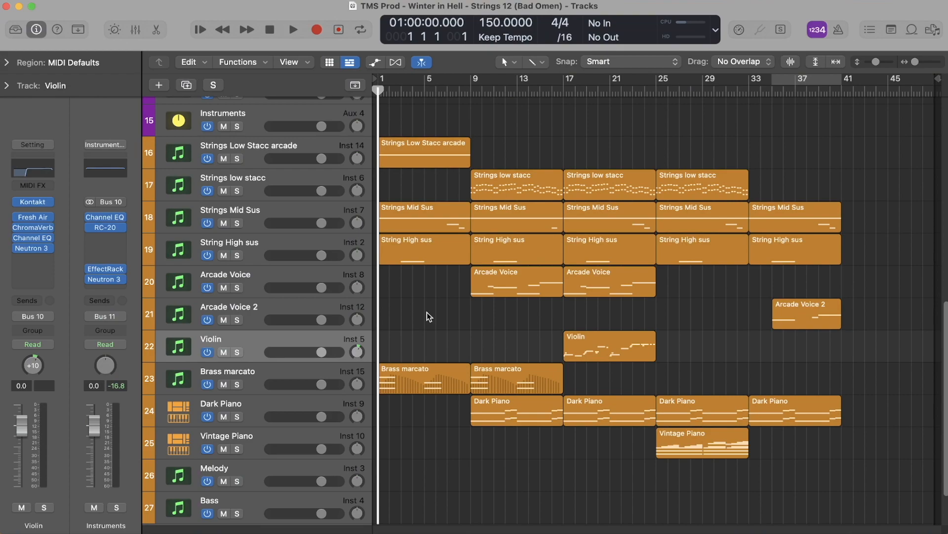
Solo the Strings Low Stacc arcade track, cycle from bar 1 to bar 9, and start playback.
scroll(422, 311, up, 2)
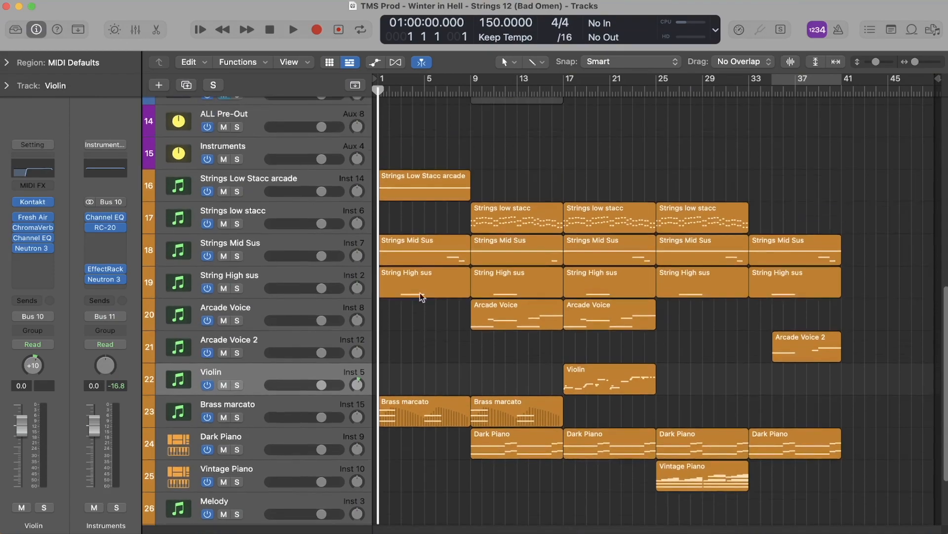
click(414, 188)
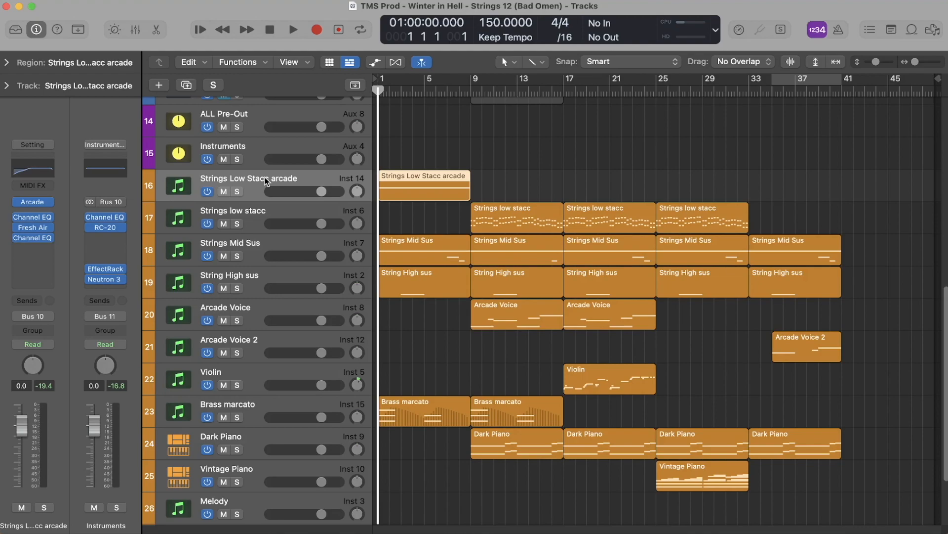
key(s)
drag(386, 80, 469, 83)
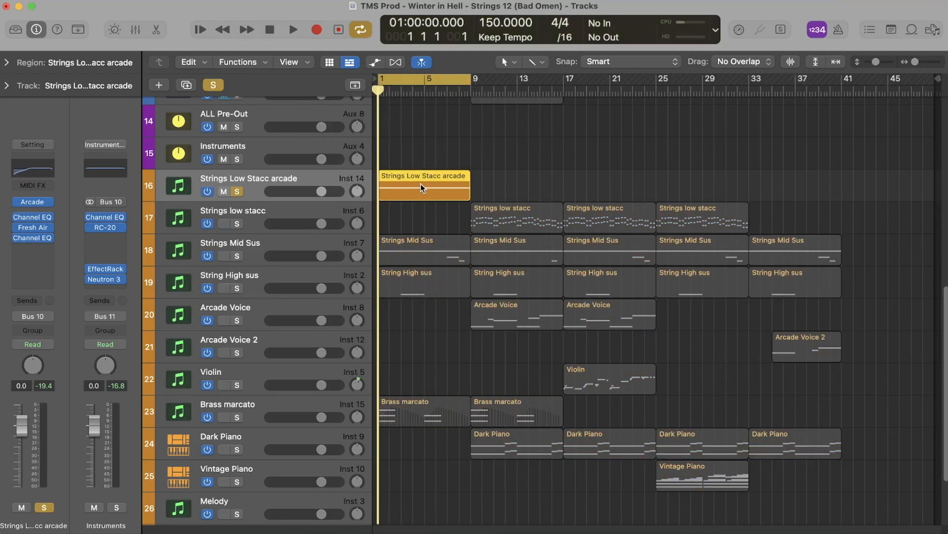
key(space)
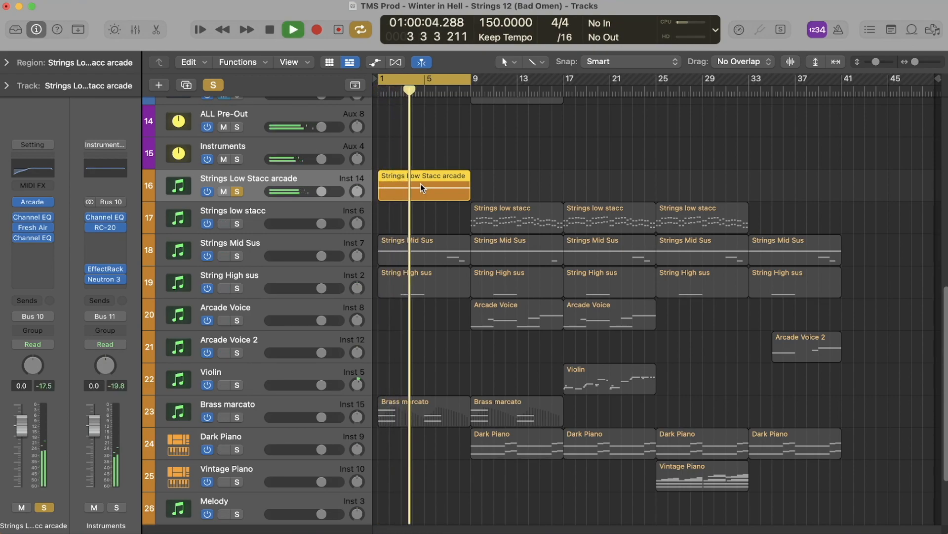
Enlarge the track rows, inspect the Strings Low Stacc arcade region's notes in the Piano Roll, and stop playback.
key(super+Down)
key(super+Down)
key(super+Down)
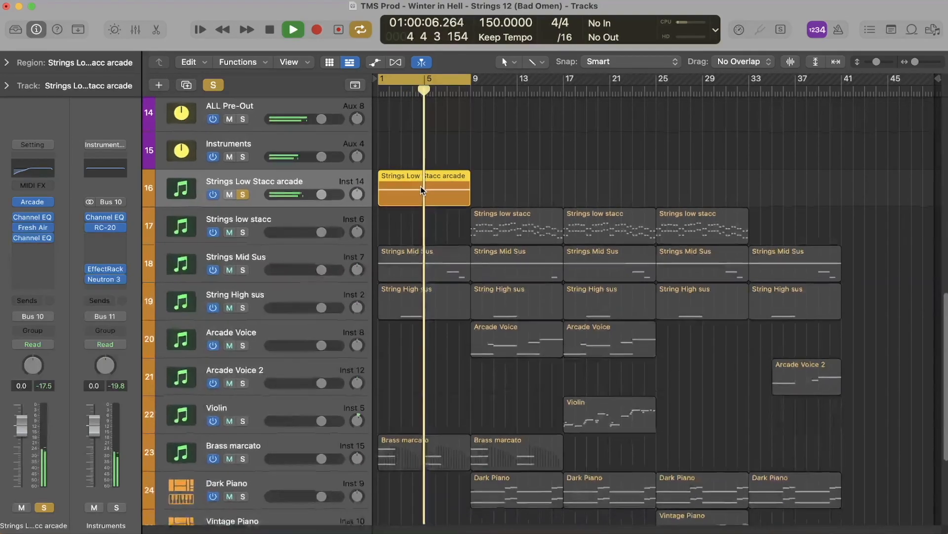
double_click(426, 196)
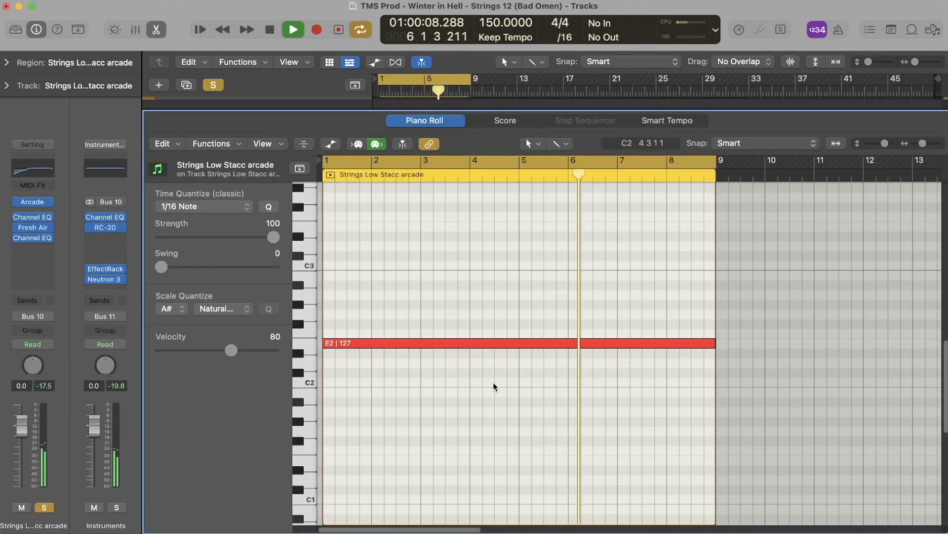
scroll(494, 383, right, 1)
scroll(494, 384, left, 1)
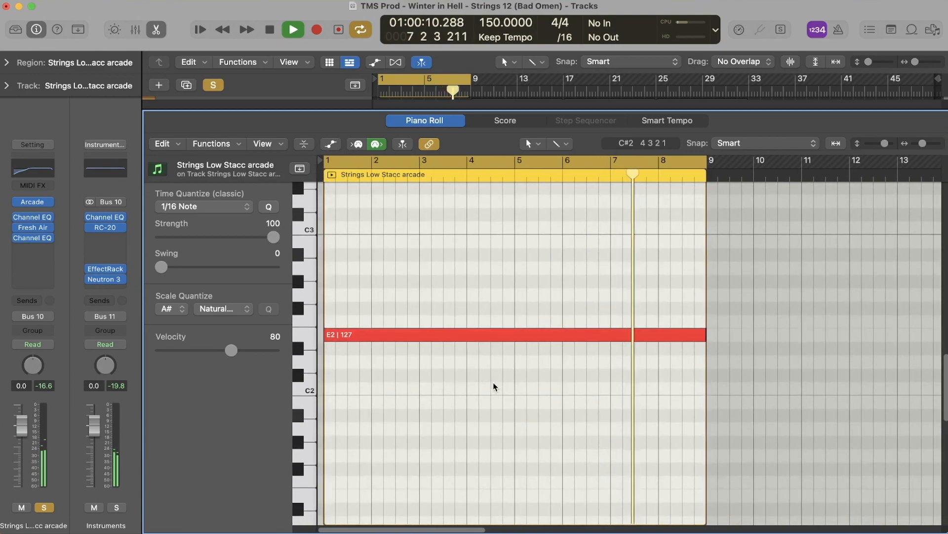
scroll(494, 385, up, 1)
key(e)
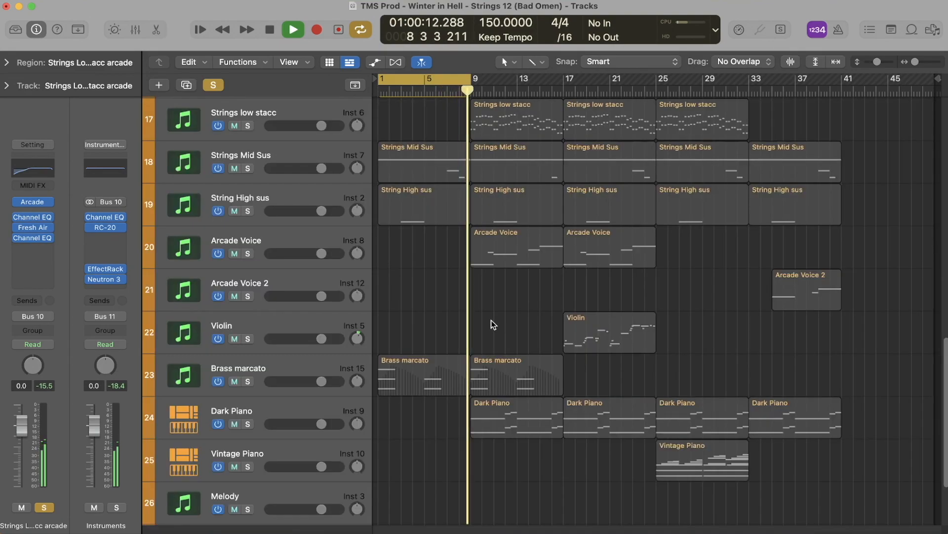
key(space)
Show the Arcade instrument of the Strings Low Stacc arcade track and audition its long E2 note in the Piano Roll.
key(v)
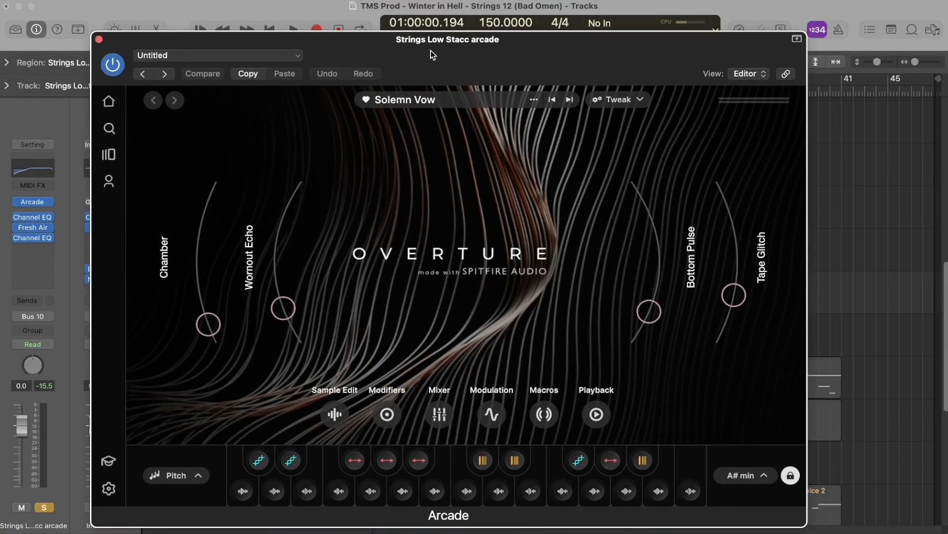
drag(433, 53, 466, 48)
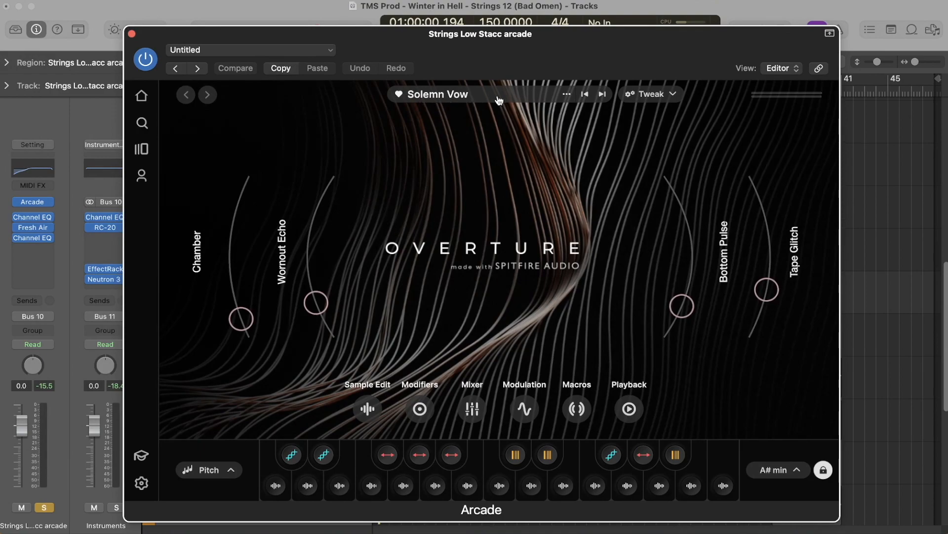
drag(322, 35, 582, 117)
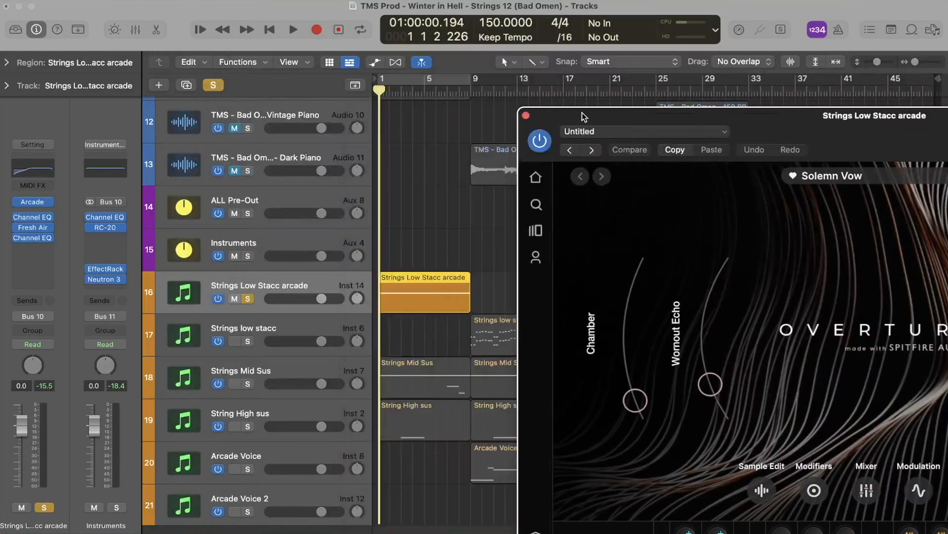
double_click(436, 276)
click(381, 345)
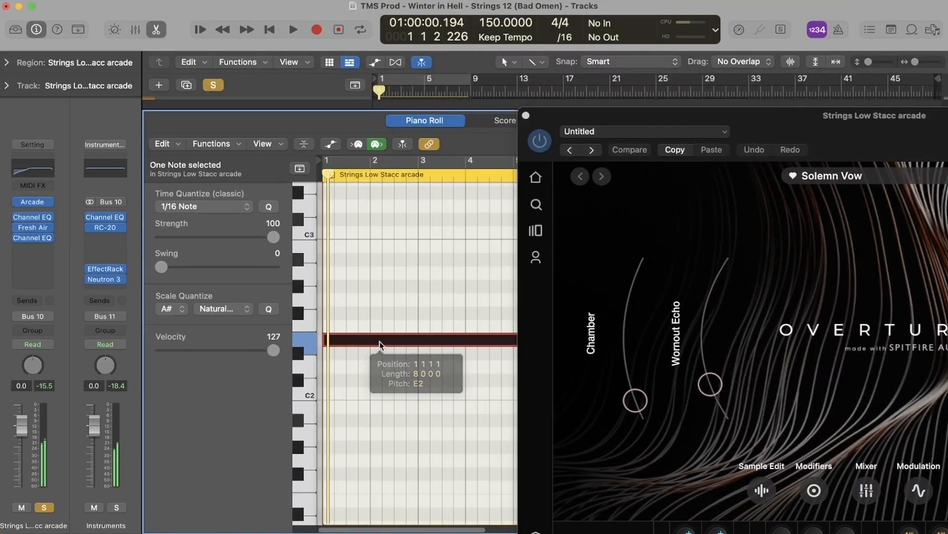
drag(769, 137, 564, 42)
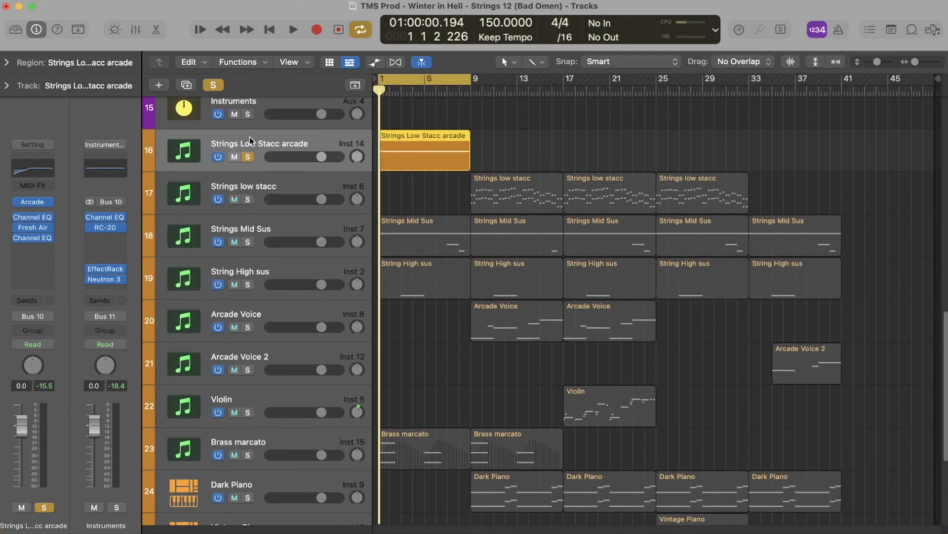
Solo Strings Mid Sus instead of Strings Low Stacc arcade and open its first region in the Piano Roll.
click(247, 157)
click(273, 217)
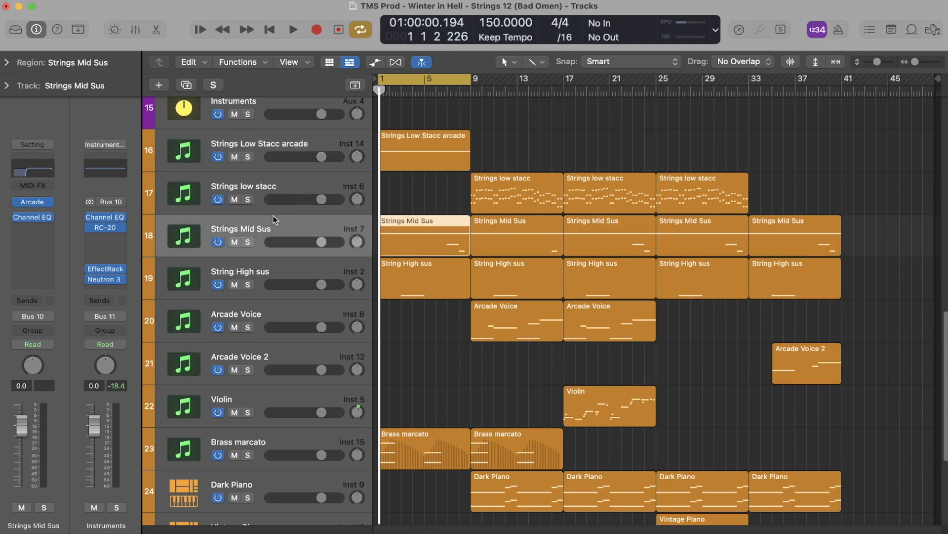
key(s)
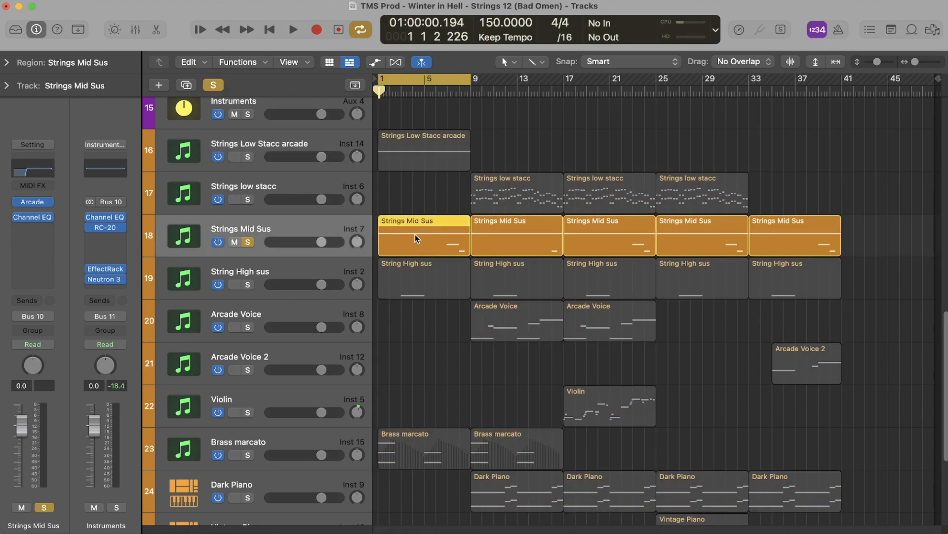
double_click(415, 234)
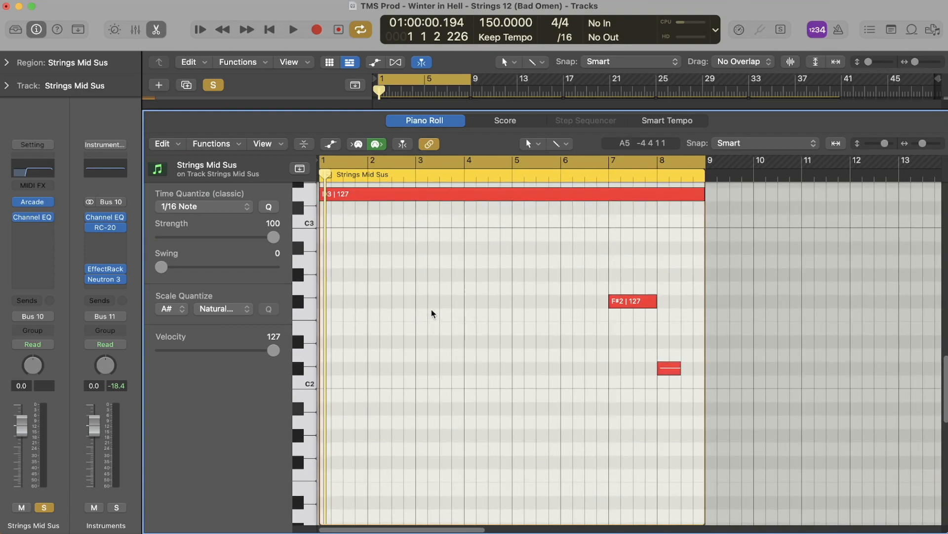
Play the Strings Mid Sus region and examine its notes across bars 1 to 8 in the Piano Roll.
key(space)
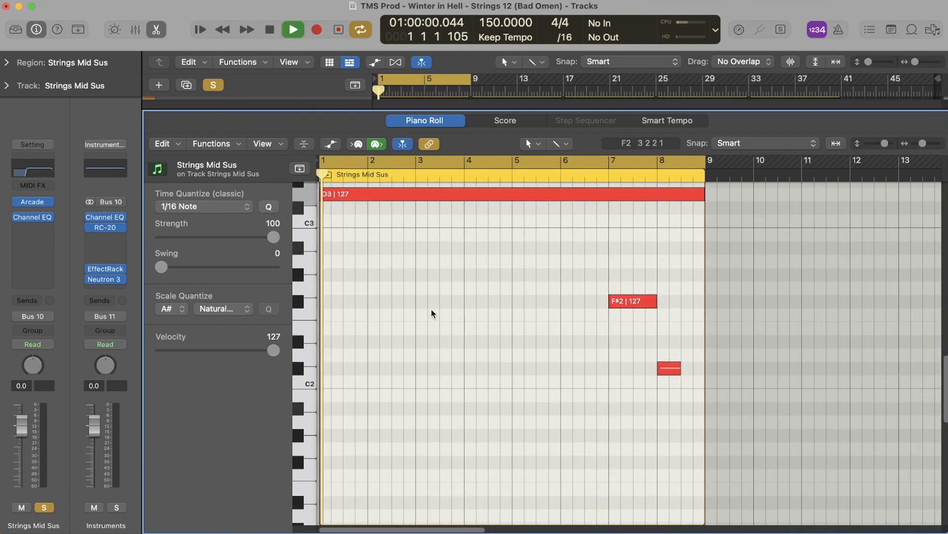
scroll(439, 324, down, 2)
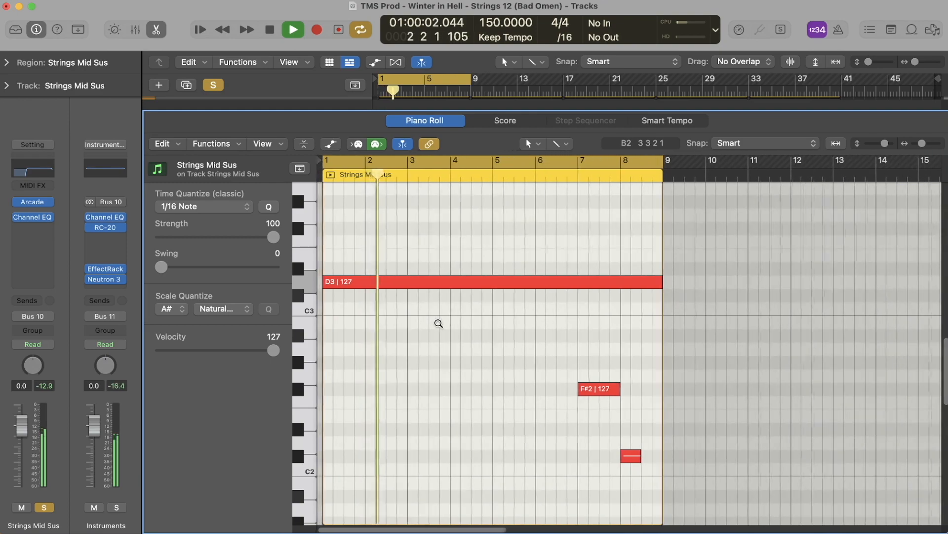
scroll(439, 325, down, 1)
scroll(439, 324, up, 3)
scroll(439, 323, up, 2)
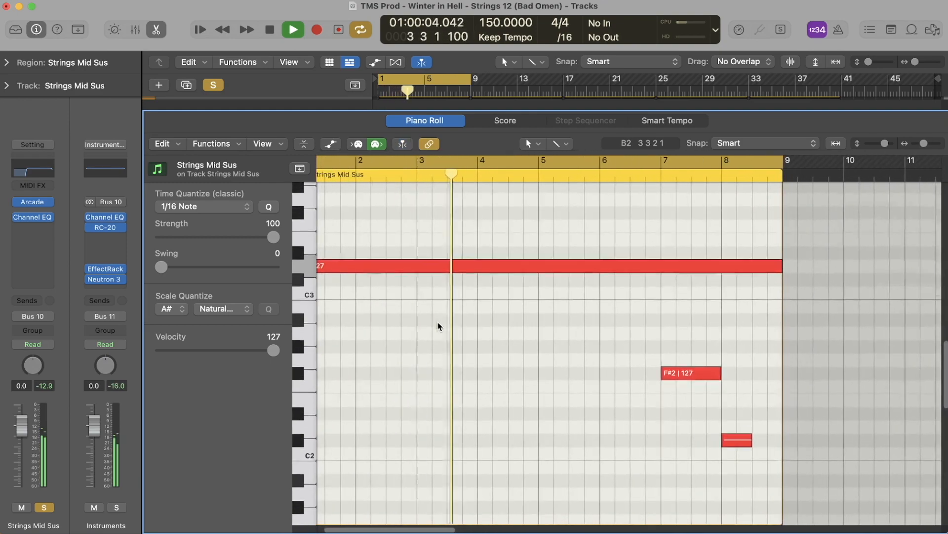
scroll(439, 324, left, 2)
scroll(439, 324, up, 1)
scroll(449, 354, up, 1)
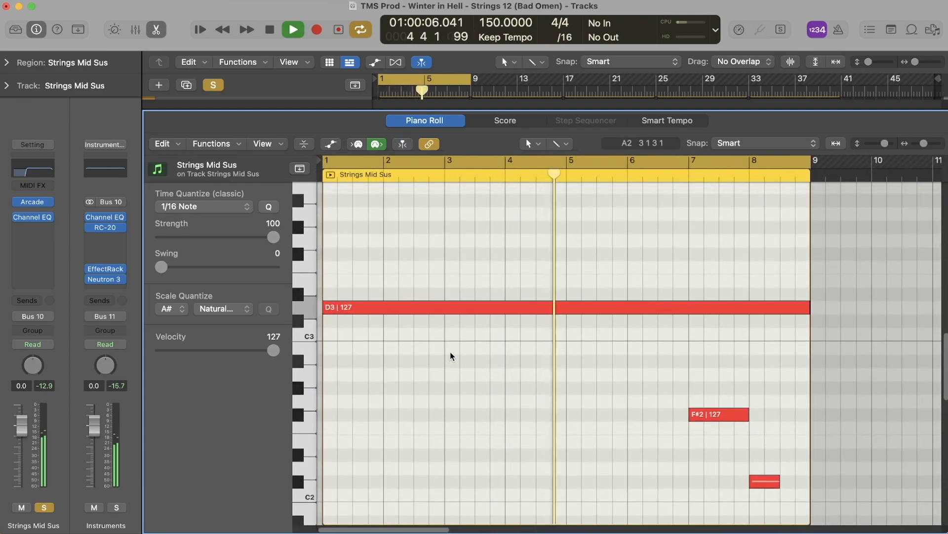
scroll(450, 351, up, 1)
scroll(450, 352, down, 1)
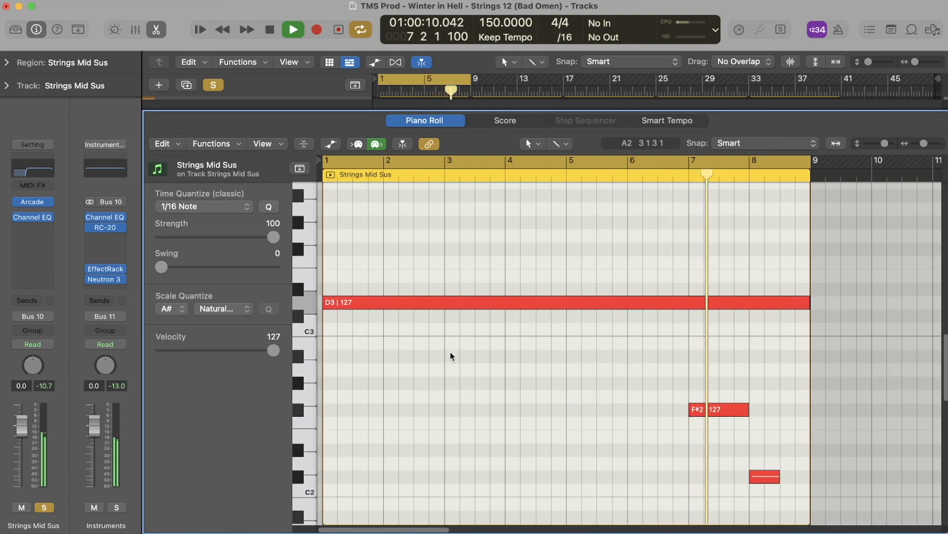
key(e)
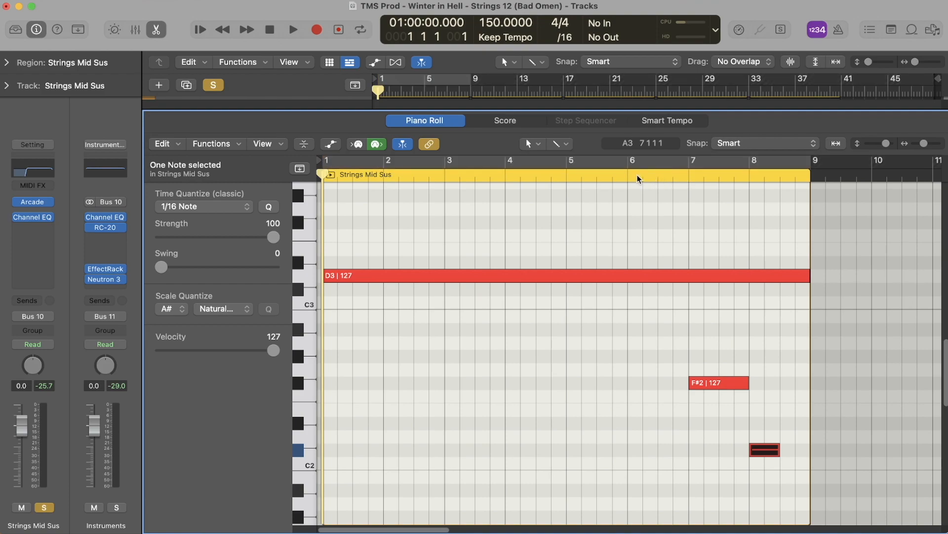
Close the Piano Roll and solo the String High sus track in place of Strings Mid Sus.
key(e)
scroll(555, 345, up, 5)
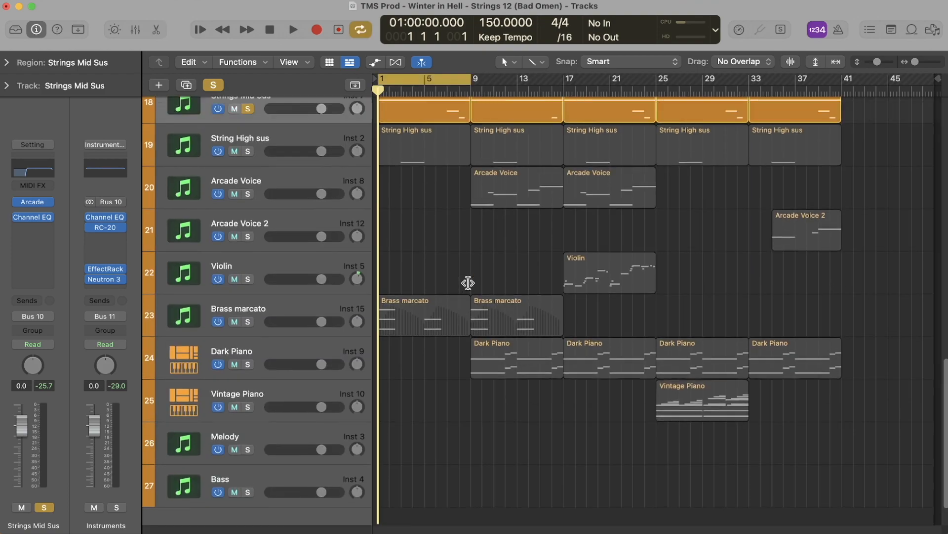
click(422, 262)
click(407, 212)
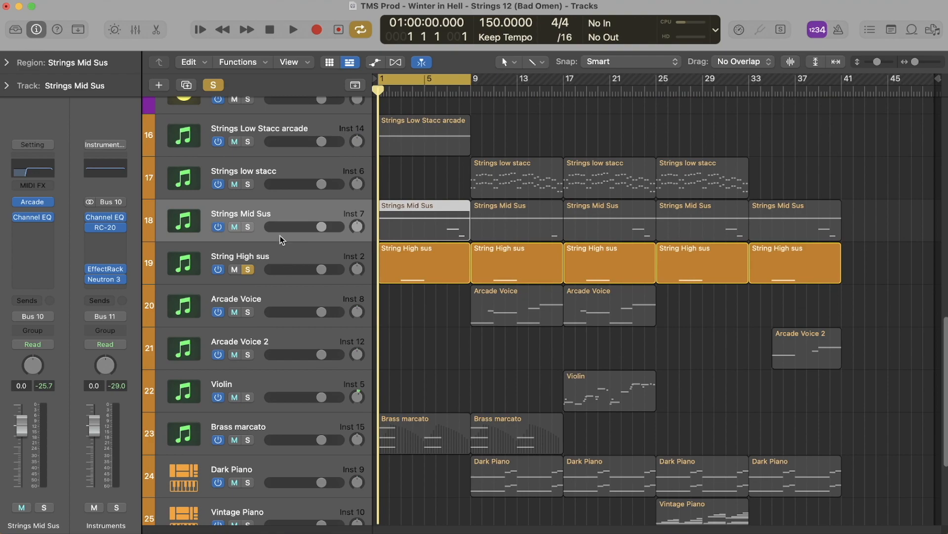
double_click(391, 258)
key(e)
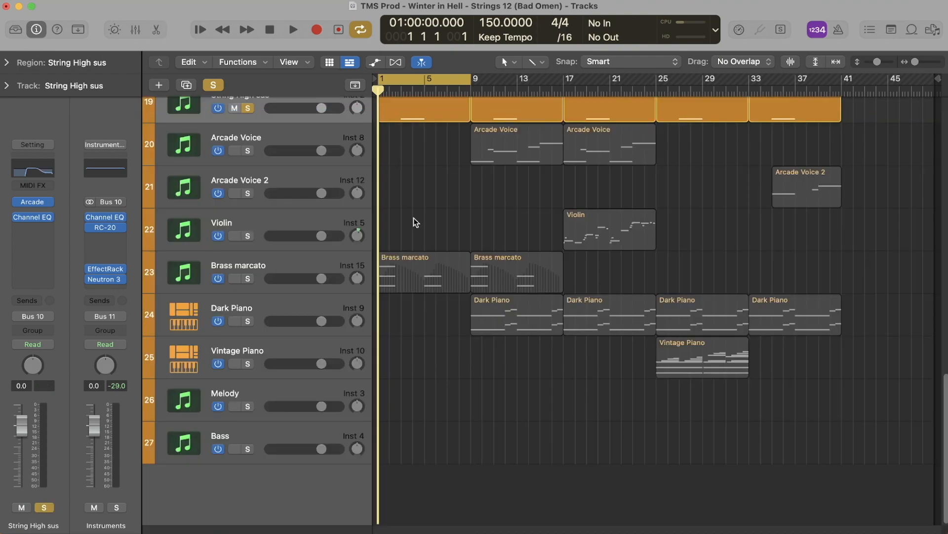
Listen to the soloed String High sus region from about bar 3, and stop playback.
scroll(405, 159, up, 3)
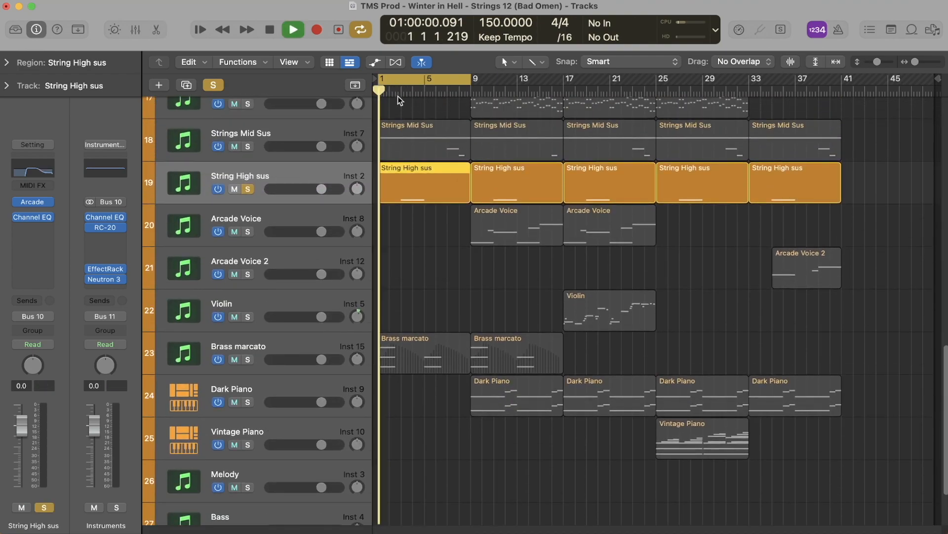
click(401, 92)
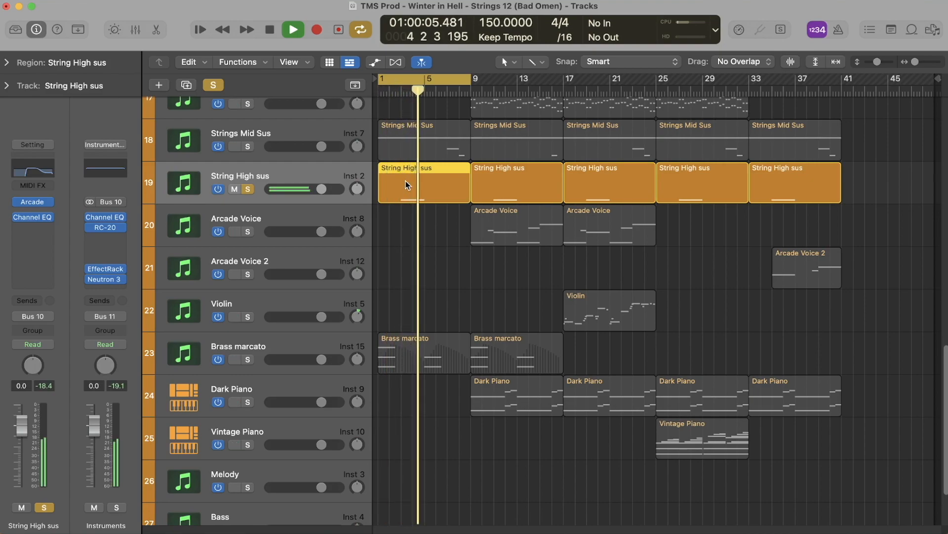
key(space)
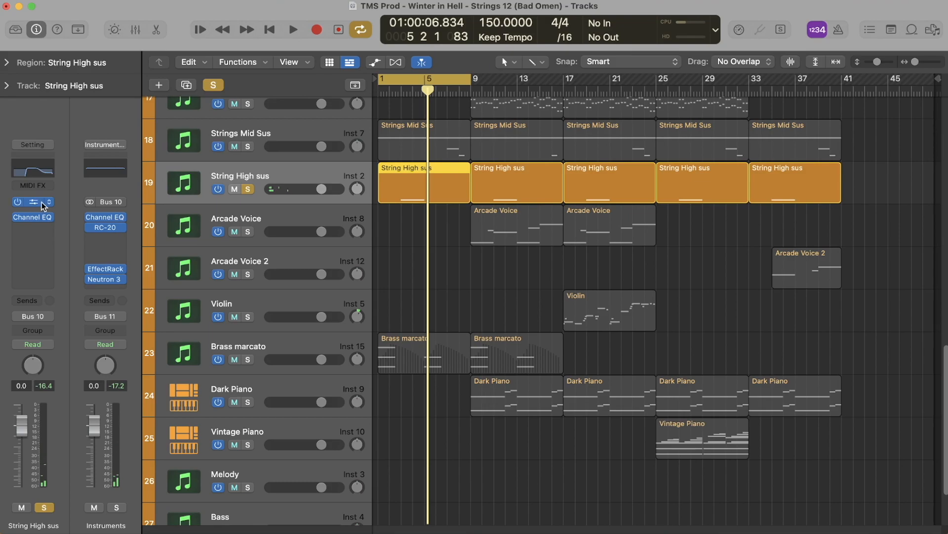
click(114, 169)
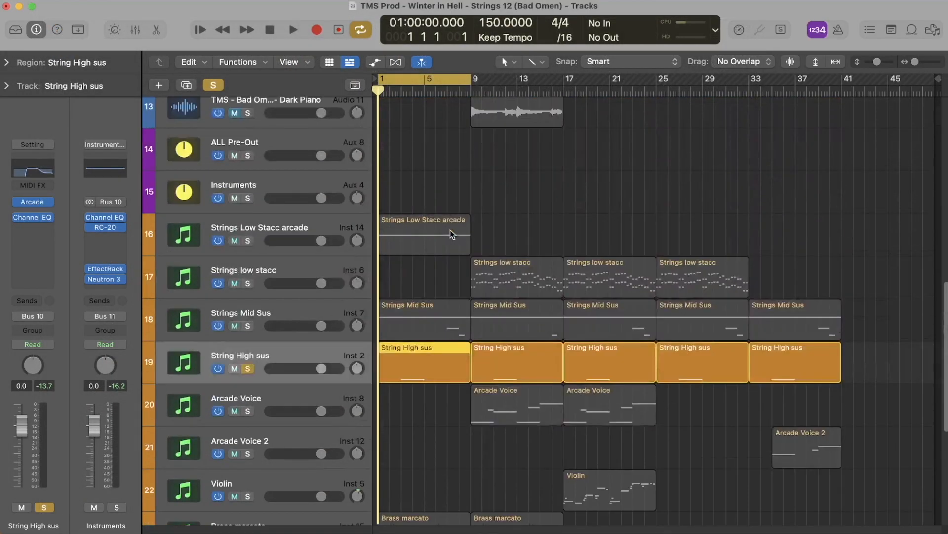
Solo Strings Low Stacc arcade and Strings Mid Sus along with String High sus, play them together, and turn cycling off.
click(249, 326)
click(248, 241)
key(space)
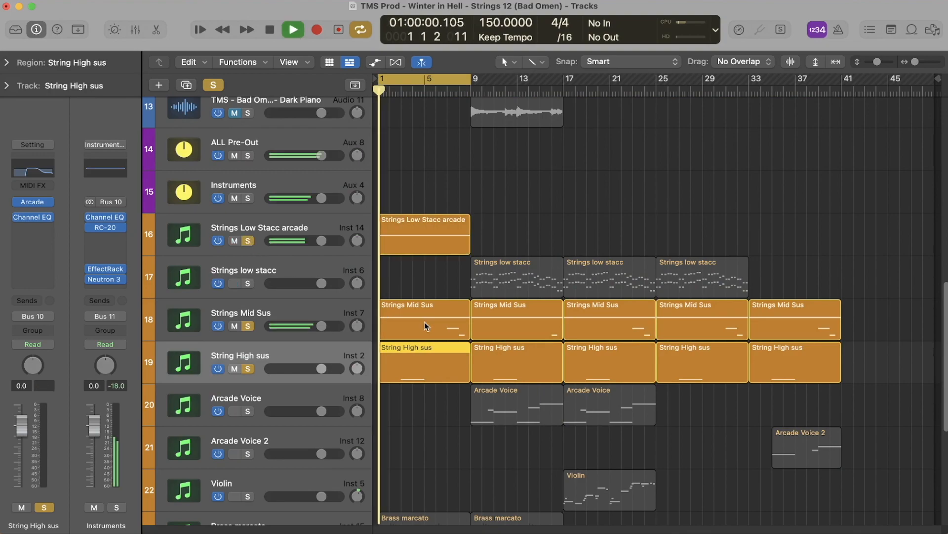
click(429, 277)
scroll(429, 277, up, 4)
scroll(429, 276, down, 3)
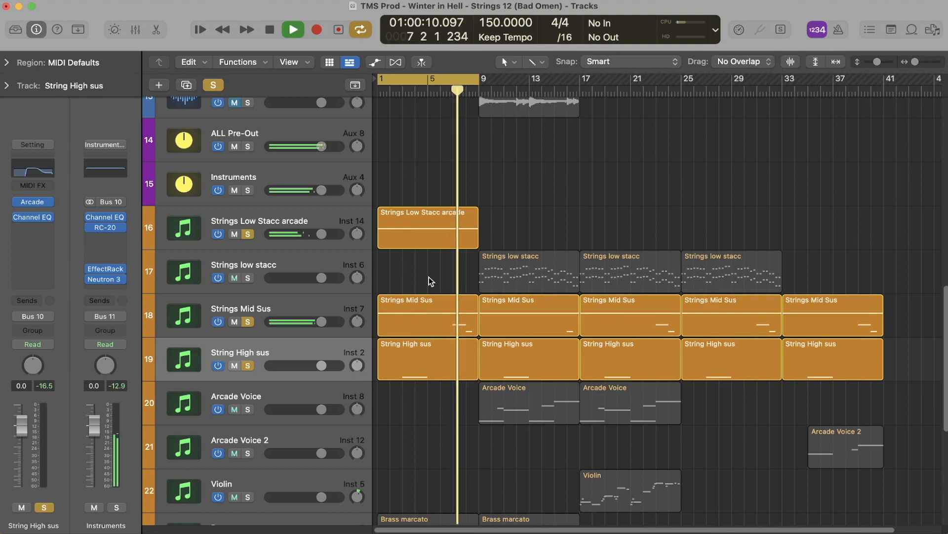
key(c)
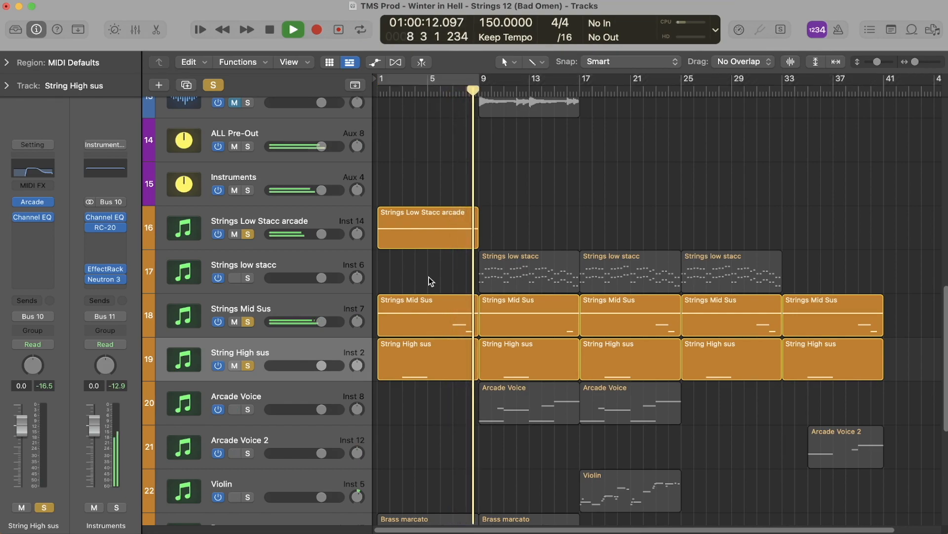
key(space)
Clear the solos on String High sus, Strings Mid Sus and Strings Low Stacc arcade.
drag(247, 368, 249, 244)
click(248, 234)
scroll(410, 492, down, 3)
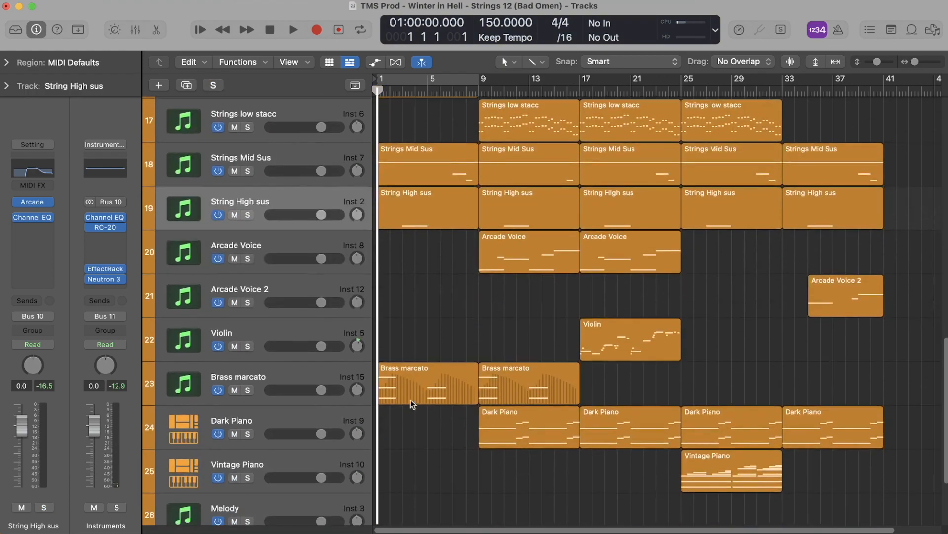
Solo the Brass marcato track and open its first region in the Piano Roll.
click(413, 375)
key(s)
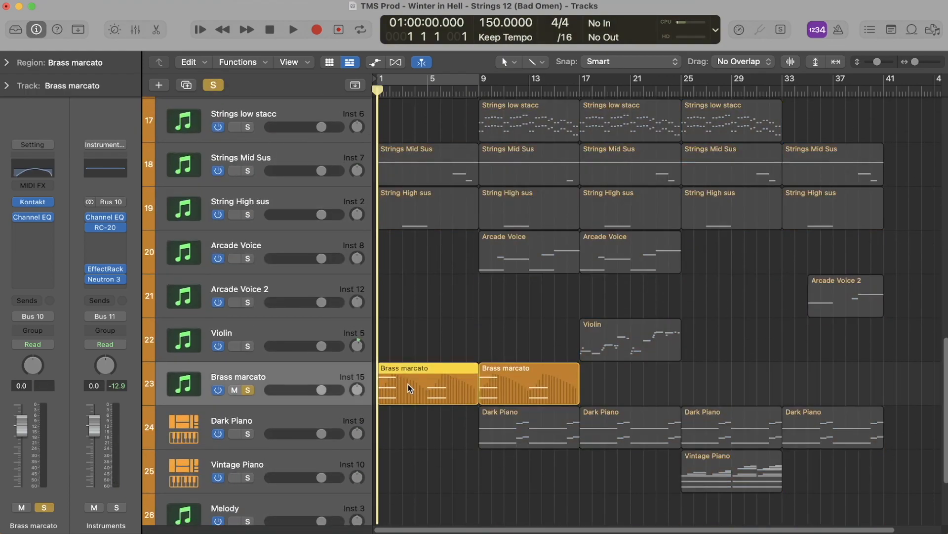
double_click(409, 383)
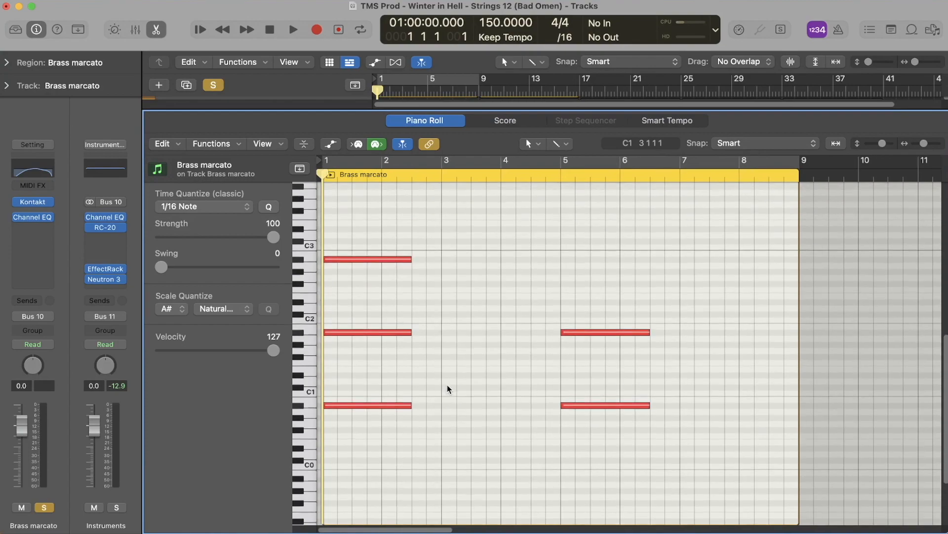
Listen to the soloed Brass marcato region from bar 1, return to the arrangement view, and stop playback around bar 7.
key(space)
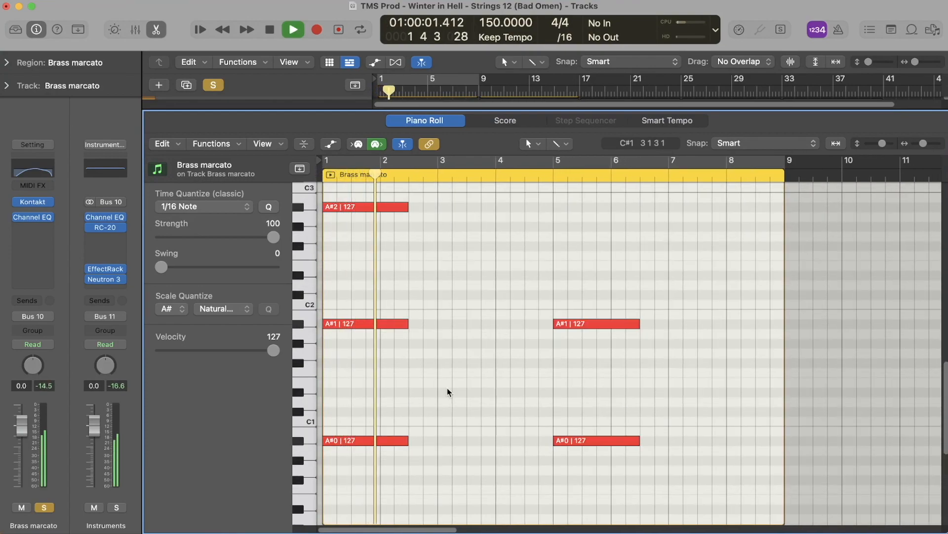
scroll(448, 389, right, 2)
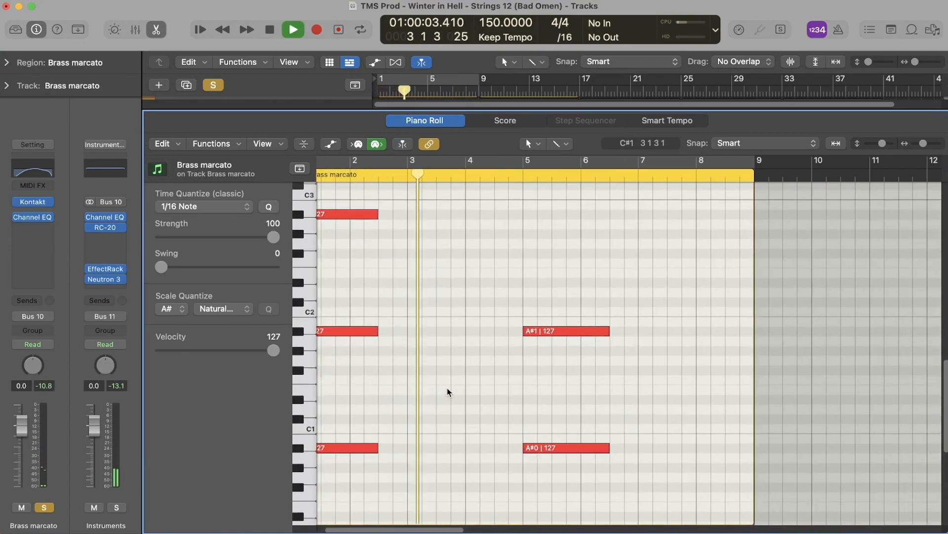
scroll(448, 392, right, 2)
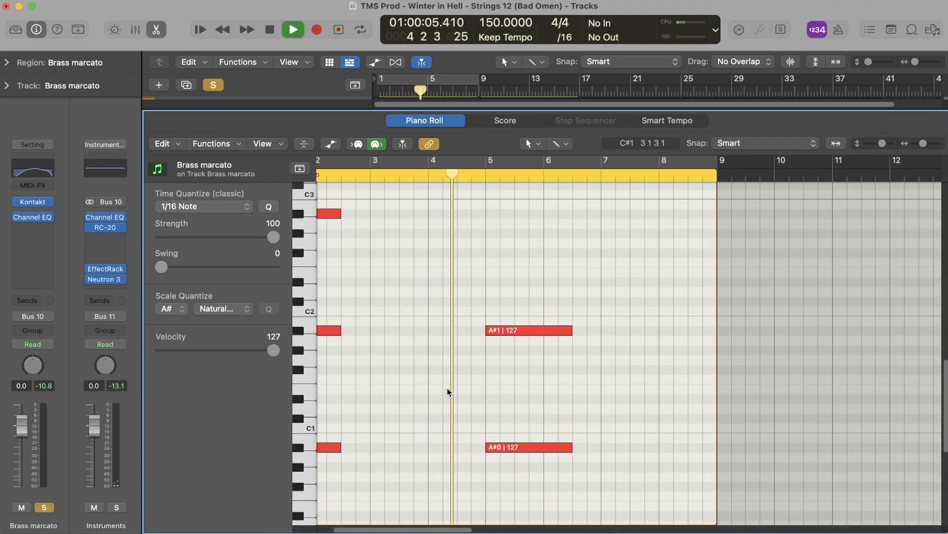
key(e)
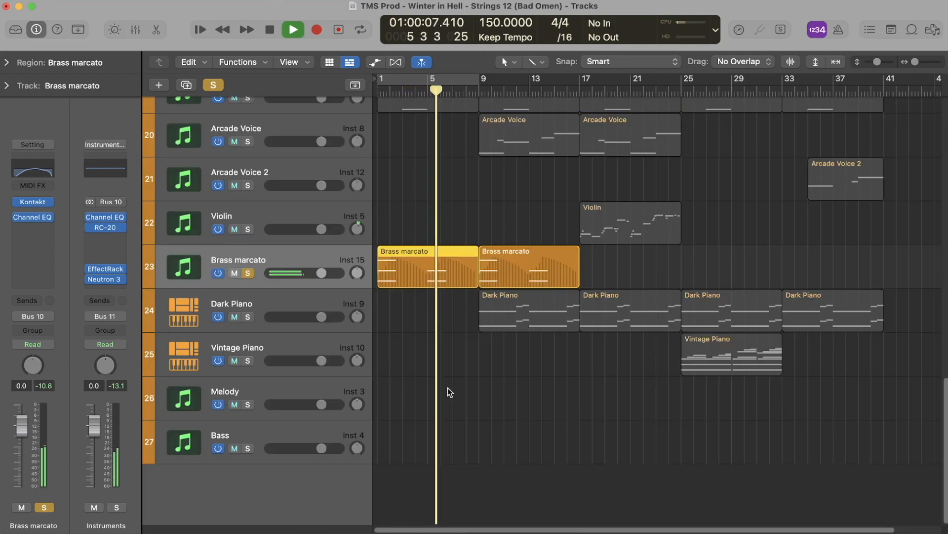
scroll(447, 388, up, 2)
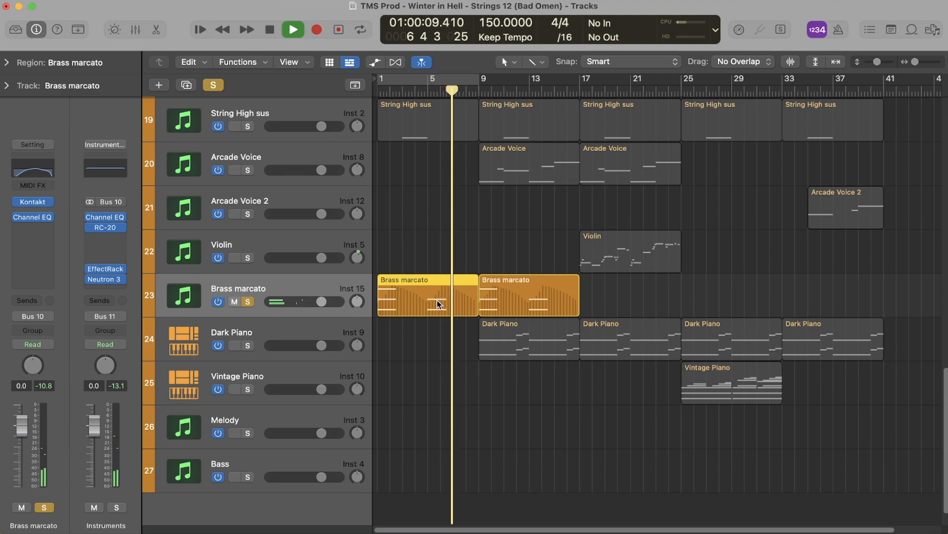
key(space)
Display the Brass marcato track's region automation for Ch. 1: Modulation, return the playhead to the start, and hide automation again.
key(a)
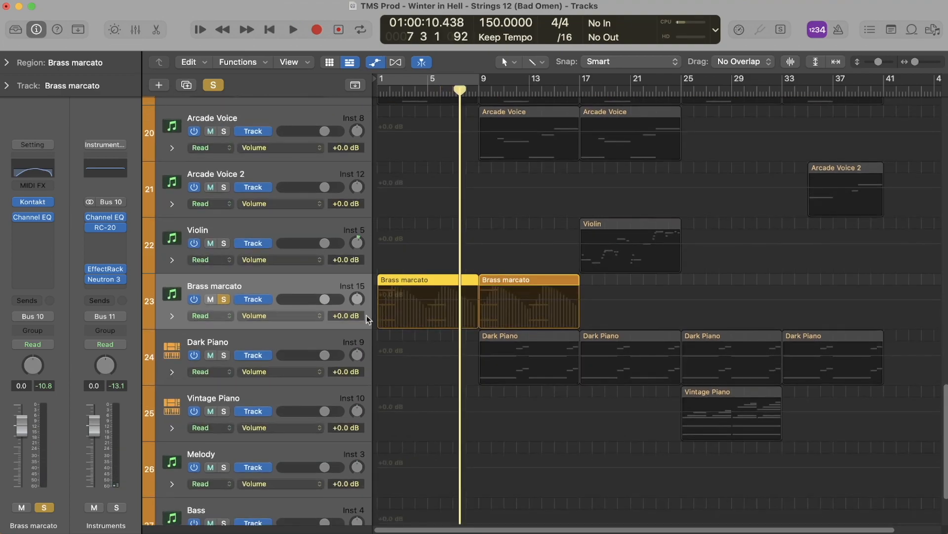
click(253, 299)
click(303, 317)
mouse_move(304, 317)
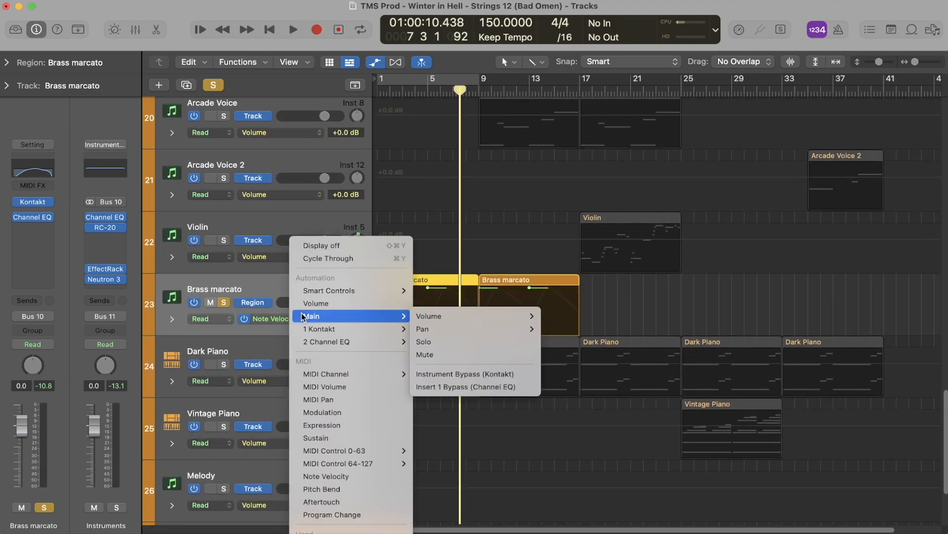
click(444, 28)
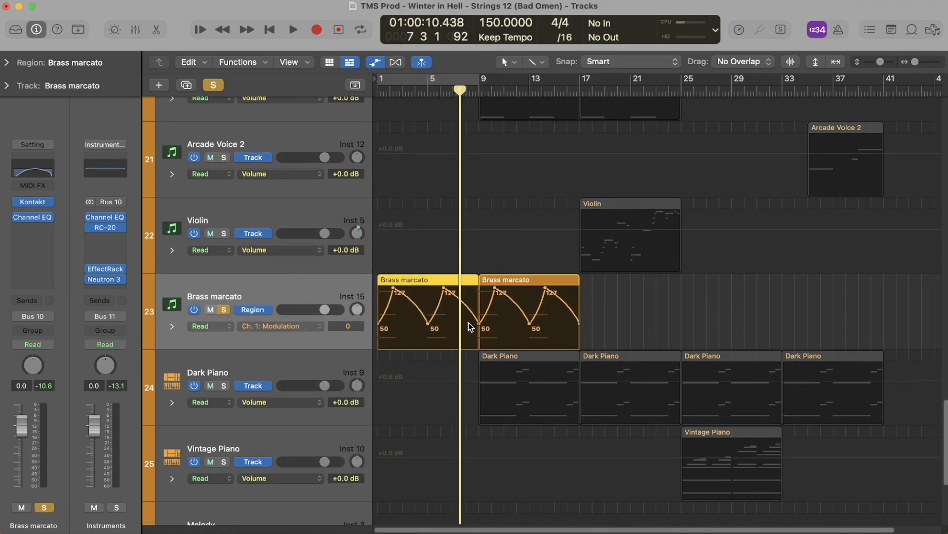
scroll(468, 327, up, 5)
scroll(469, 326, left, 5)
scroll(468, 327, down, 2)
key(Return)
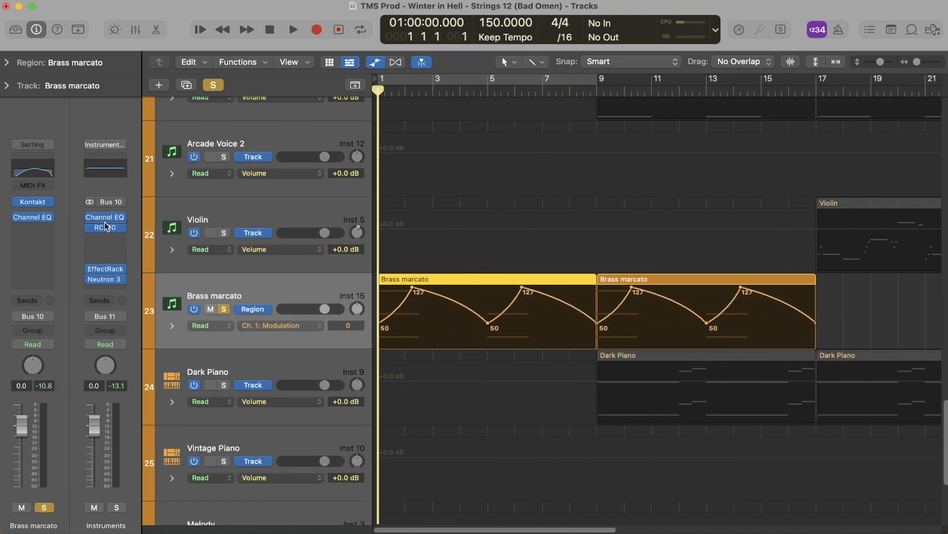
key(a)
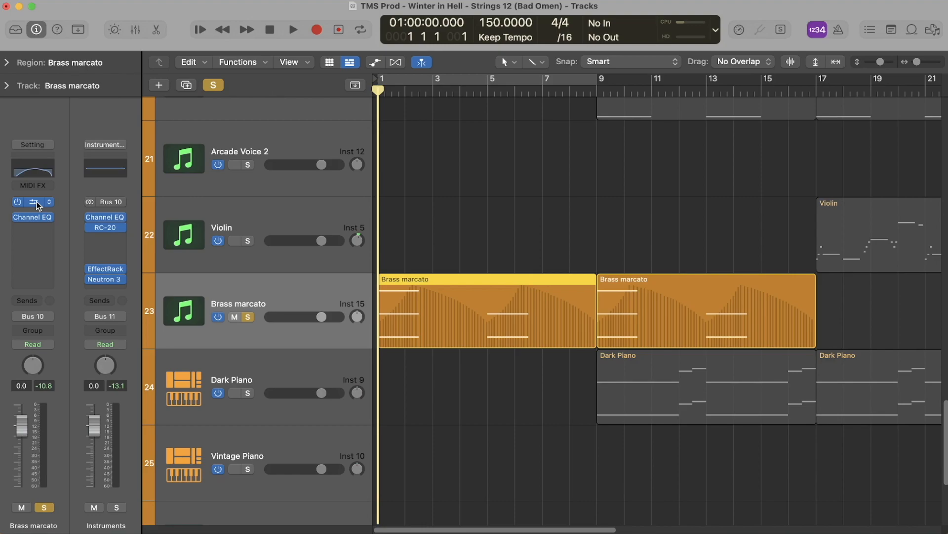
Inspect the Brass marcato track's Kontakt instrument, and view the notes of its first region in the Piano Roll.
click(36, 202)
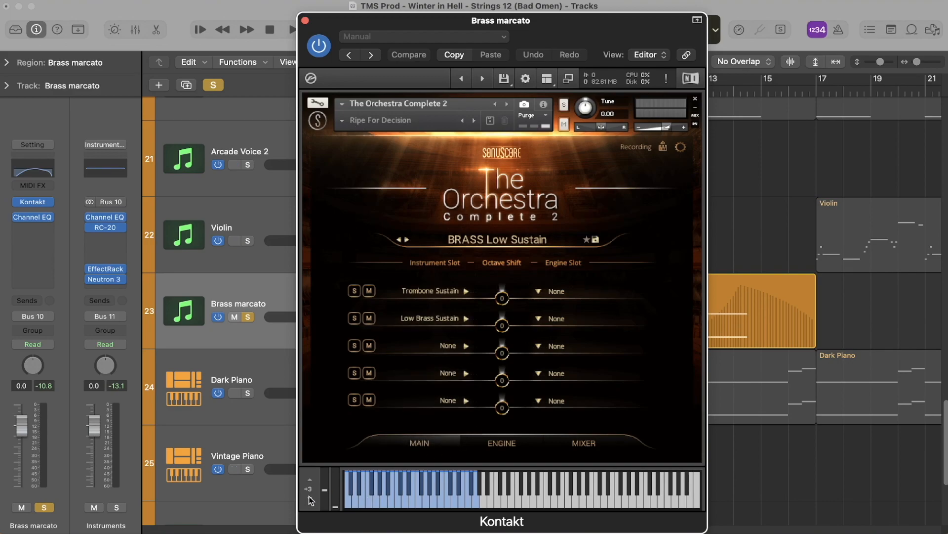
click(305, 21)
double_click(425, 333)
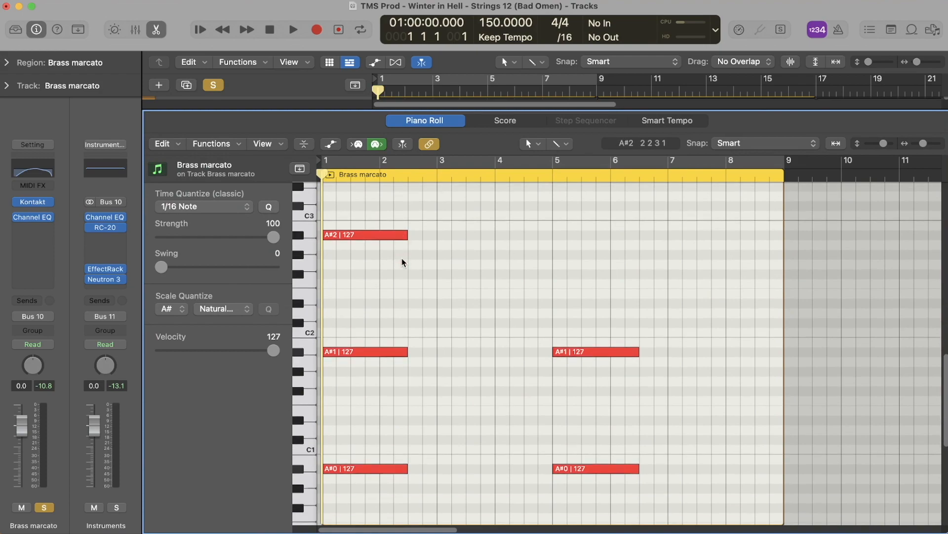
key(e)
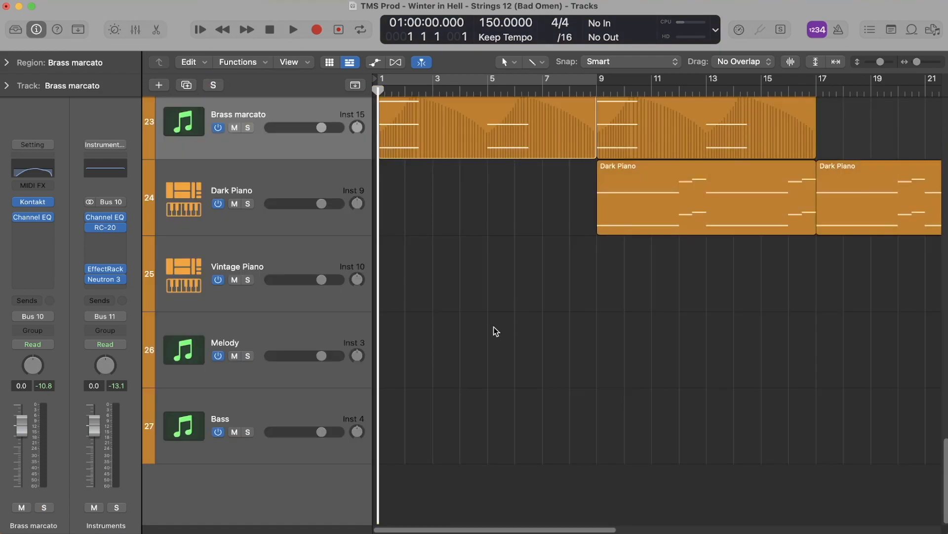
Solo Brass marcato, String High sus, Strings Mid Sus and Strings Low Stacc arcade together.
scroll(494, 327, up, 8)
scroll(491, 333, down, 4)
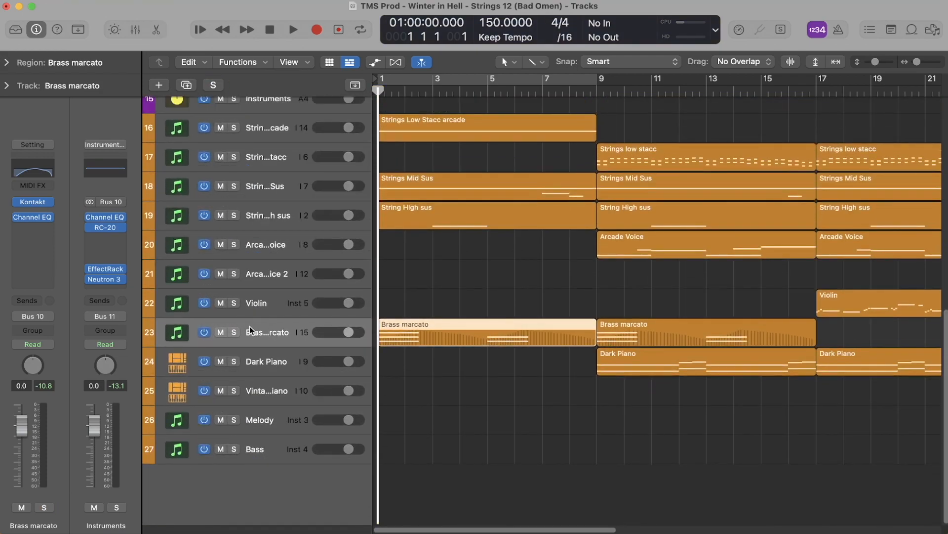
click(223, 331)
click(234, 215)
click(233, 186)
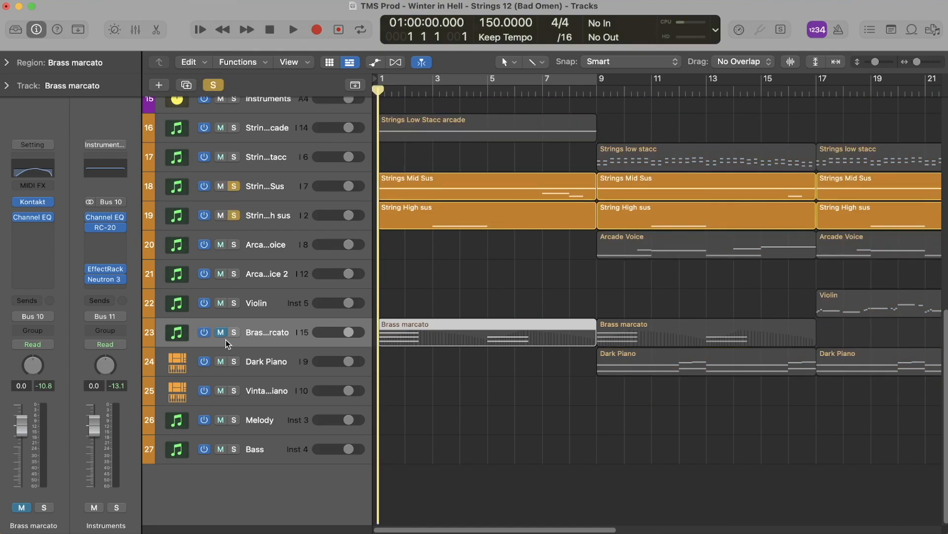
click(221, 332)
click(234, 332)
scroll(227, 326, up, 4)
click(233, 235)
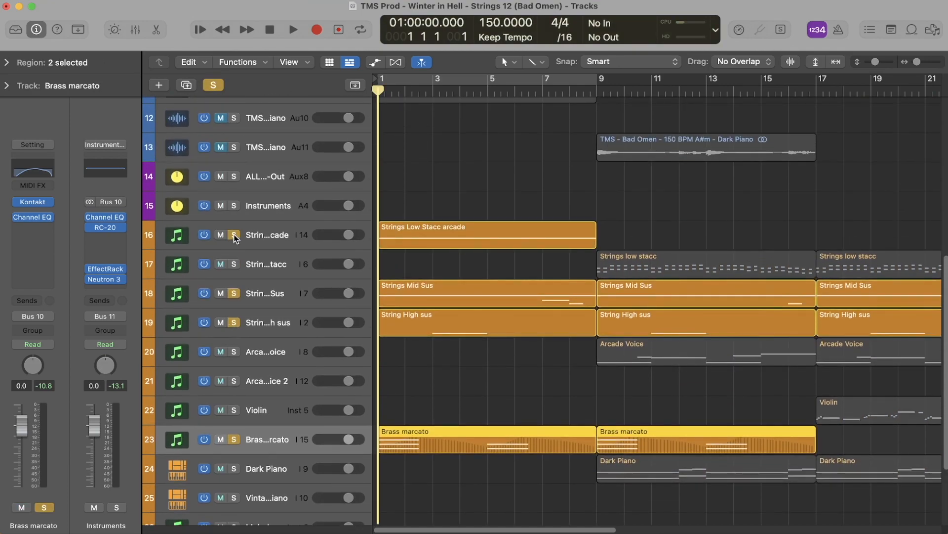
Play the soloed string and brass tracks together from bar 1 and stop playback around bar 9.
key(space)
scroll(374, 431, up, 3)
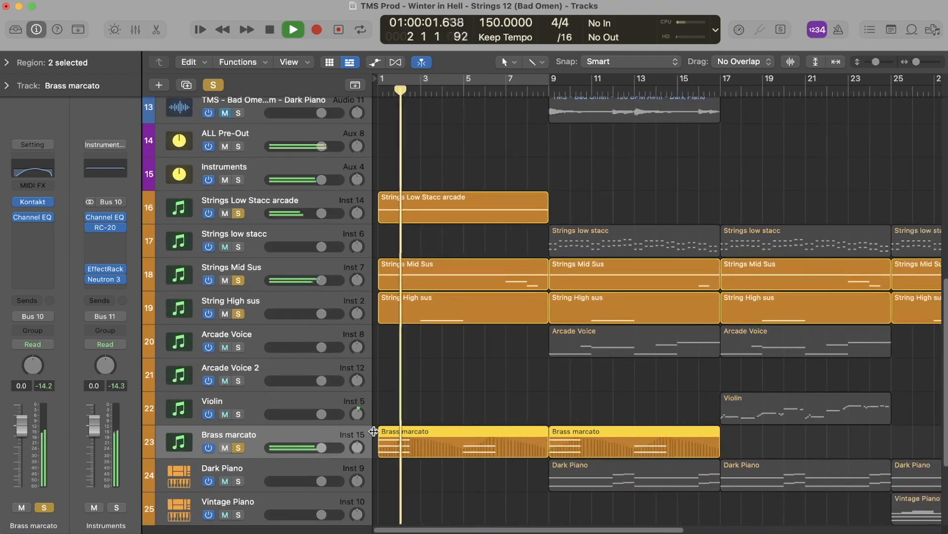
scroll(405, 408, down, 2)
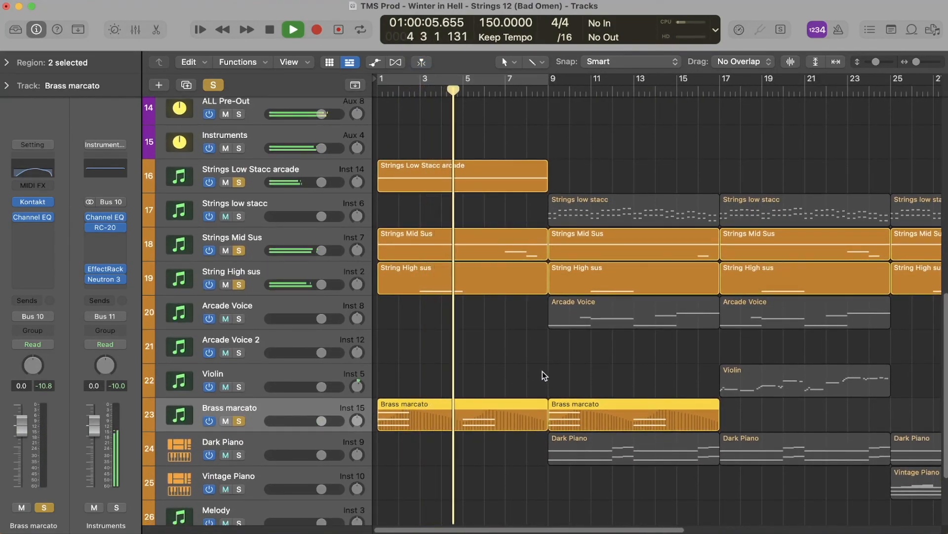
scroll(546, 351, down, 3)
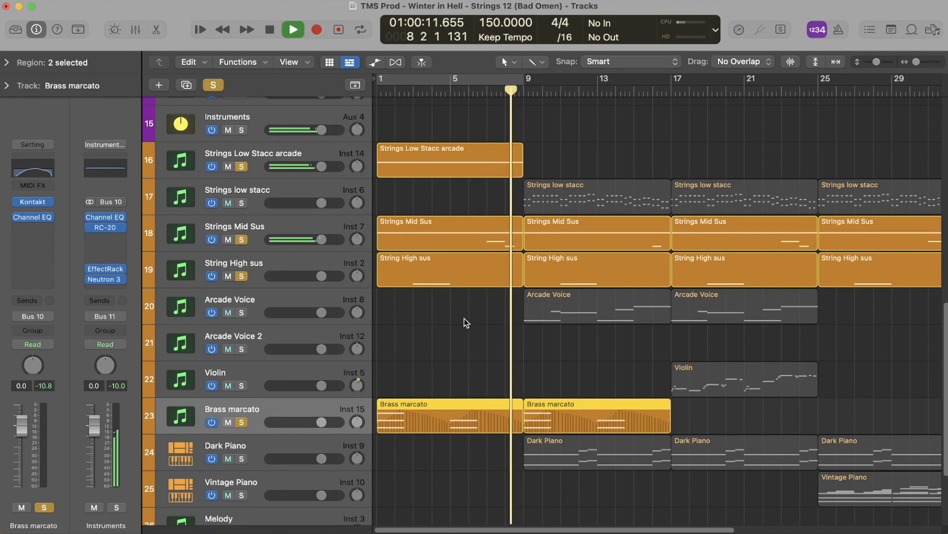
key(space)
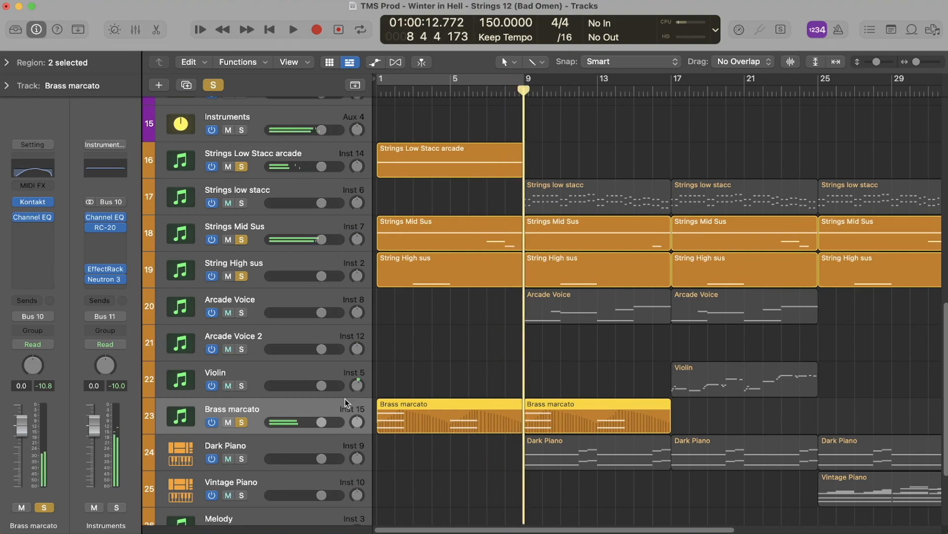
Clear the solos on Brass marcato, String High sus, Strings Mid Sus and Strings Low Stacc arcade.
click(239, 424)
click(241, 276)
click(241, 239)
click(242, 166)
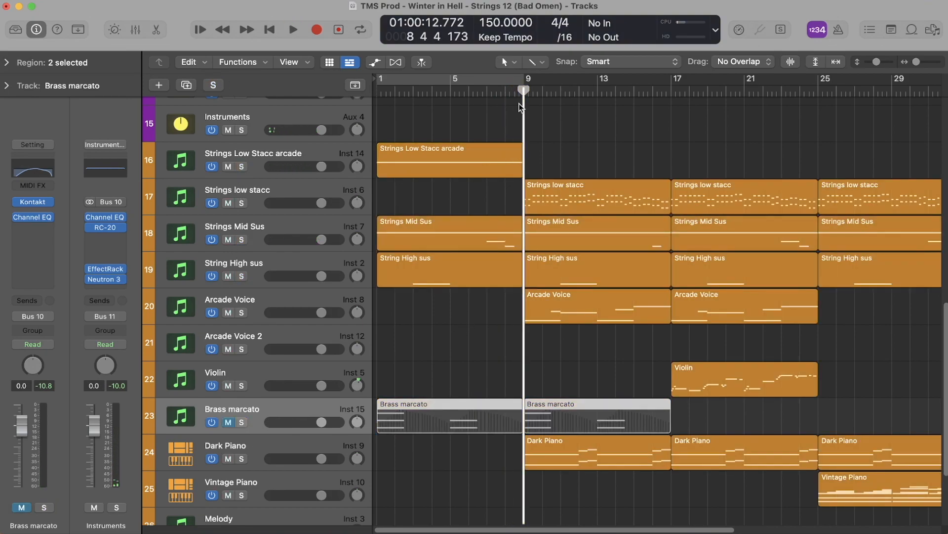
Set the cycle range from bar 9 to bar 17, play that section with the unsoloed arrangement, and stop playback.
drag(631, 82, 671, 79)
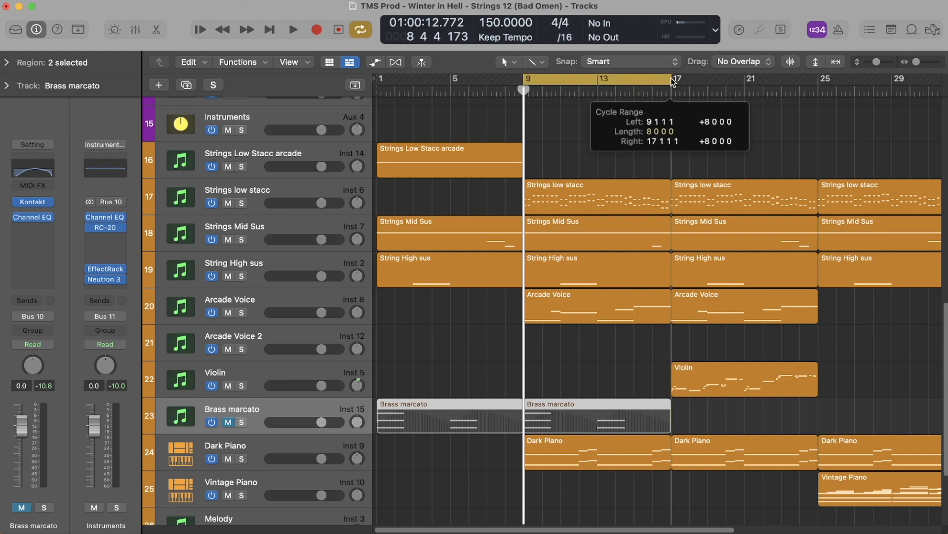
click(624, 350)
key(space)
scroll(613, 379, down, 2)
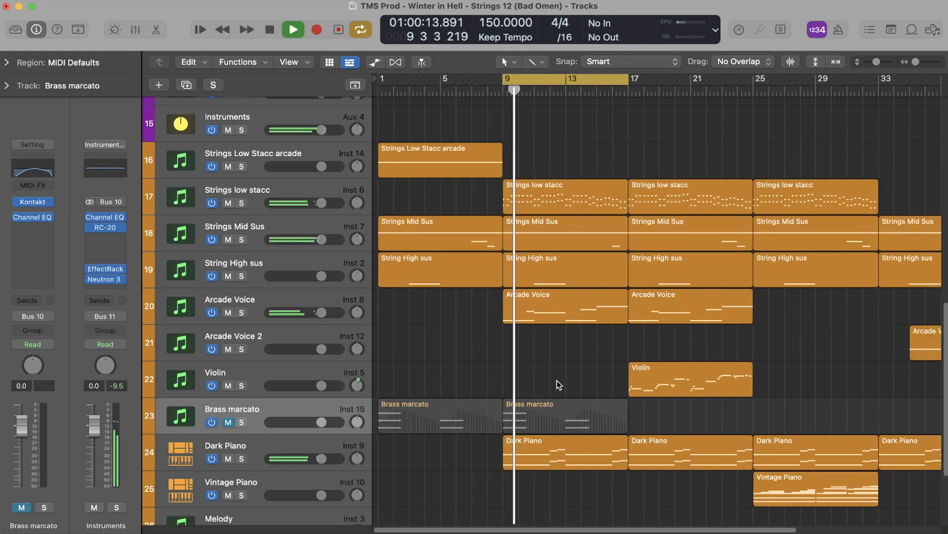
scroll(557, 380, right, 4)
scroll(499, 375, up, 3)
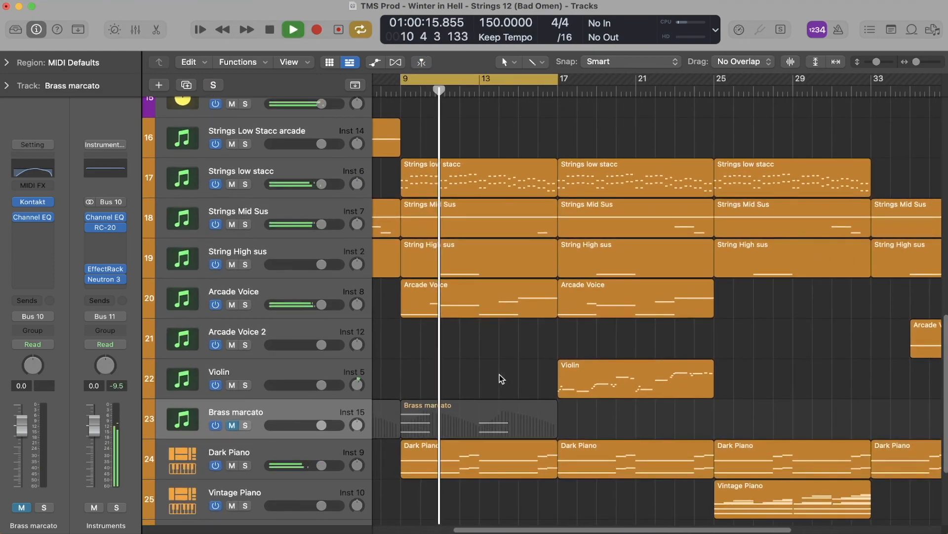
scroll(499, 374, down, 1)
scroll(499, 375, left, 1)
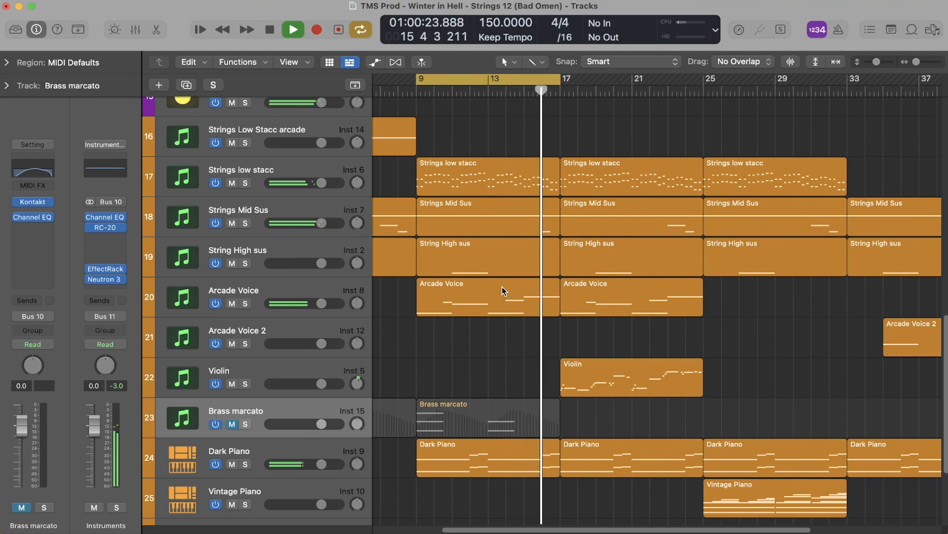
key(space)
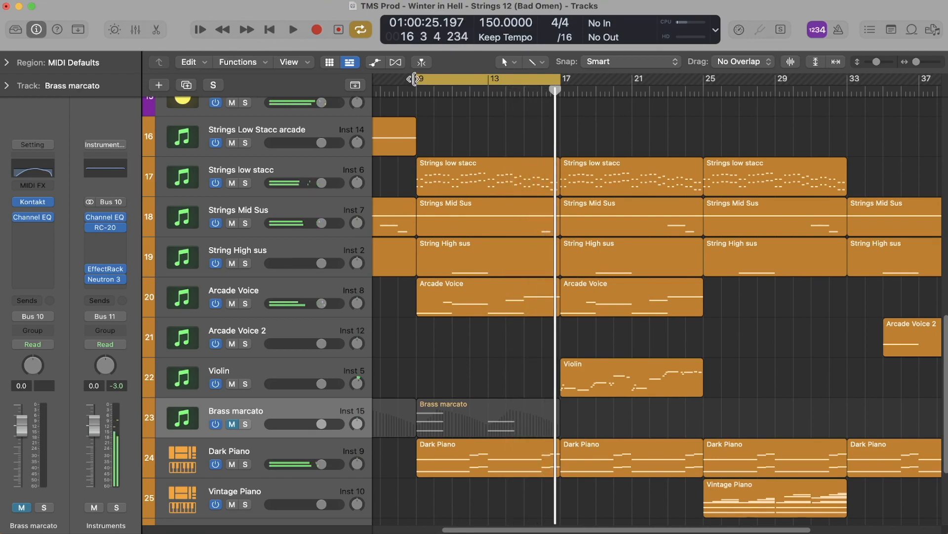
Return the playhead to bar 9 and open the first Strings low stacc region in the Piano Roll.
key(Return)
click(443, 182)
scroll(434, 224, up, 5)
scroll(434, 224, left, 4)
click(431, 248)
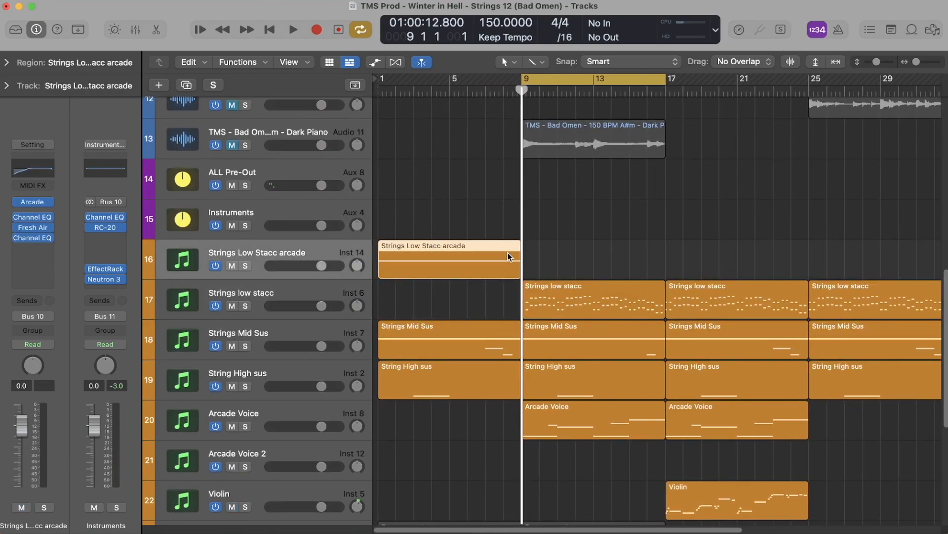
click(559, 301)
double_click(544, 297)
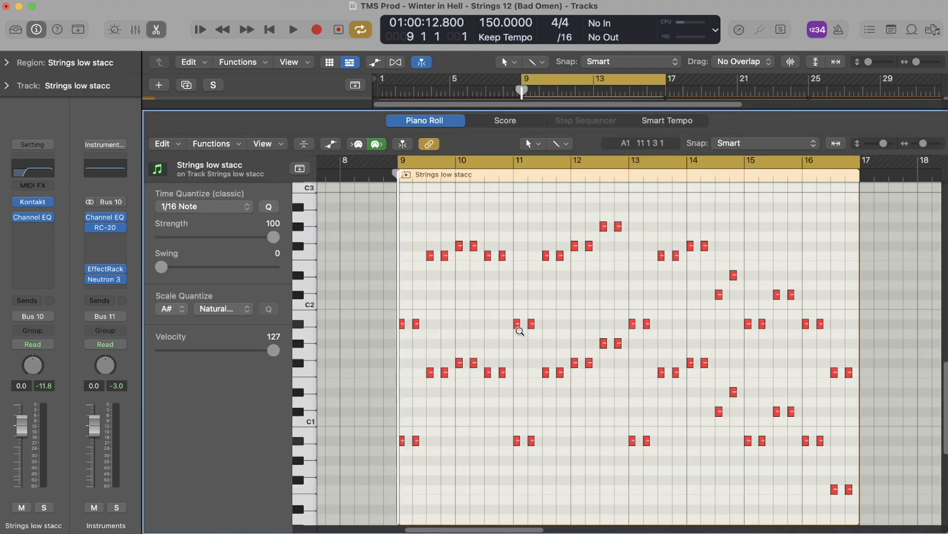
Examine the Strings low stacc notes in bars 9 and 10 up close, and close the Piano Roll.
scroll(519, 332, up, 10)
scroll(520, 331, up, 8)
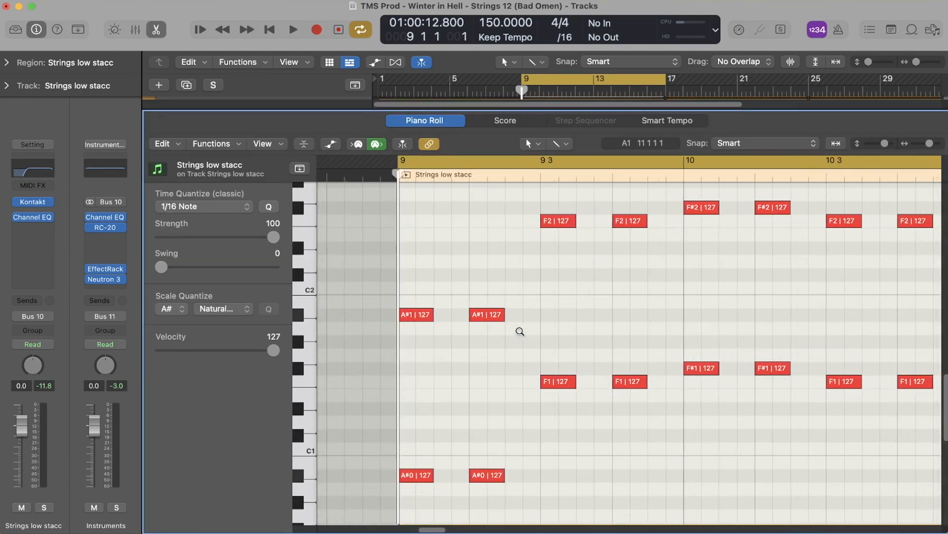
scroll(519, 330, down, 6)
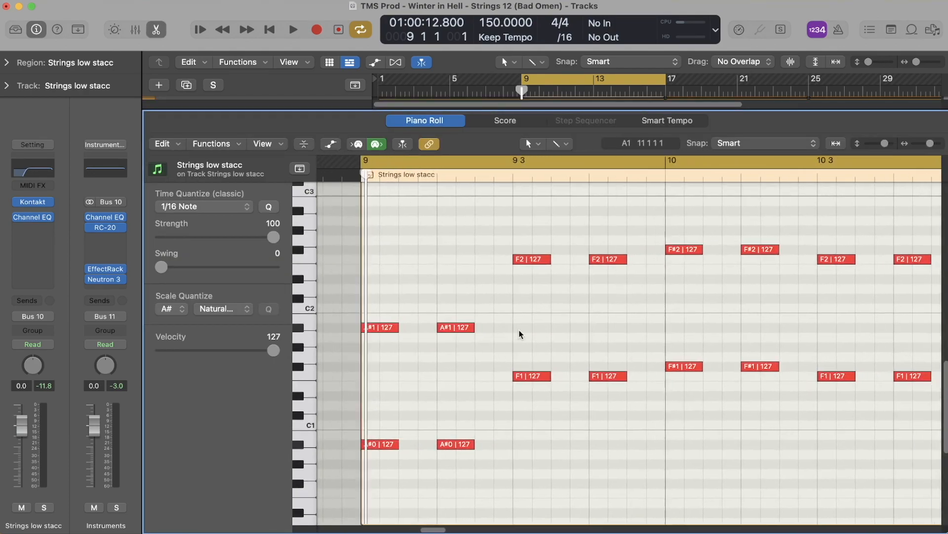
key(p)
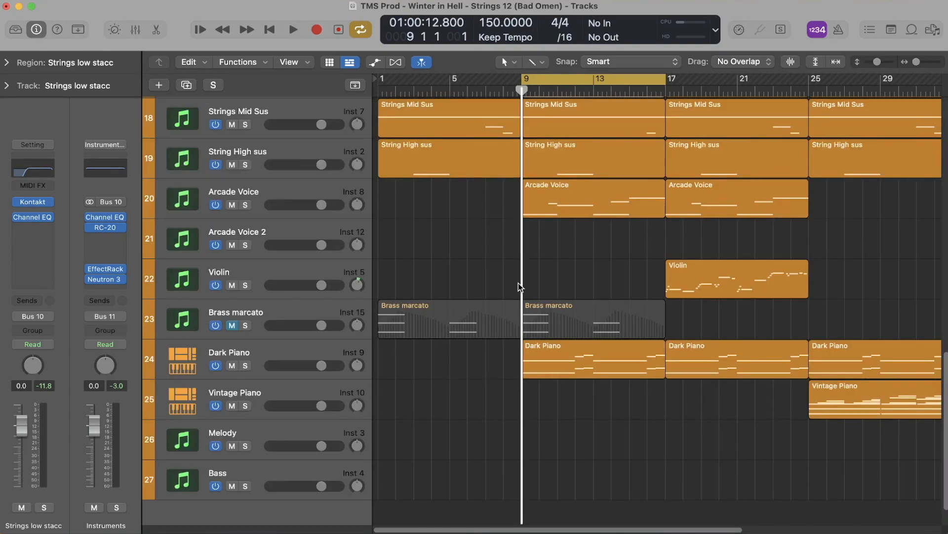
Solo the Strings low stacc track and inspect the patch and instrument slots of its Kontakt instrument.
scroll(517, 283, up, 5)
key(s)
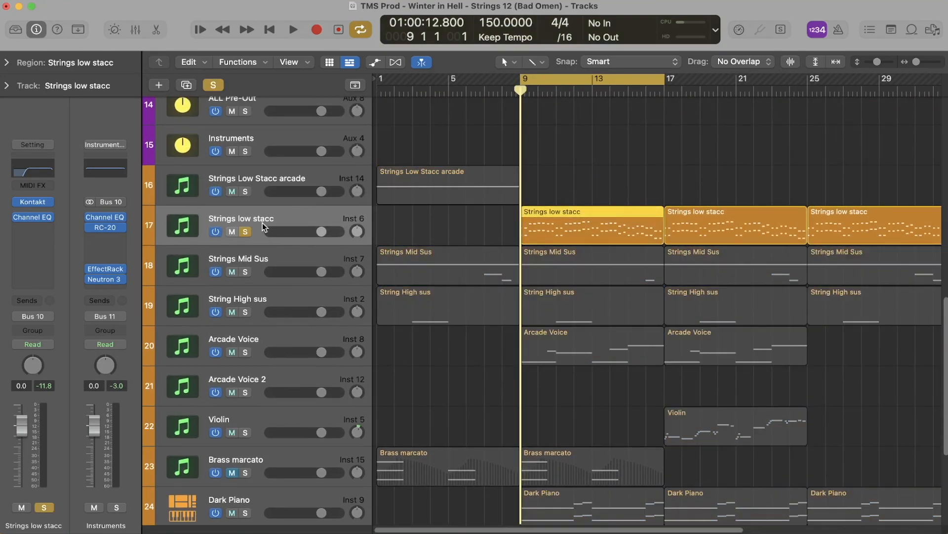
click(34, 203)
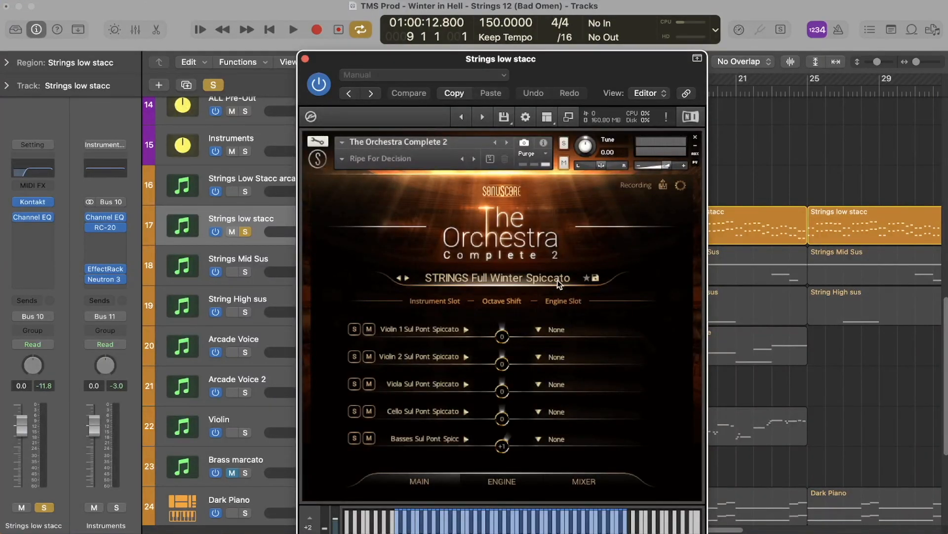
drag(557, 68, 556, 61)
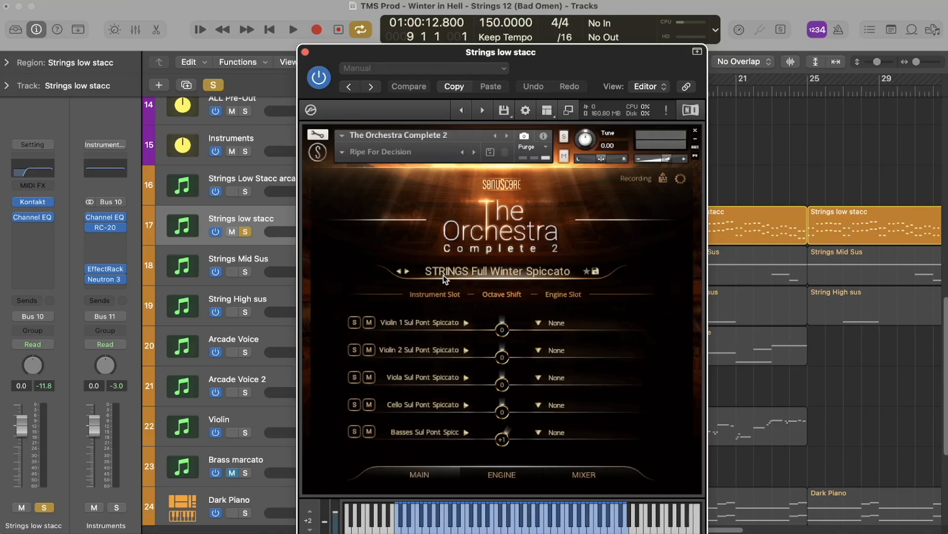
click(305, 52)
Reopen the Strings low stacc region at bar 9 in the Piano Roll.
scroll(535, 259, right, 2)
double_click(515, 235)
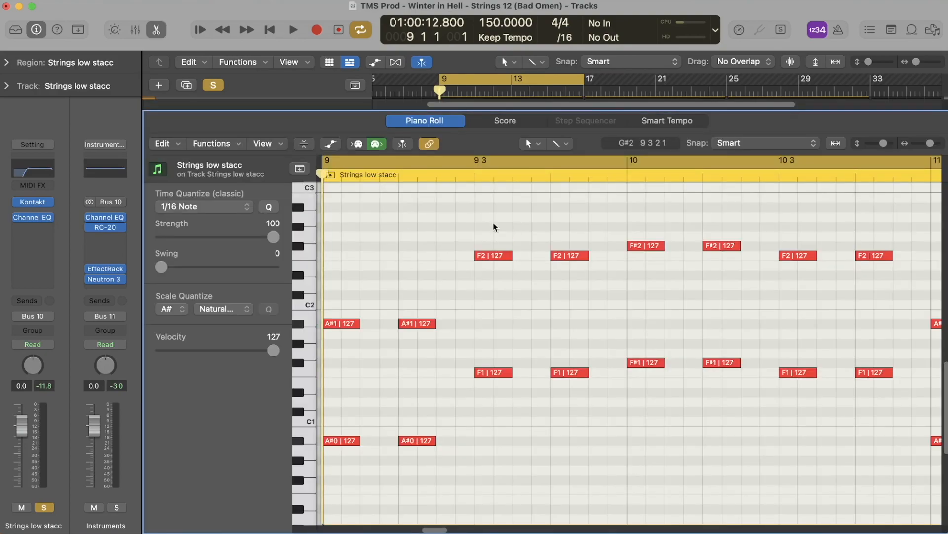
Play the Strings low stacc region from bar 9 and examine its note pattern across bars 9 to 16 in the Piano Roll.
scroll(456, 288, down, 3)
scroll(456, 288, up, 5)
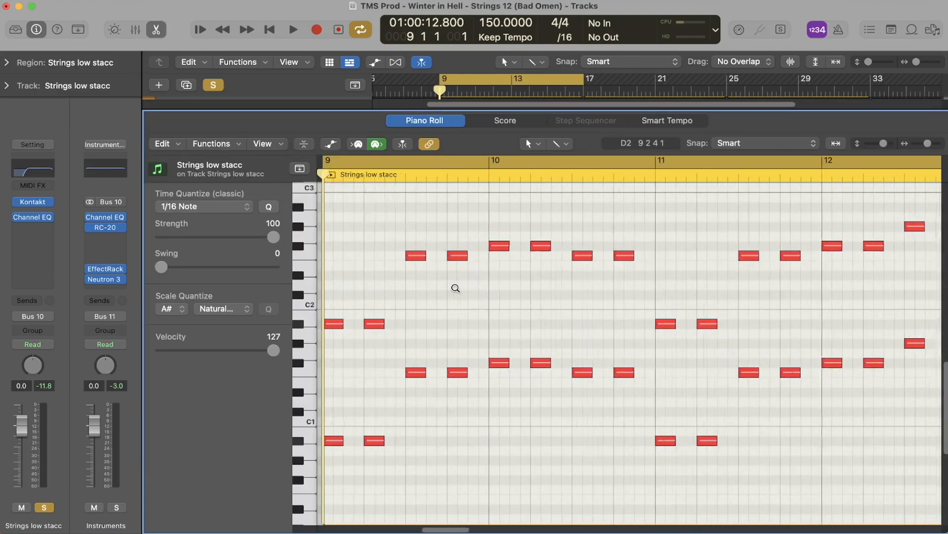
key(space)
scroll(492, 315, down, 3)
scroll(492, 315, up, 5)
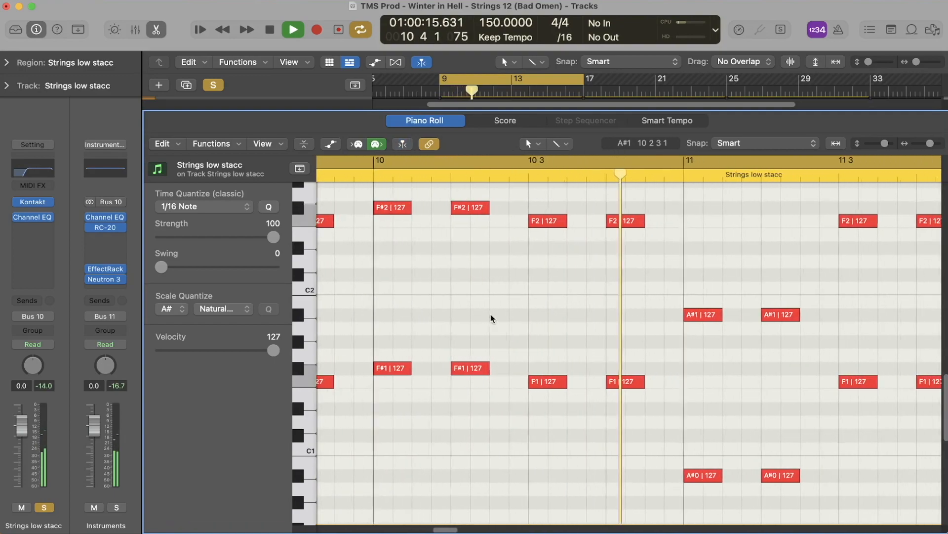
scroll(491, 316, down, 3)
scroll(491, 315, down, 3)
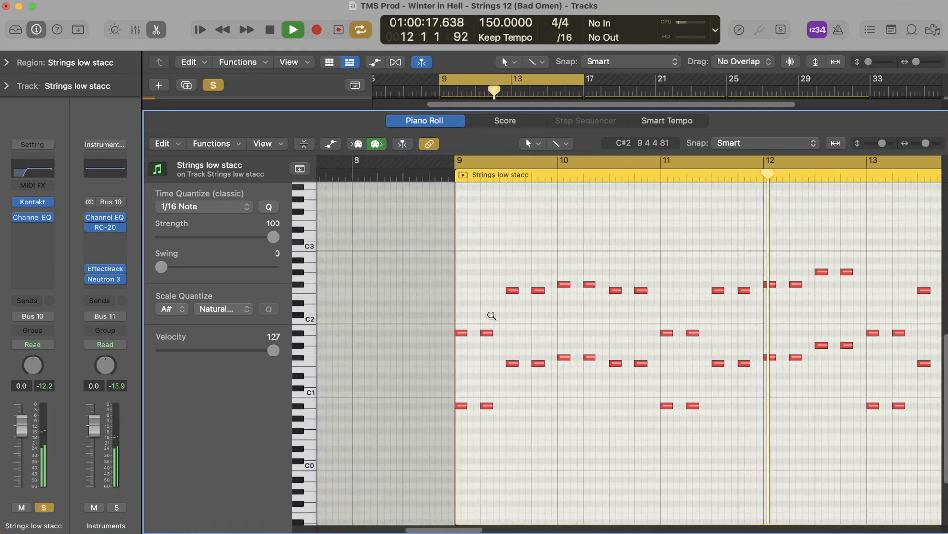
scroll(492, 315, down, 3)
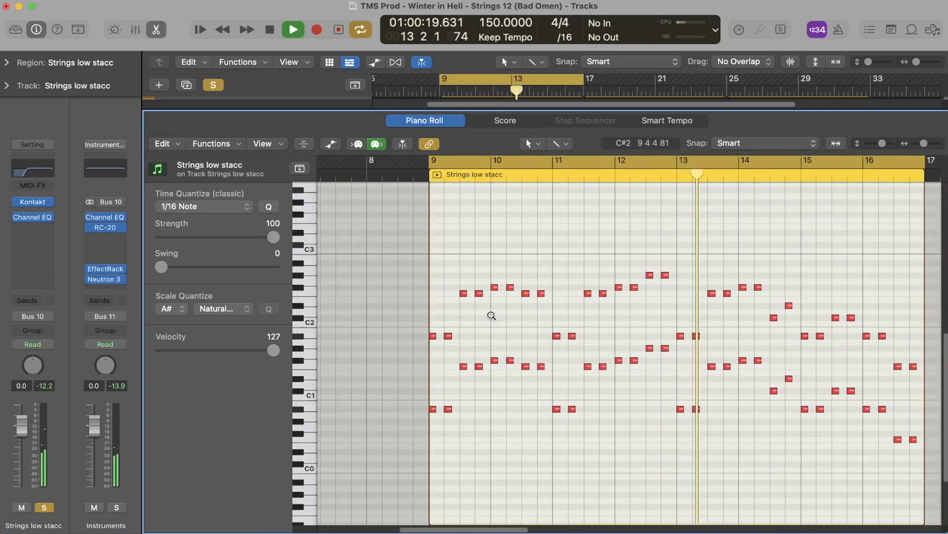
scroll(490, 321, right, 1)
scroll(490, 322, down, 1)
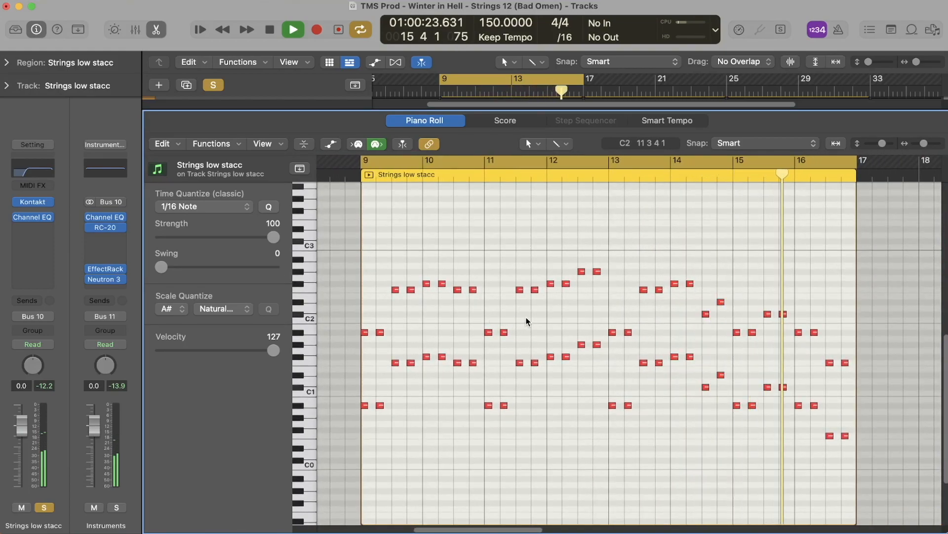
key(space)
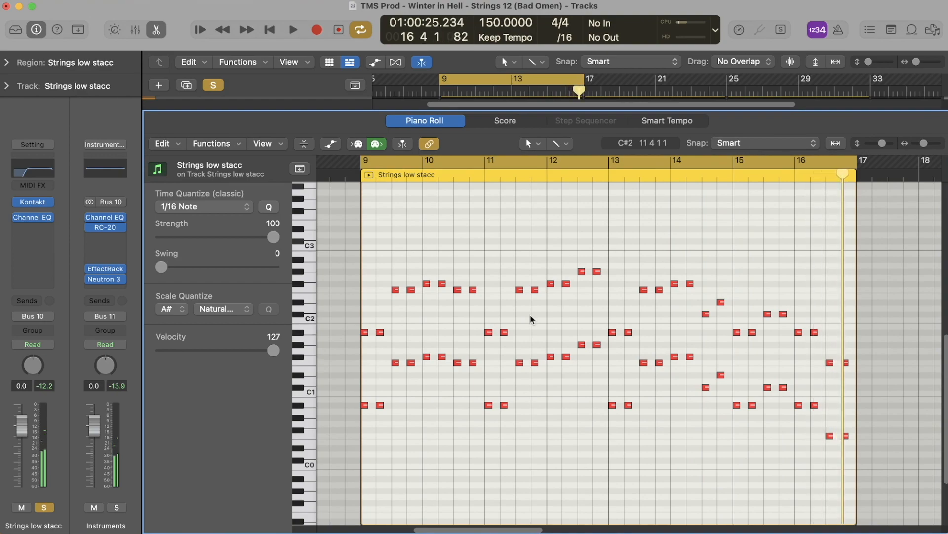
Show the Note Velocity lane for the Strings low stacc region, check it, and close the Piano Roll.
key(a)
scroll(531, 314, down, 3)
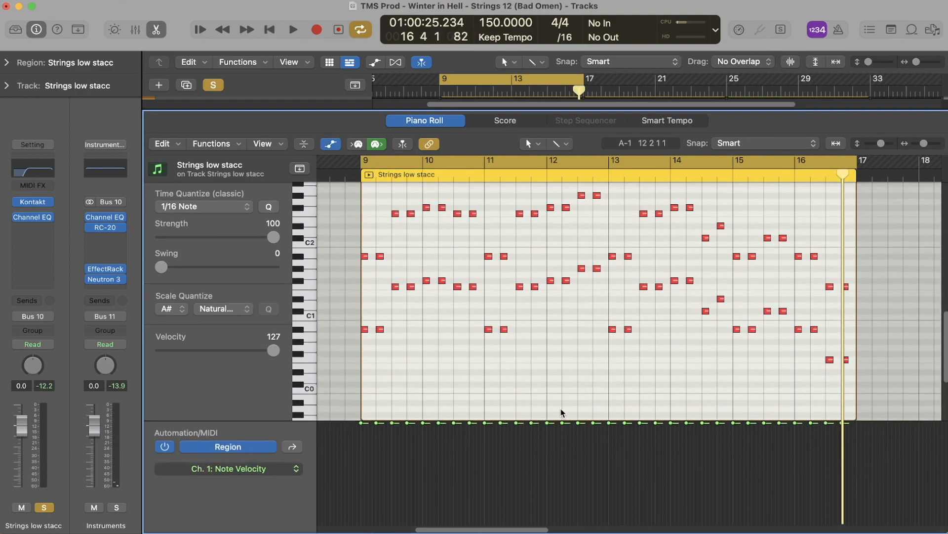
scroll(794, 386, down, 4)
key(e)
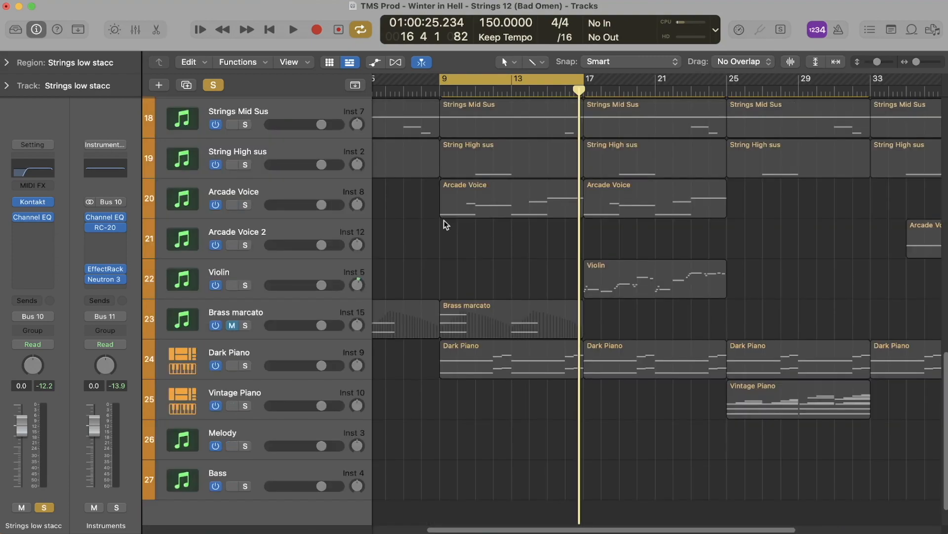
Solo the Strings Mid Sus track, play its region briefly, and return the playhead to bar 9.
scroll(546, 208, up, 1)
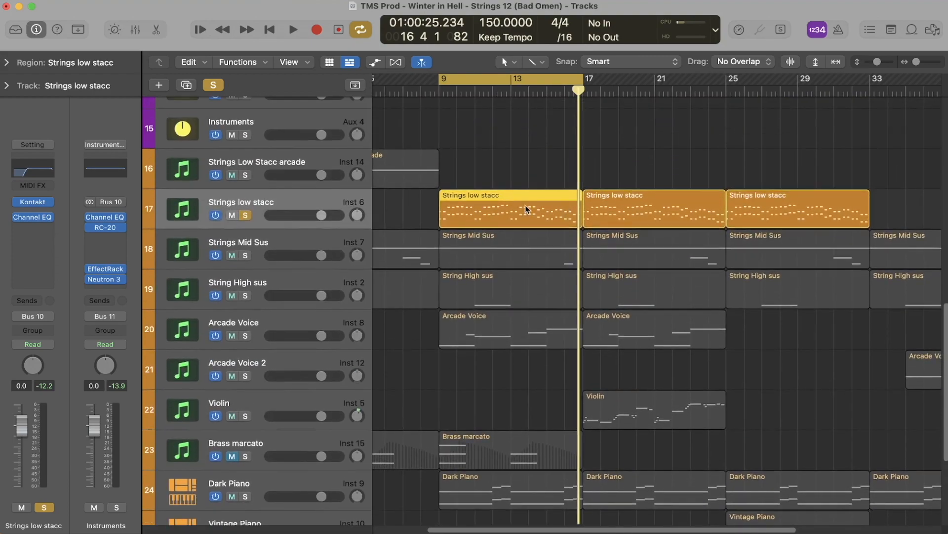
click(474, 232)
key(space)
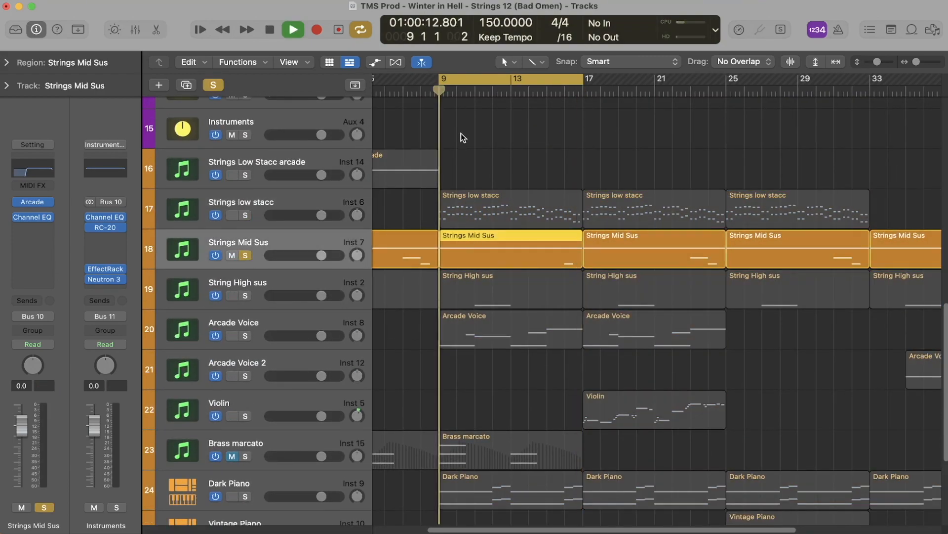
key(space)
drag(445, 93, 439, 92)
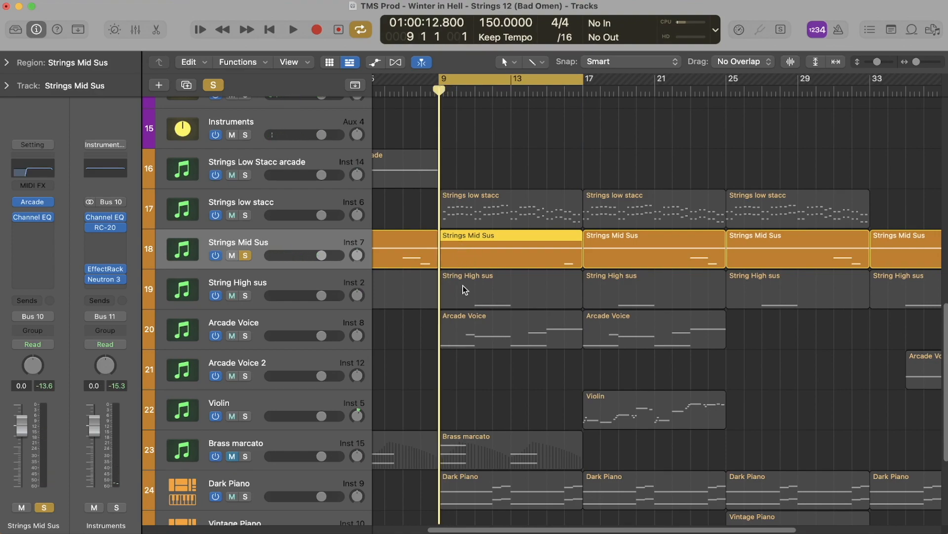
Solo the Arcade Voice track, check the preset loaded in its Arcade instrument, and close the instrument window.
key(super+a)
click(461, 328)
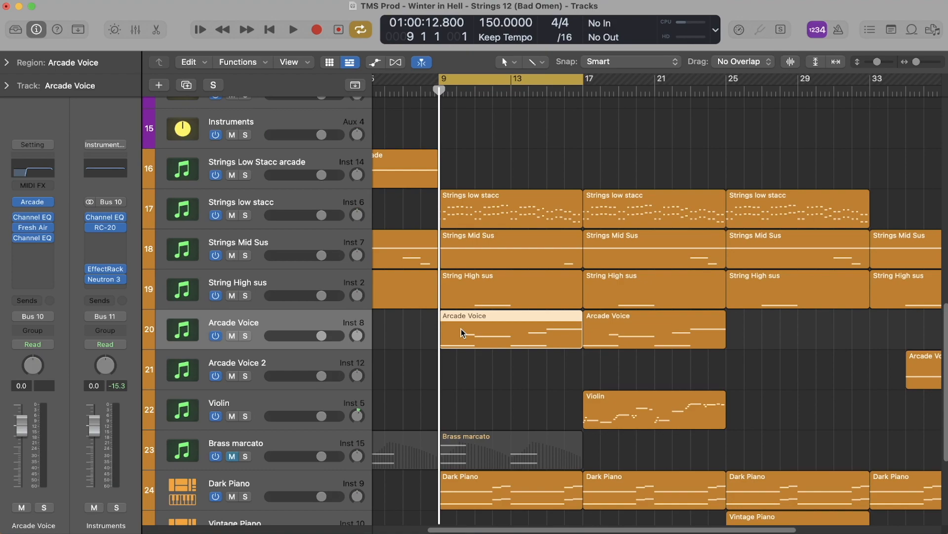
scroll(461, 328, down, 2)
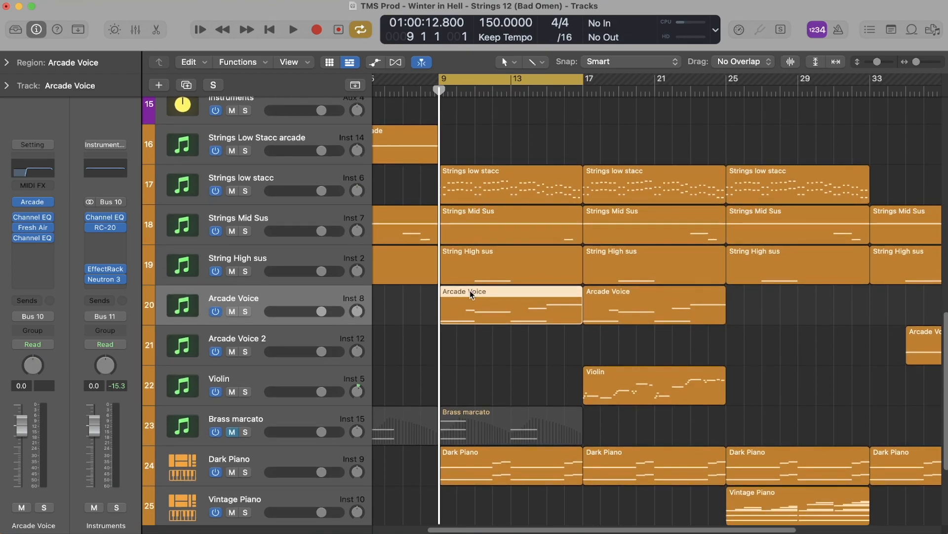
key(s)
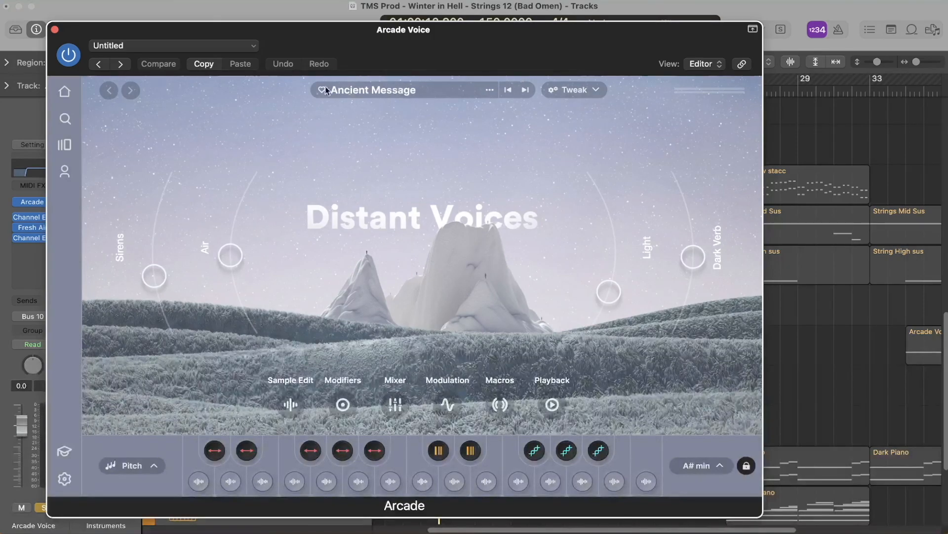
click(55, 29)
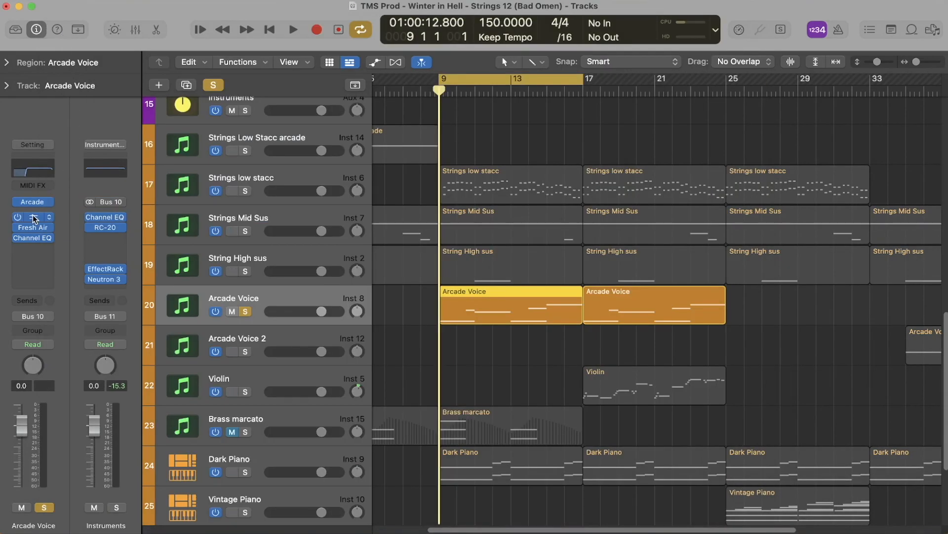
Play the first Arcade Voice region while examining its notes in bars 9 to 16 in the Piano Roll, and close the editor.
key(space)
double_click(486, 295)
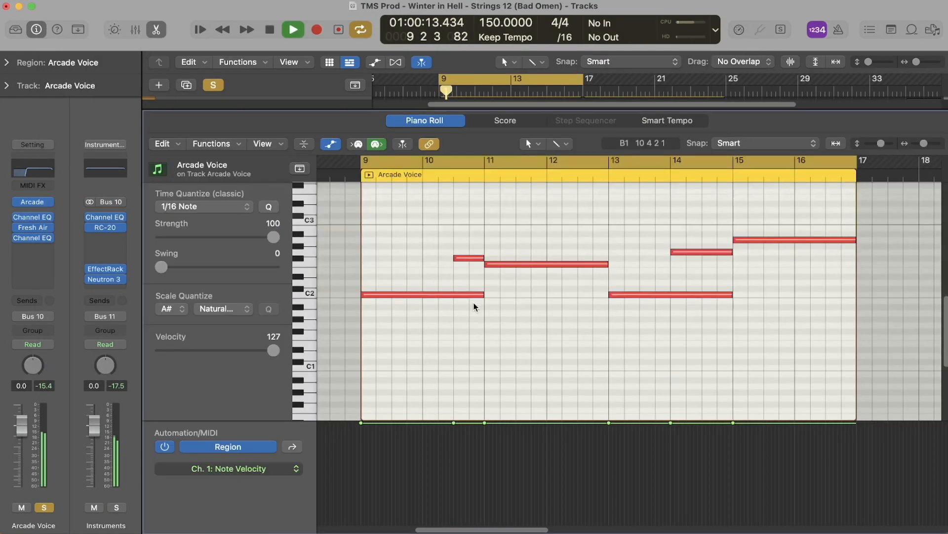
ctrl+alt+click(504, 331)
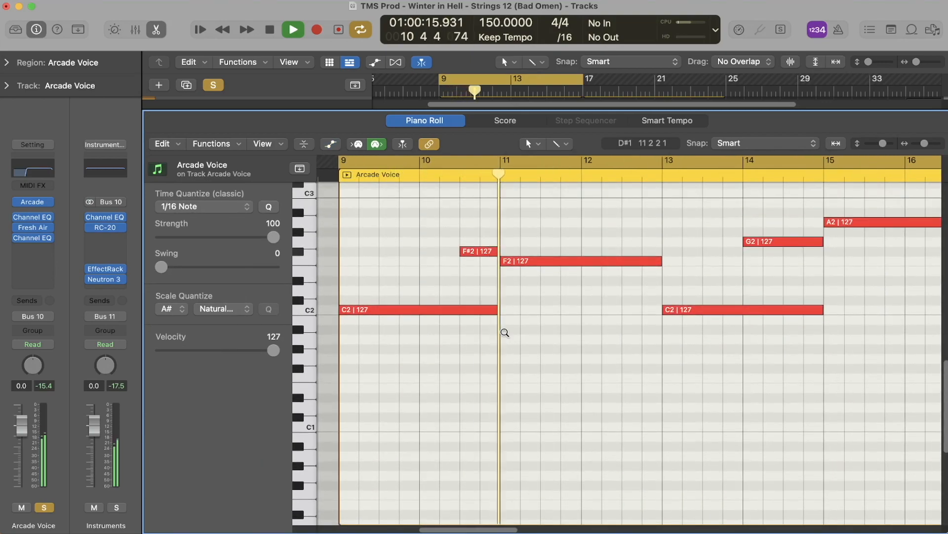
scroll(504, 331, down, 2)
scroll(504, 331, right, 3)
scroll(504, 331, up, 2)
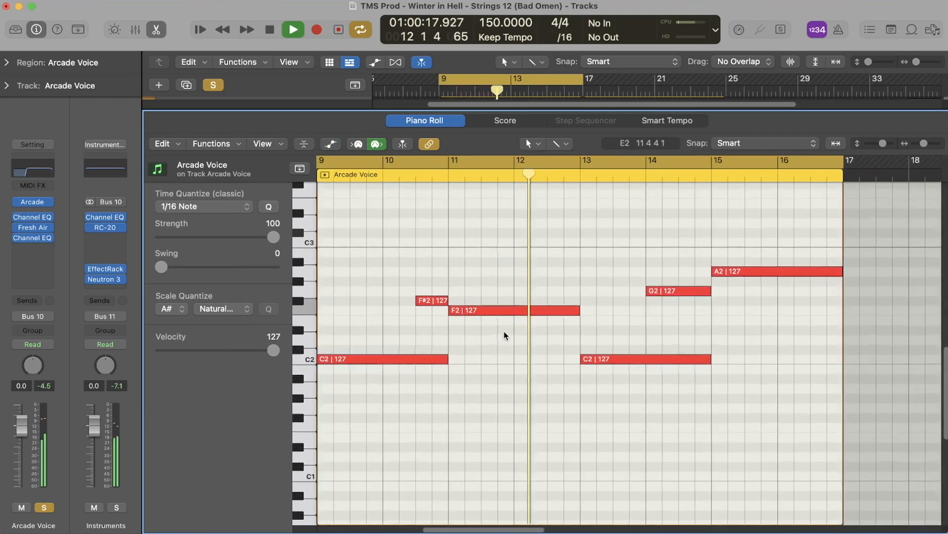
scroll(504, 331, up, 2)
scroll(504, 331, left, 2)
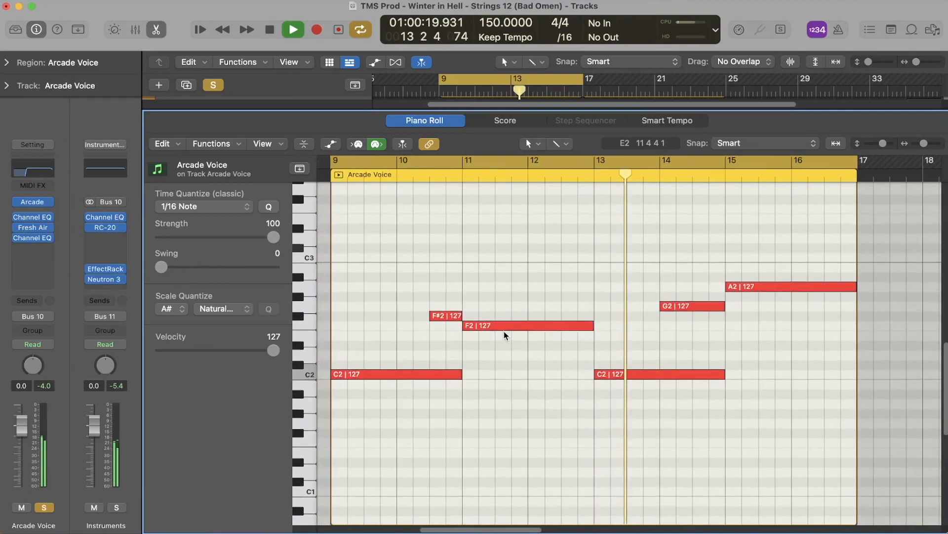
scroll(504, 332, up, 1)
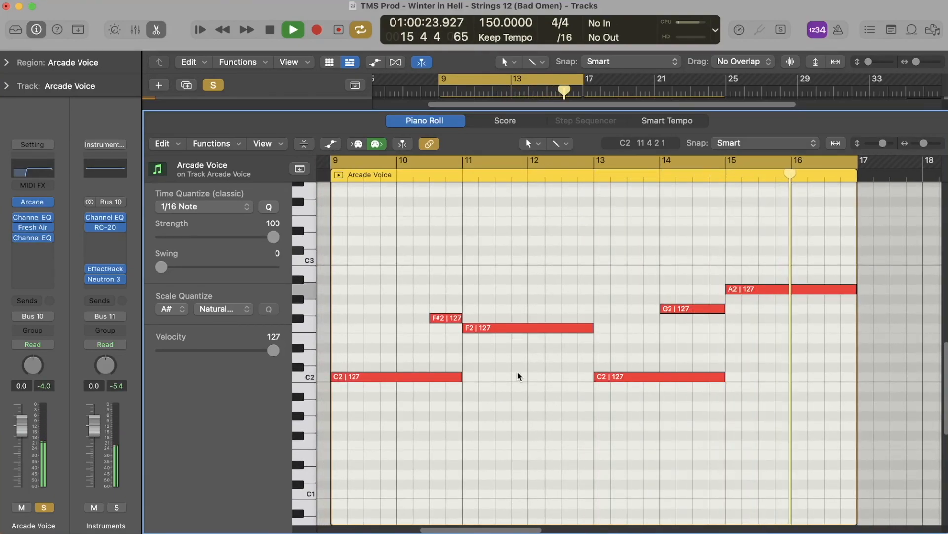
key(space)
key(p)
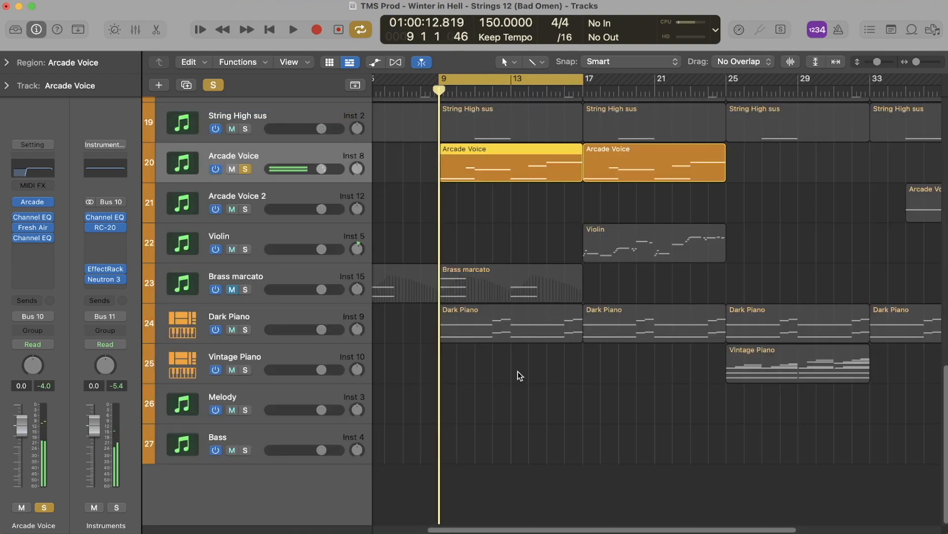
Play the Arcade Voice part with its Channel EQ, Fresh Air and second Channel EQ bypassed, and compare it with them enabled.
scroll(502, 241, up, 4)
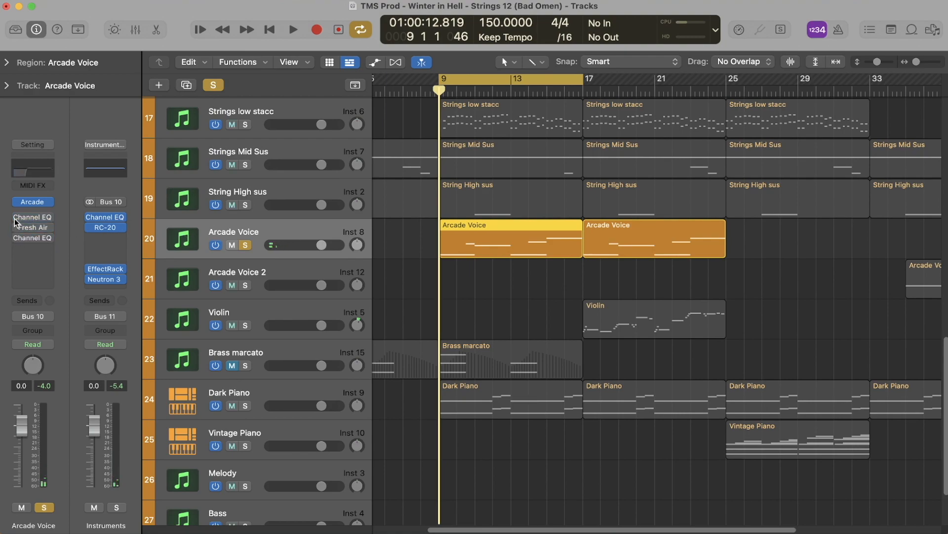
key(space)
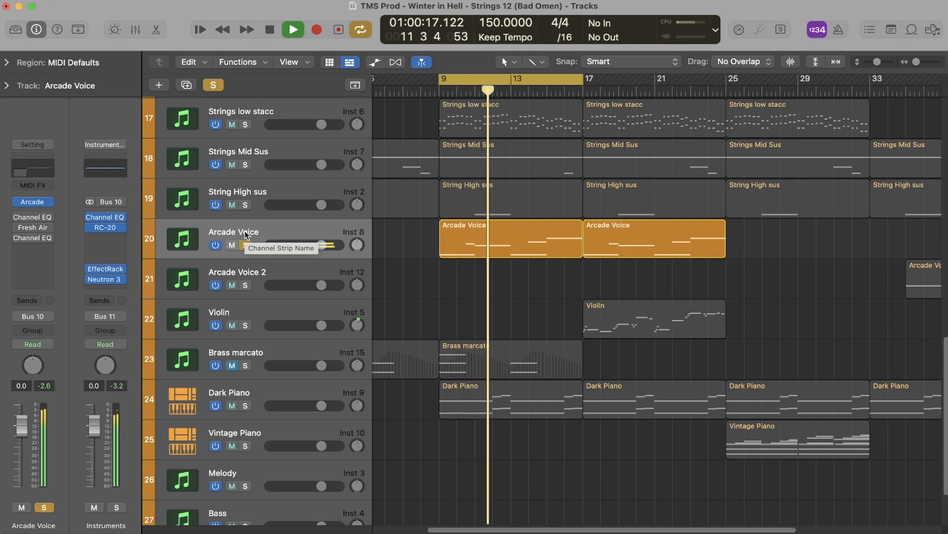
key(space)
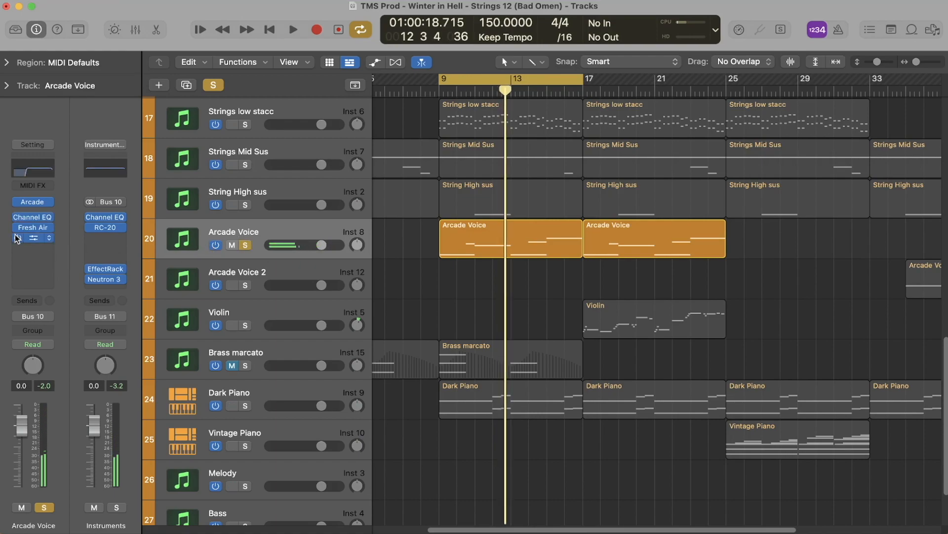
Inspect the low-cut band of the first Channel EQ on Arcade Voice, switching it off and on, and close the EQ.
click(27, 218)
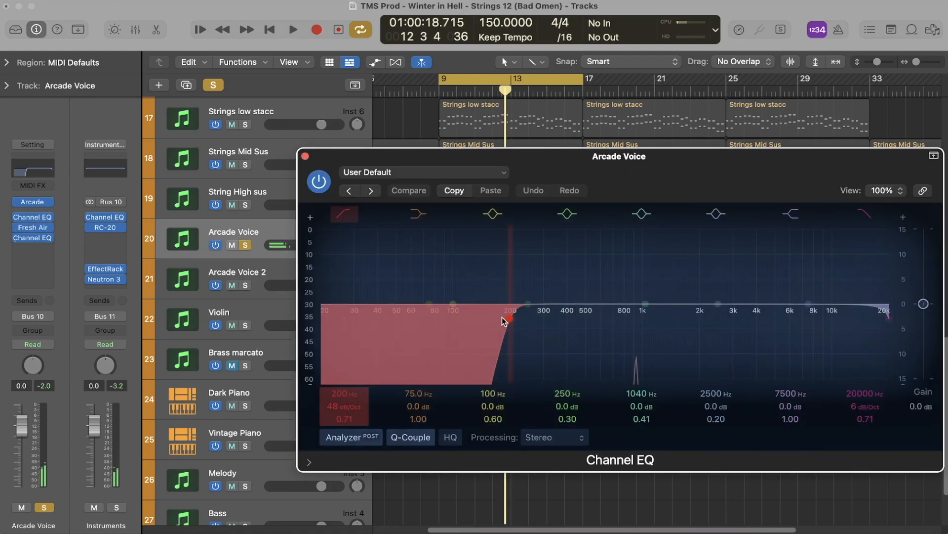
click(345, 216)
click(345, 216)
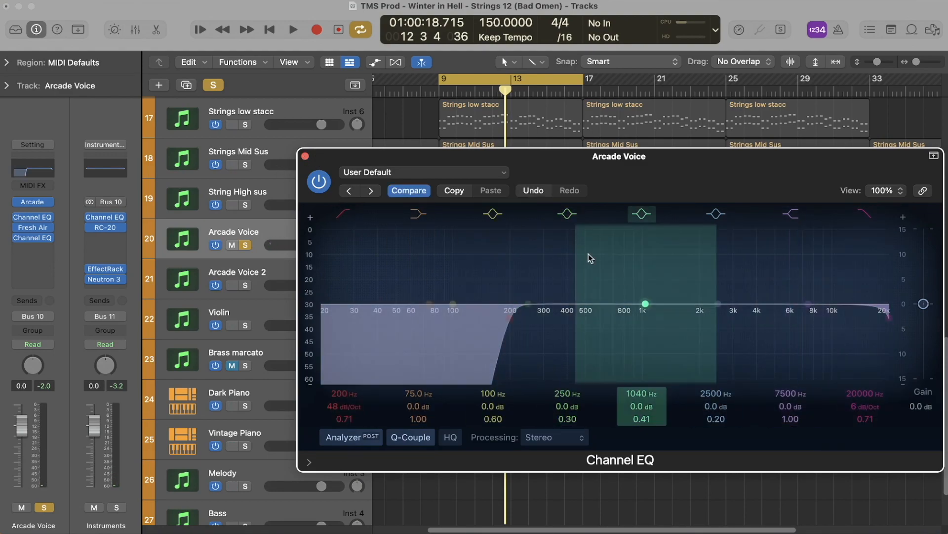
click(305, 156)
Inspect the Mid Air and High Air settings of the Fresh Air plug-in on Arcade Voice, and close it.
click(30, 230)
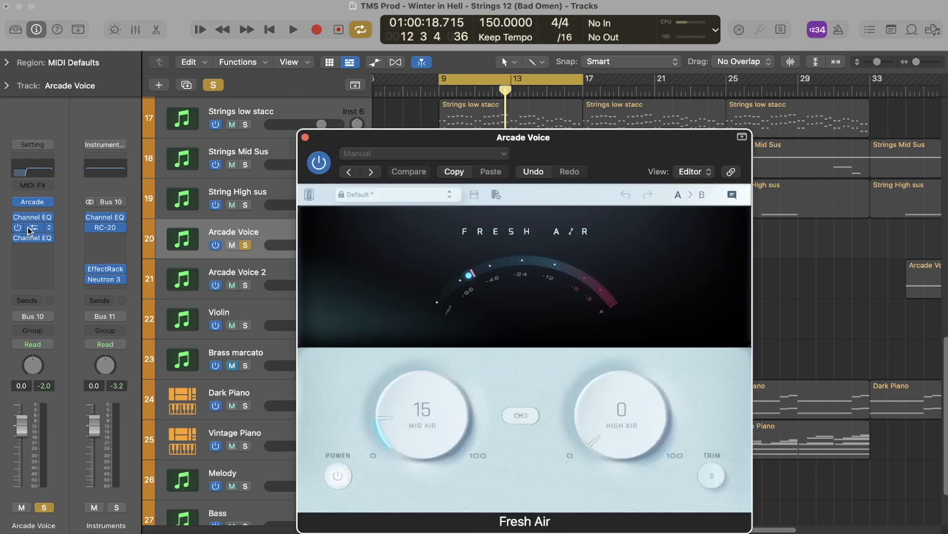
drag(566, 153, 567, 102)
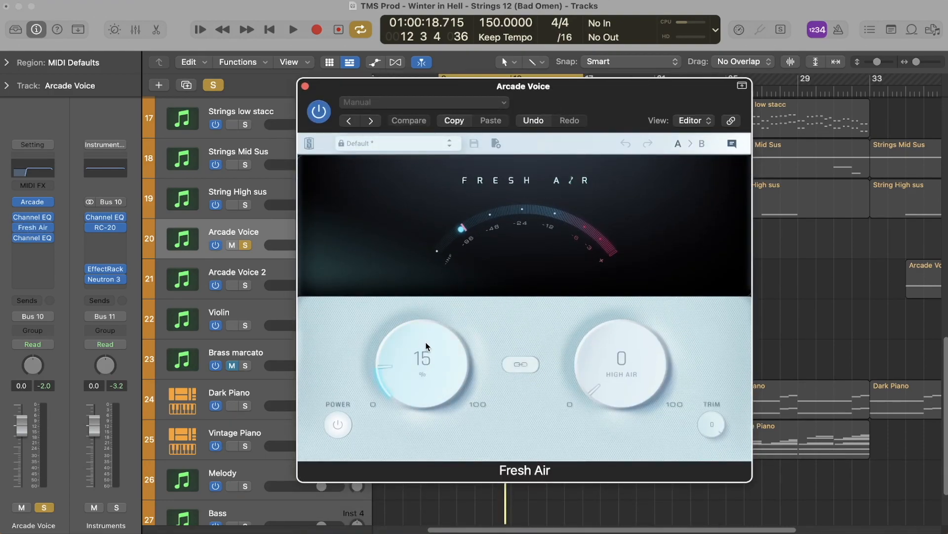
click(305, 86)
Play the Arcade Voice part again to hear the effect of Fresh Air, and stop playback.
scroll(493, 287, up, 2)
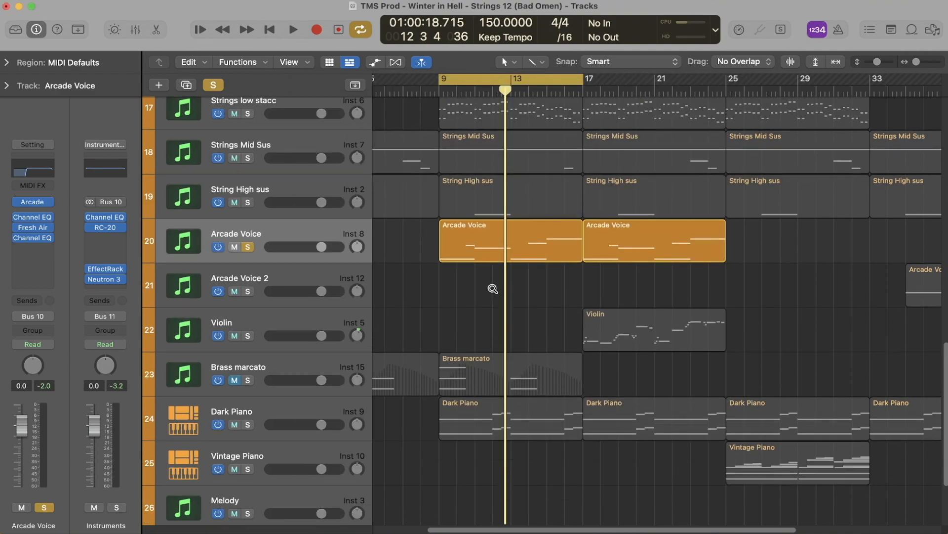
scroll(492, 287, up, 2)
scroll(478, 312, up, 1)
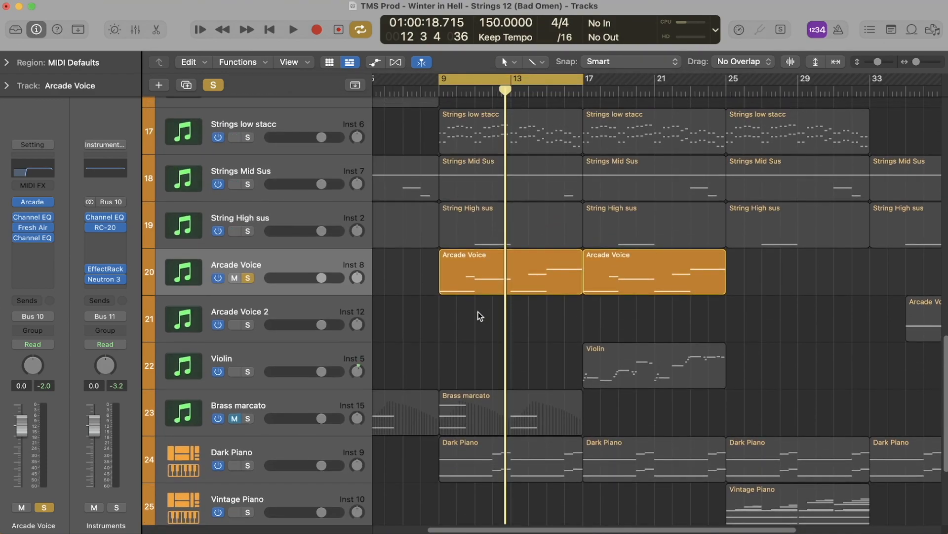
key(space)
mouse_move(14, 228)
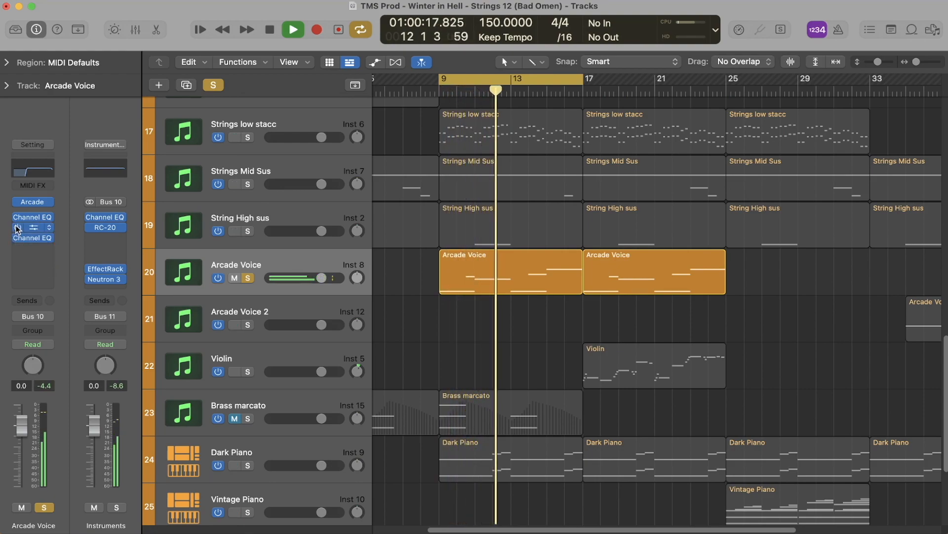
key(space)
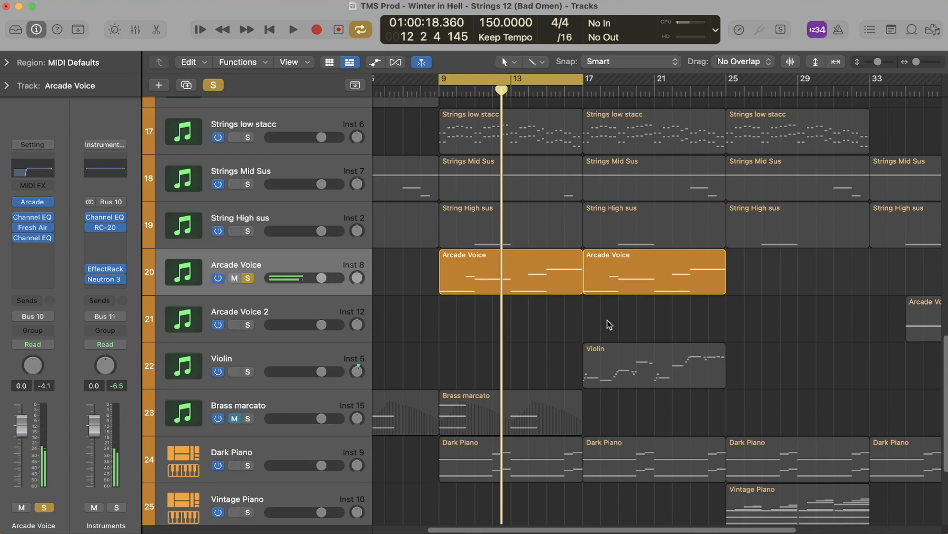
Turn off cycle mode and solo the Dark Piano track with its region at bar 9 selected.
click(598, 274)
click(535, 330)
key(c)
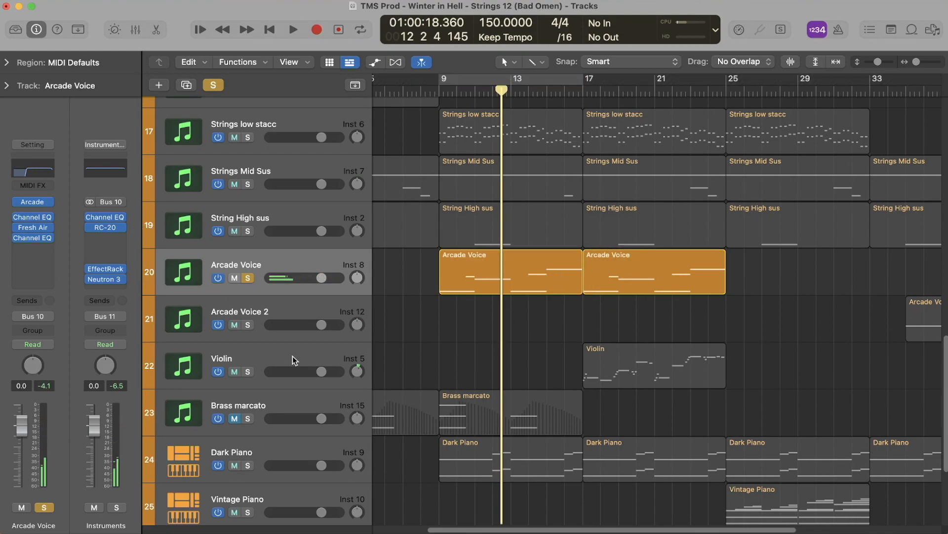
click(262, 360)
click(462, 452)
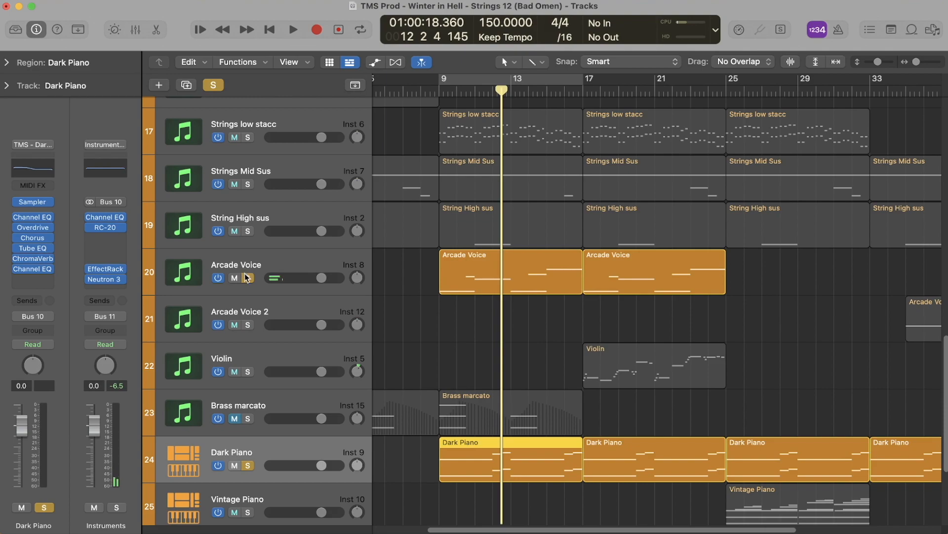
Open the Dark Piano region at bar 9 in the Piano Roll and examine its low notes.
scroll(245, 276, down, 5)
double_click(523, 313)
scroll(519, 351, down, 5)
scroll(519, 352, up, 5)
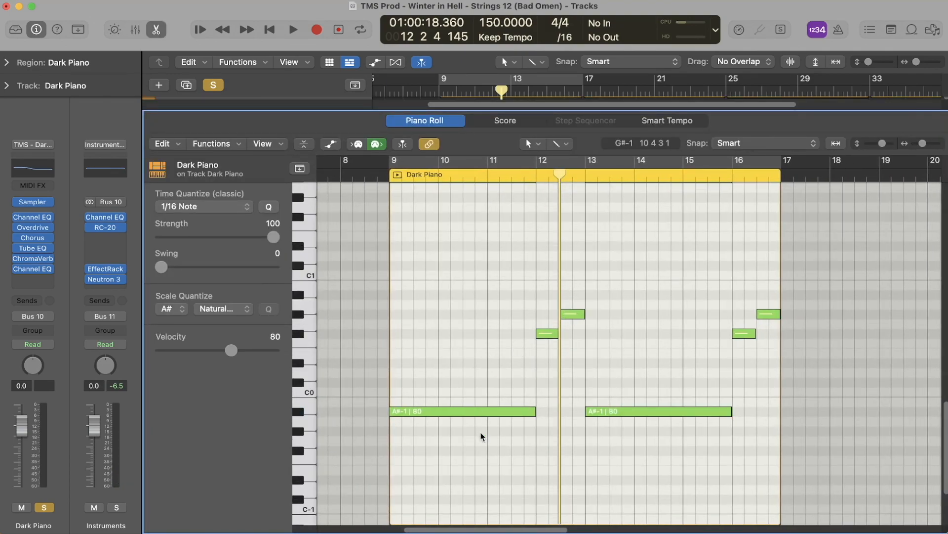
Examine the lower and upper octave notes of the Dark Piano region, auditioning the long A#1 note starting at bar 9.
scroll(483, 436, up, 5)
scroll(483, 434, up, 3)
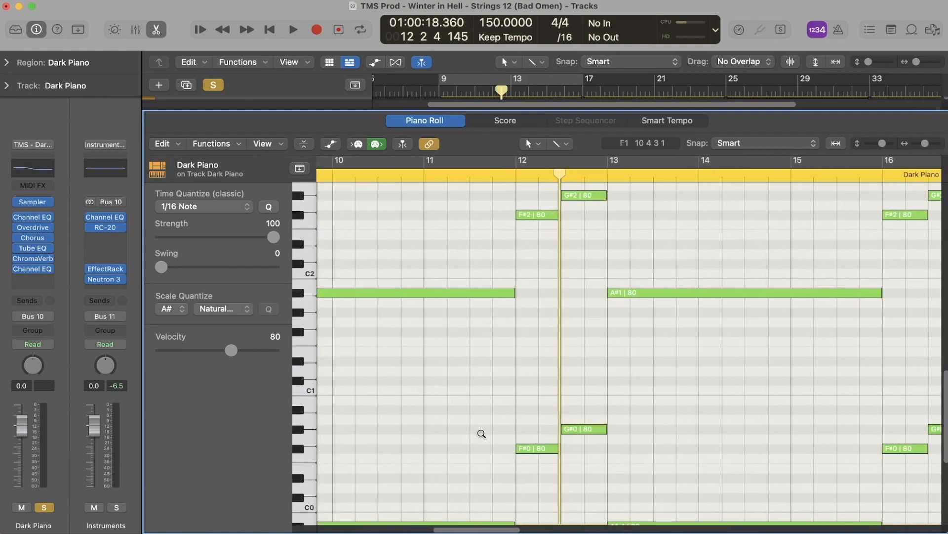
scroll(548, 211, left, 5)
scroll(548, 211, down, 3)
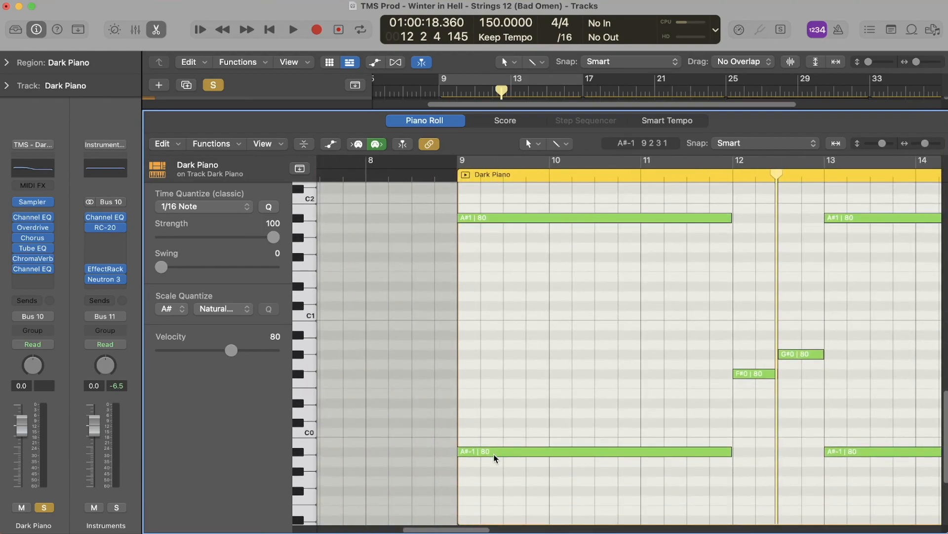
click(497, 437)
scroll(496, 423, up, 4)
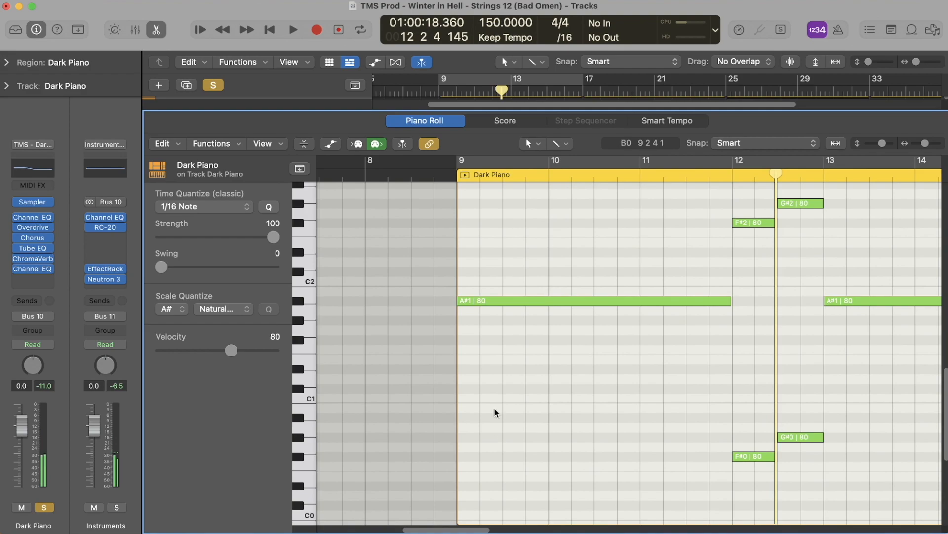
click(488, 300)
scroll(487, 301, right, 7)
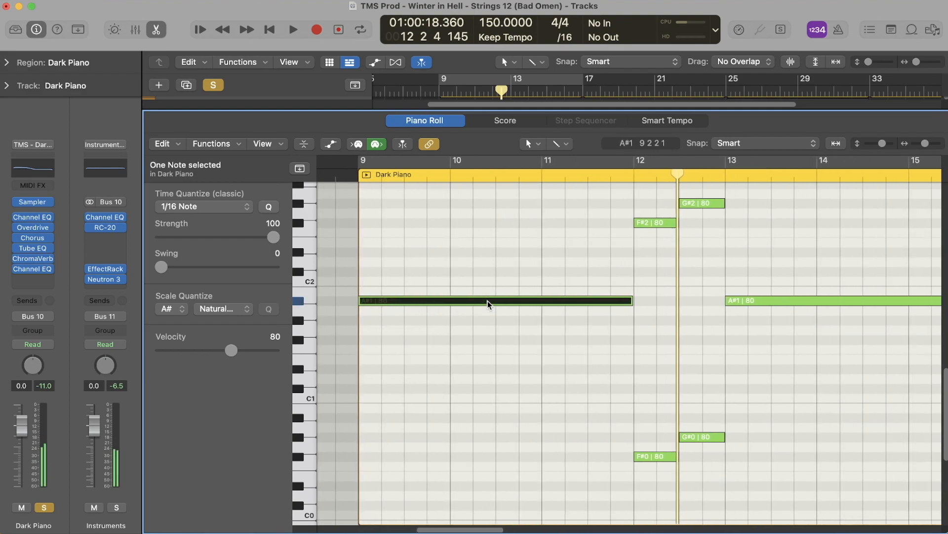
click(502, 373)
scroll(503, 385, down, 3)
scroll(502, 385, down, 2)
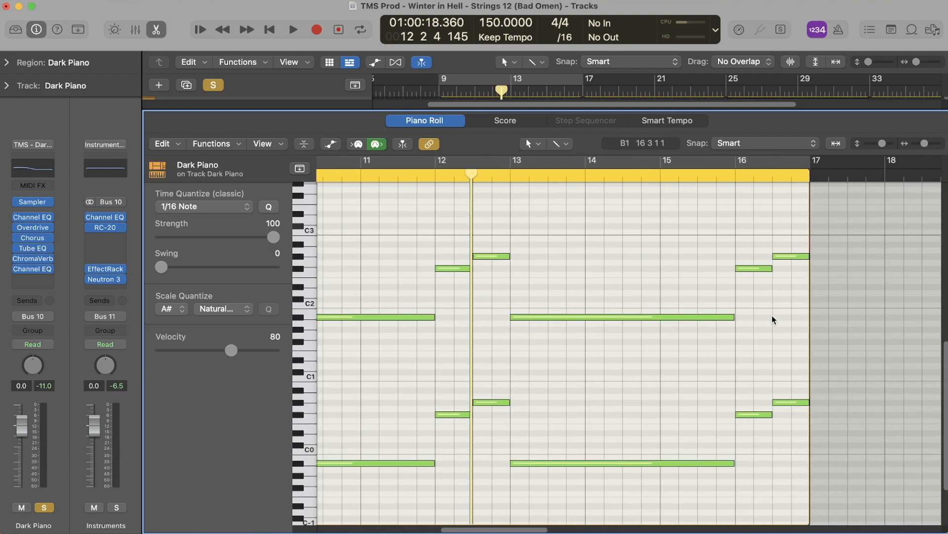
Play the soloed Dark Piano part with bars 9 to 17 cycled, follow its notes in the Piano Roll, and stop playback.
key(p)
key(space)
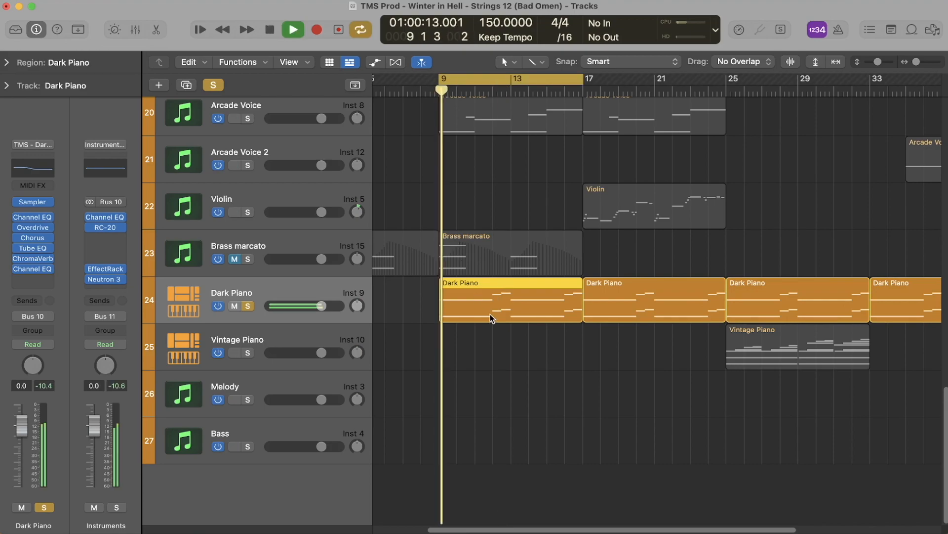
double_click(491, 317)
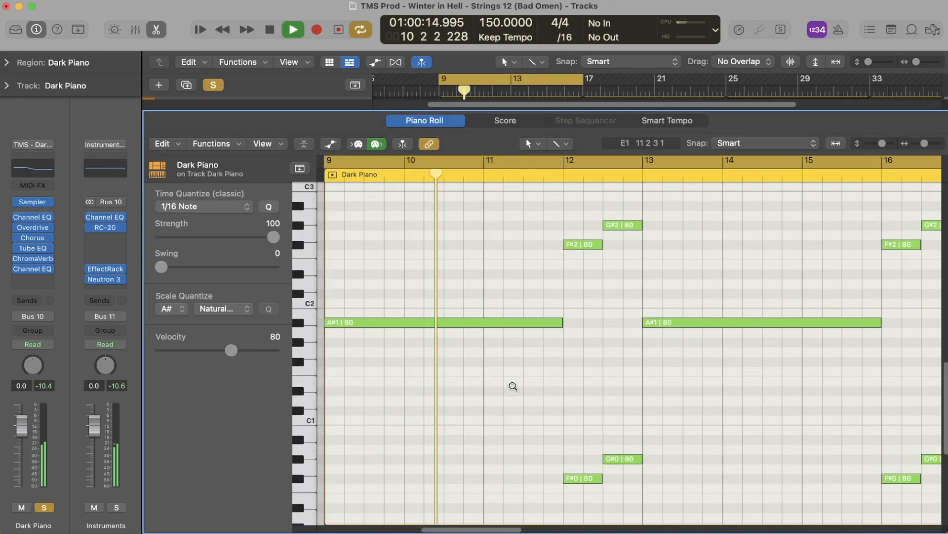
scroll(513, 386, down, 2)
scroll(513, 386, right, 1)
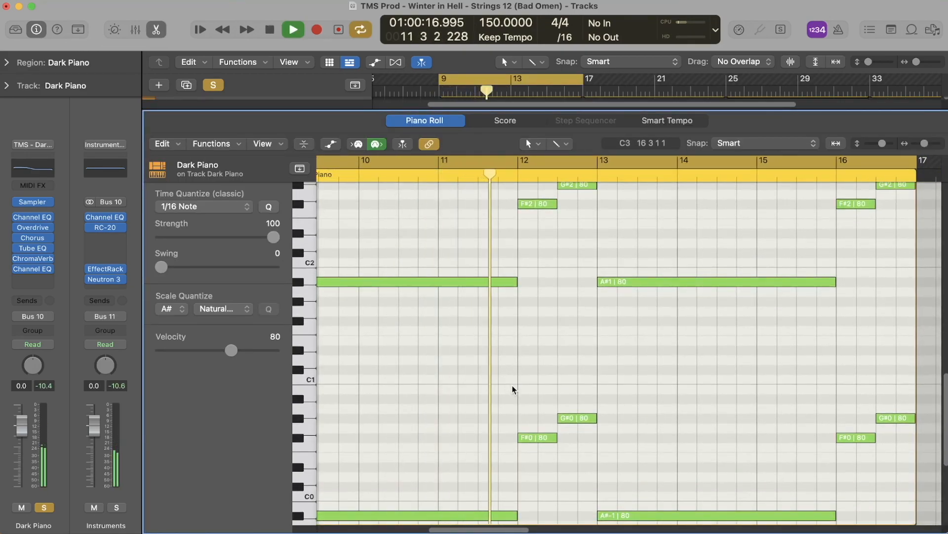
scroll(513, 389, up, 2)
scroll(514, 389, right, 1)
scroll(514, 389, down, 3)
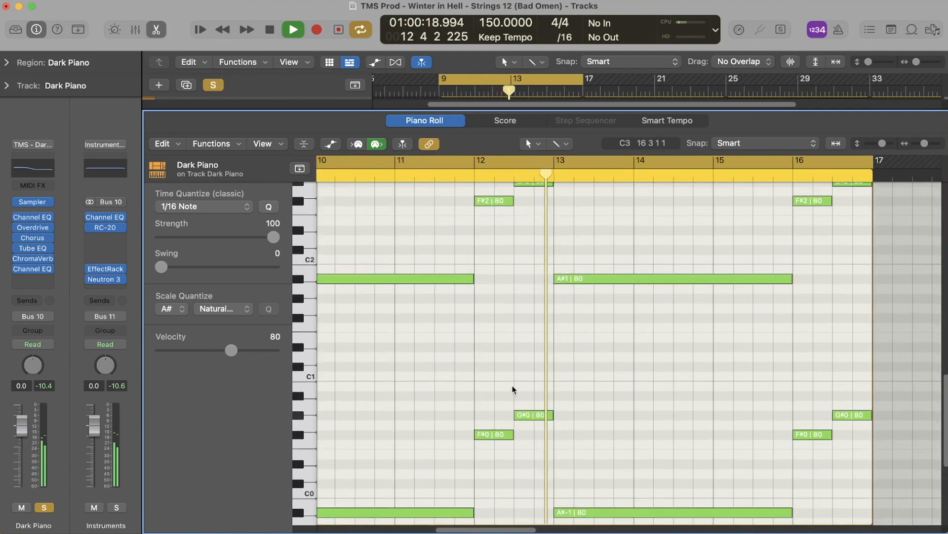
scroll(513, 389, right, 2)
scroll(513, 389, up, 2)
scroll(514, 390, right, 2)
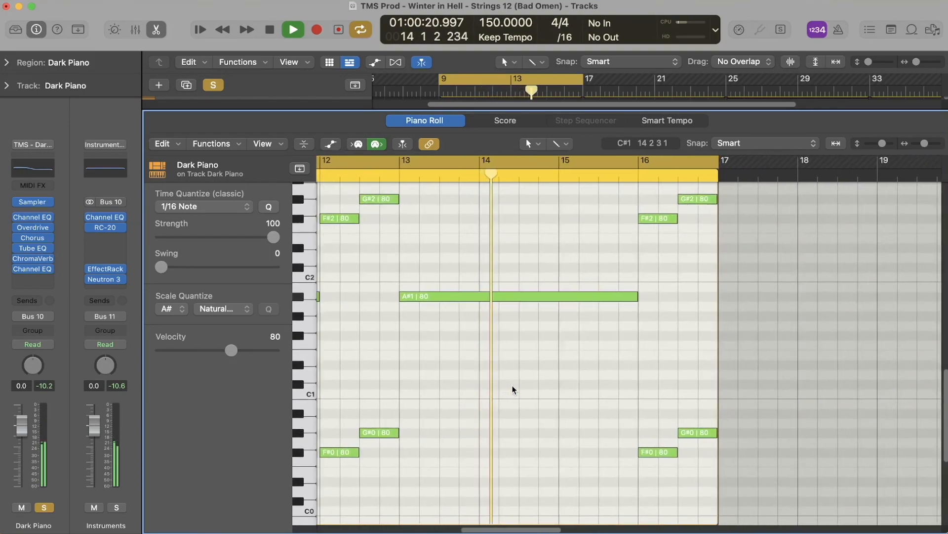
scroll(513, 389, down, 2)
scroll(513, 389, up, 2)
scroll(513, 389, down, 1)
scroll(513, 389, down, 1)
scroll(513, 389, up, 3)
scroll(513, 389, down, 1)
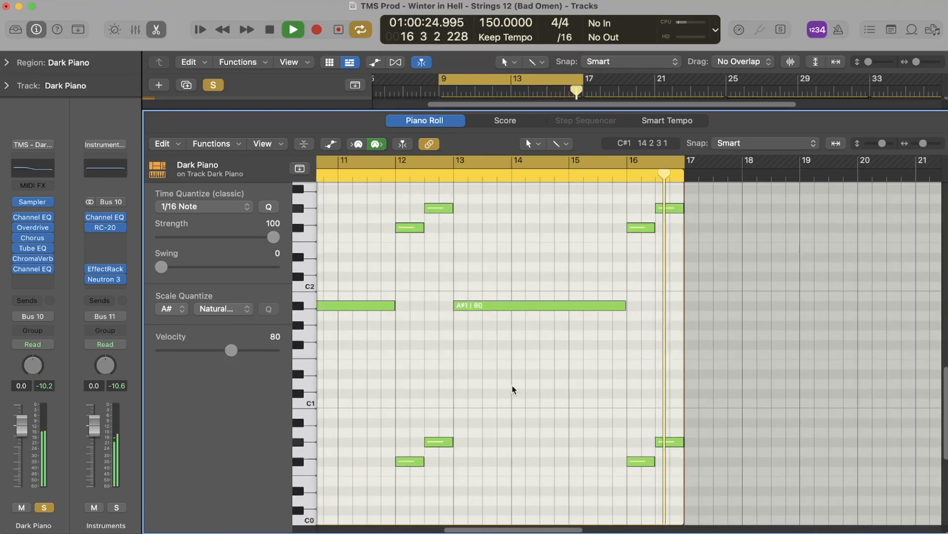
key(e)
key(space)
Turn off the Dark Piano solo, play bars 9 to 17 with all the unmuted tracks together, and stop playback.
scroll(500, 351, up, 4)
scroll(500, 351, down, 2)
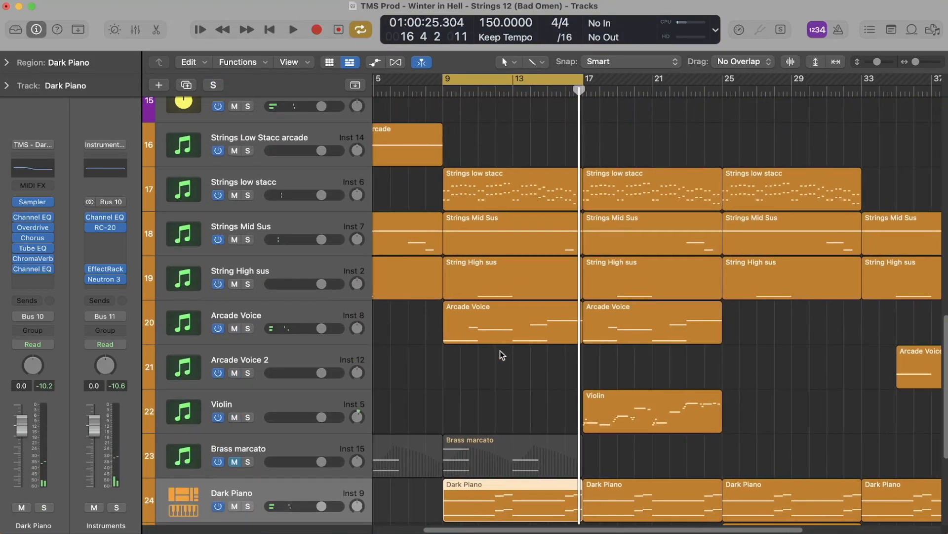
click(497, 357)
key(space)
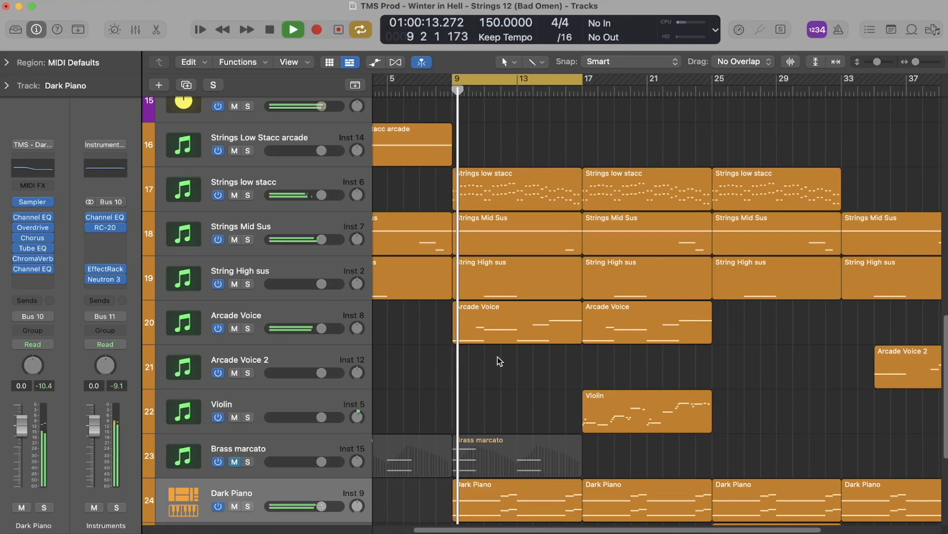
scroll(497, 356, down, 1)
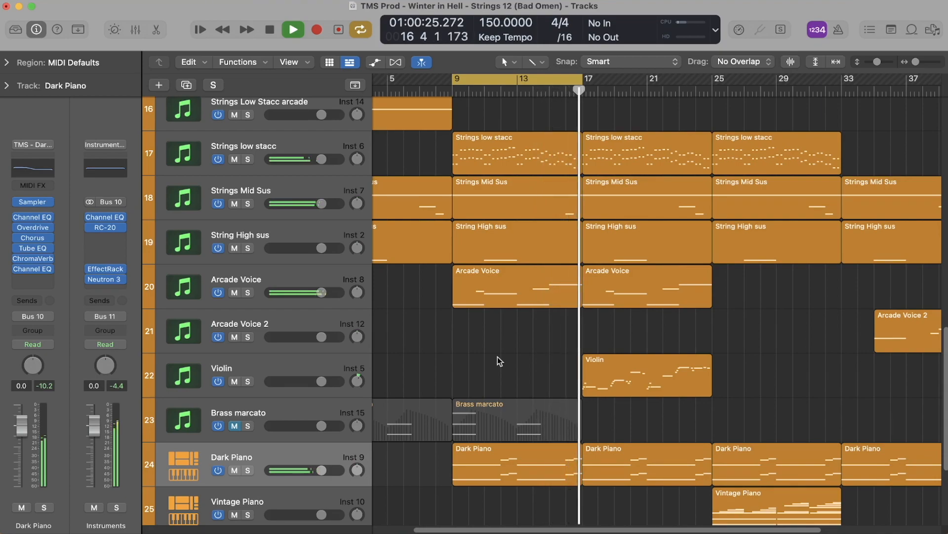
key(space)
Move the cycle range to bars 17 to 25 and solo the Violin track with its region selected.
scroll(617, 353, down, 2)
click(617, 352)
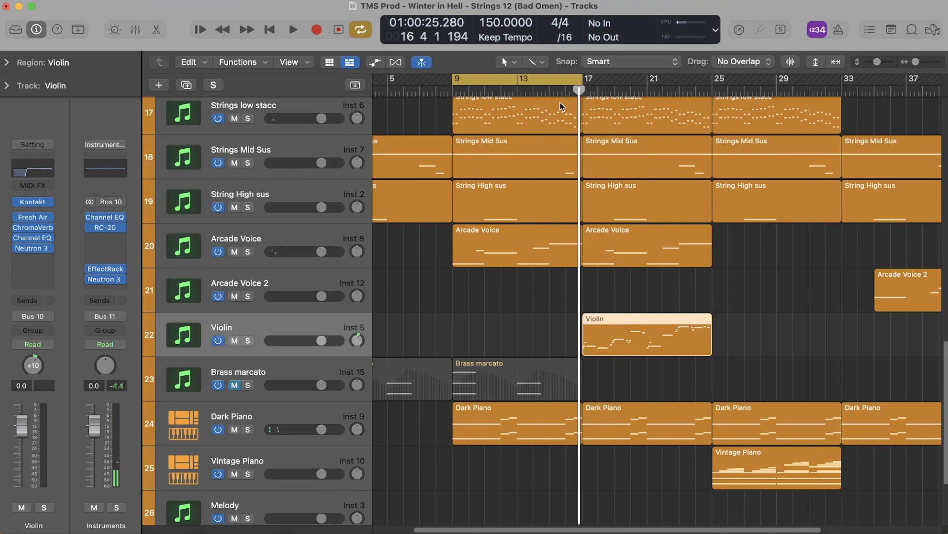
drag(493, 81, 625, 84)
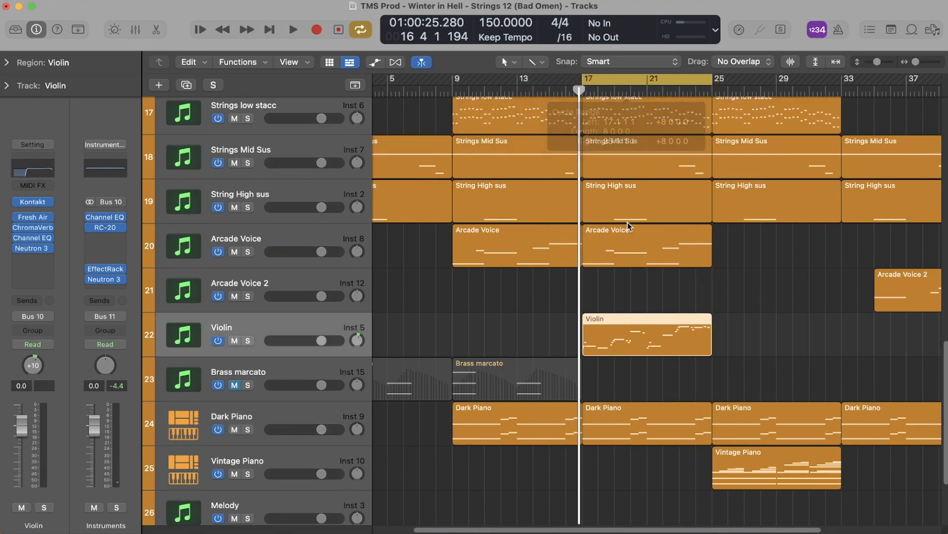
key(super+Up)
scroll(628, 226, up, 1)
key(ctrl+s)
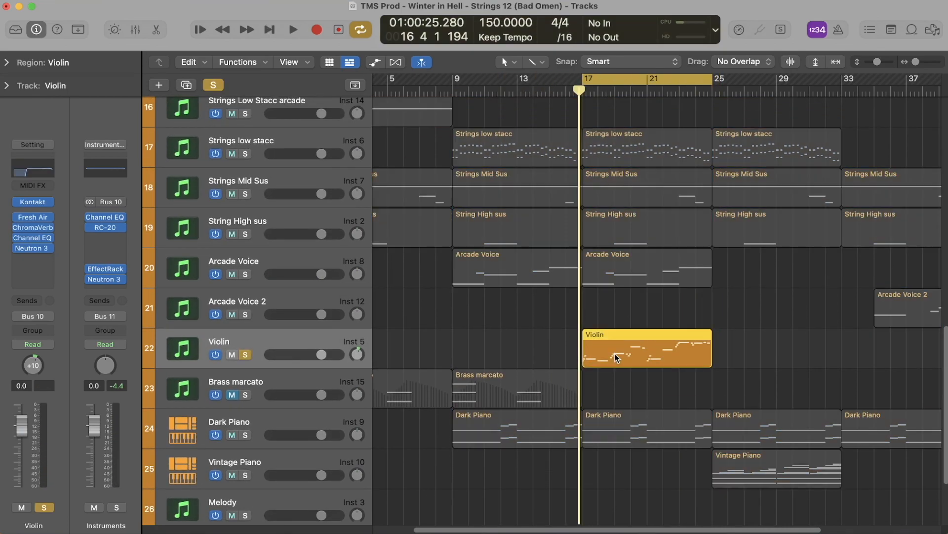
Open the Violin region at bar 17 in the Piano Roll and examine its melody notes.
double_click(650, 360)
scroll(586, 361, down, 3)
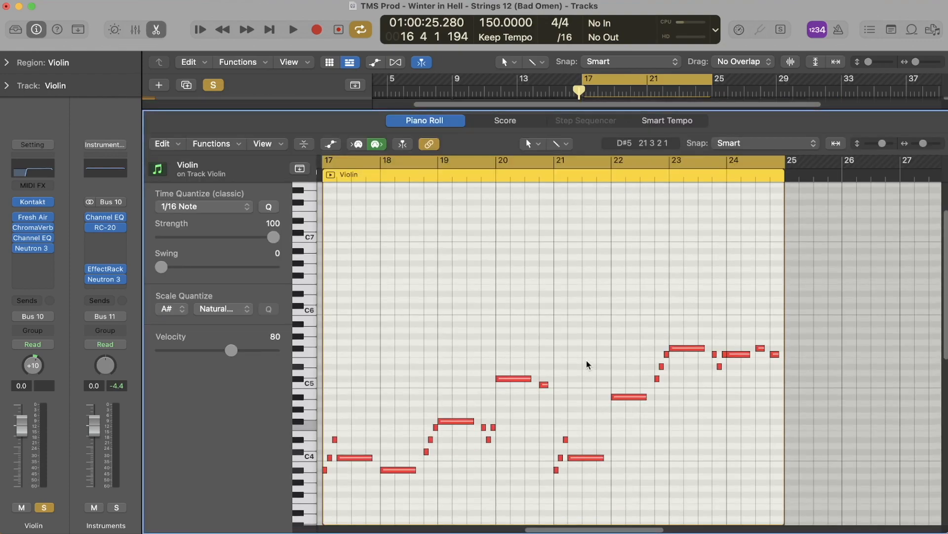
scroll(587, 362, up, 5)
scroll(587, 362, down, 5)
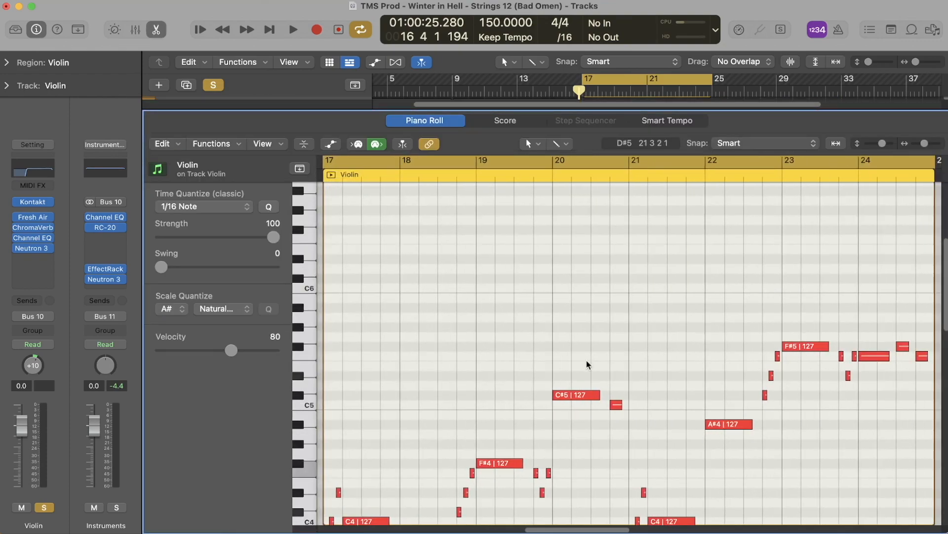
scroll(587, 362, down, 1)
scroll(588, 362, down, 4)
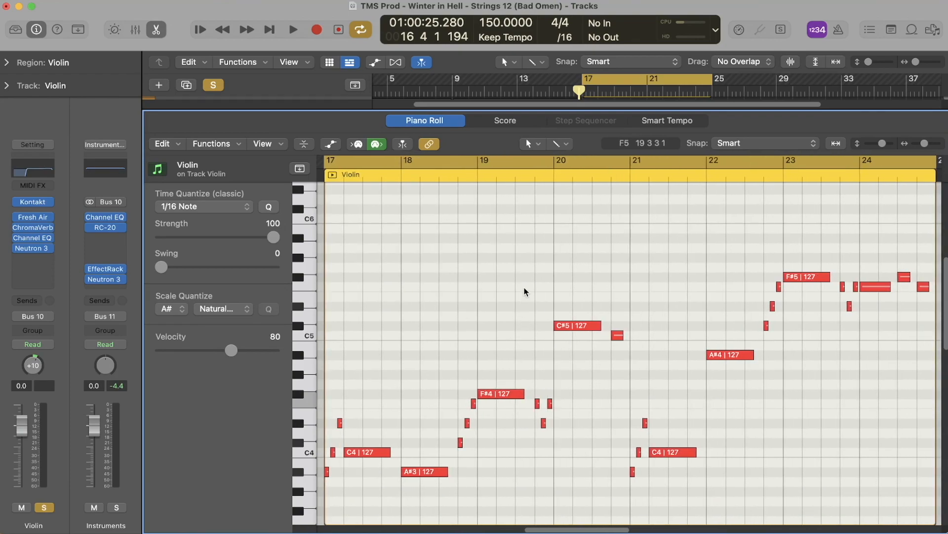
Play the soloed Violin melody while following its notes, stop playback, and close the Piano Roll.
key(space)
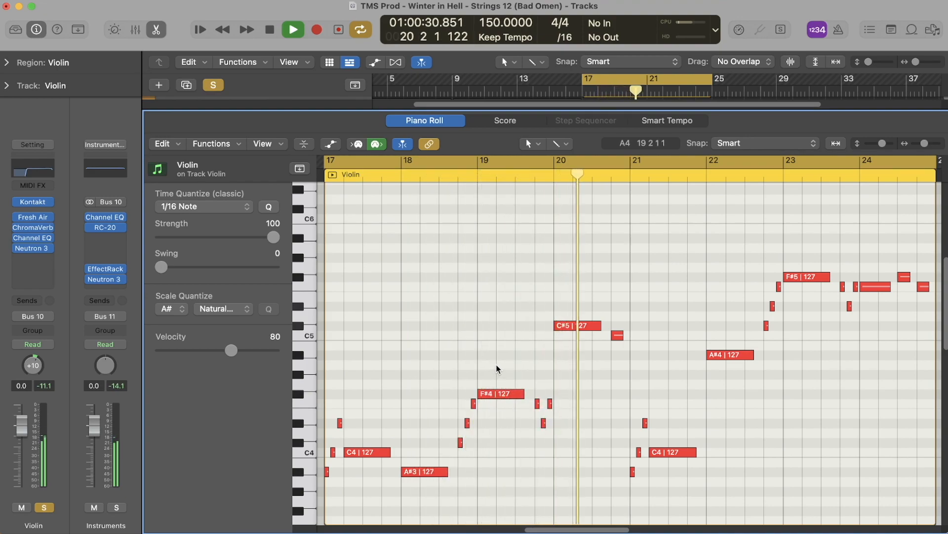
scroll(562, 383, right, 5)
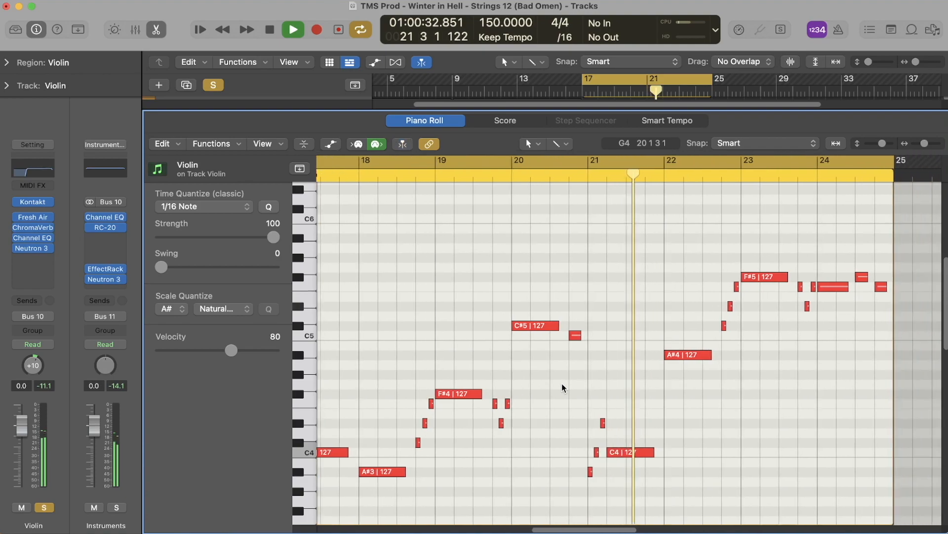
scroll(562, 383, left, 5)
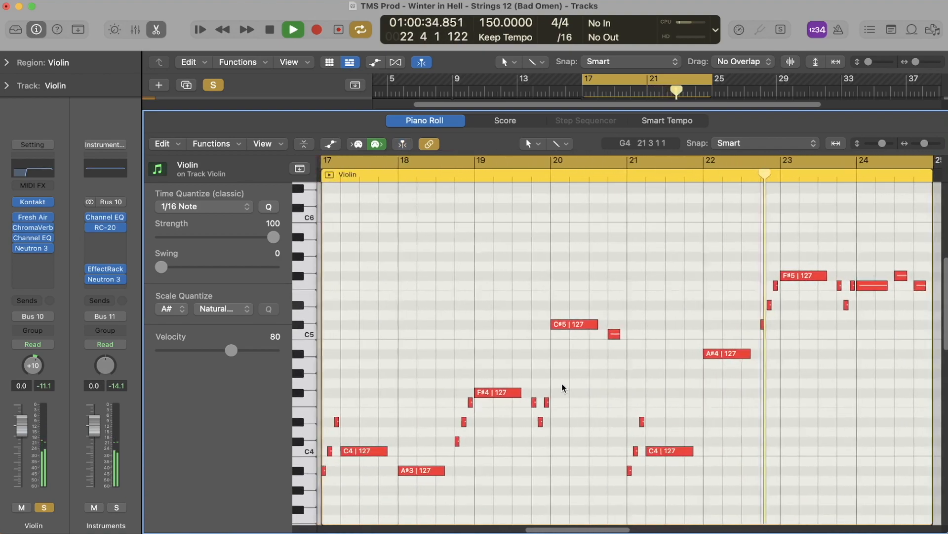
scroll(562, 383, right, 1)
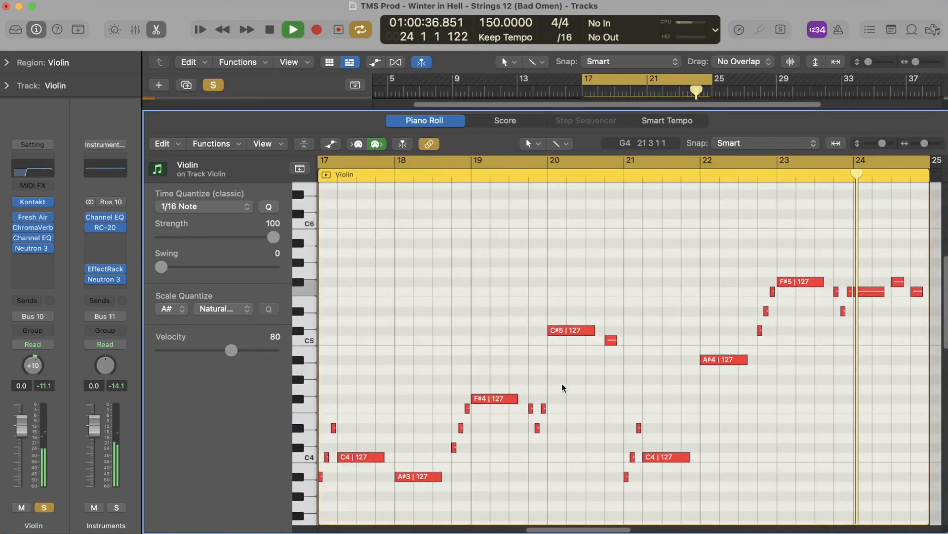
key(space)
key(e)
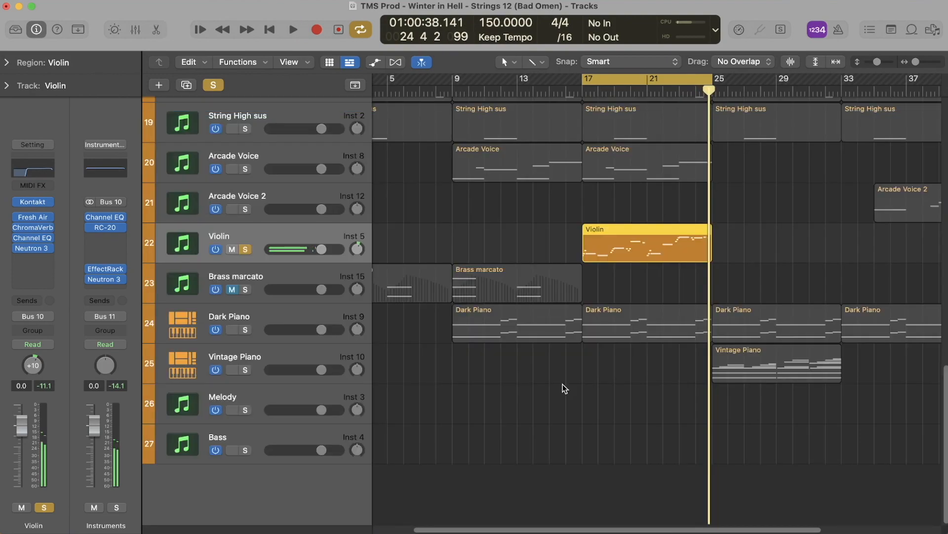
Inspect the Spitfire Solo Violin patch in the Violin track's Kontakt instrument, and close it.
click(33, 201)
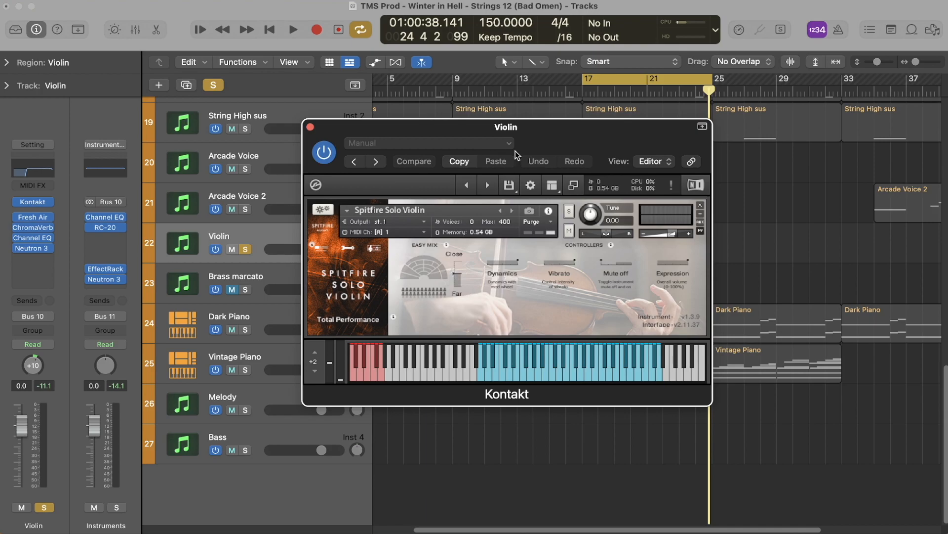
drag(550, 142, 489, 180)
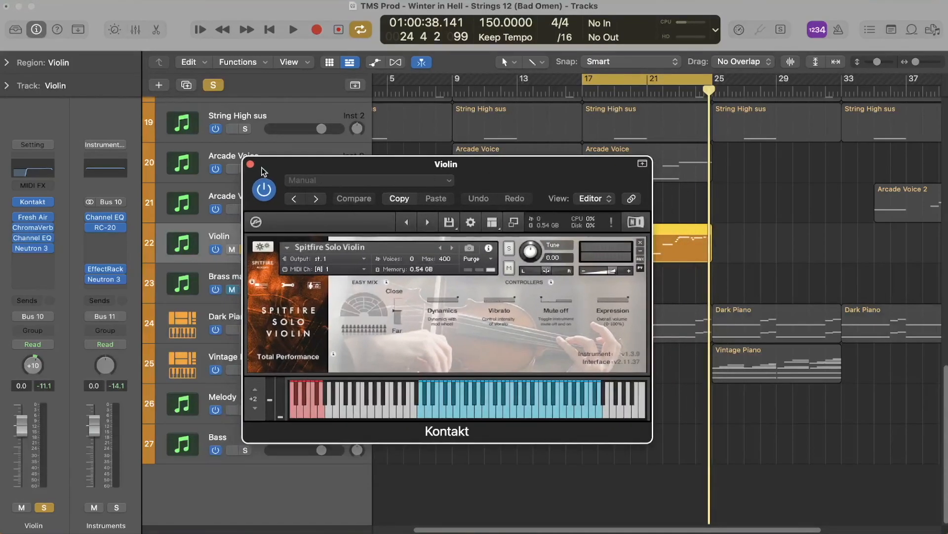
click(250, 165)
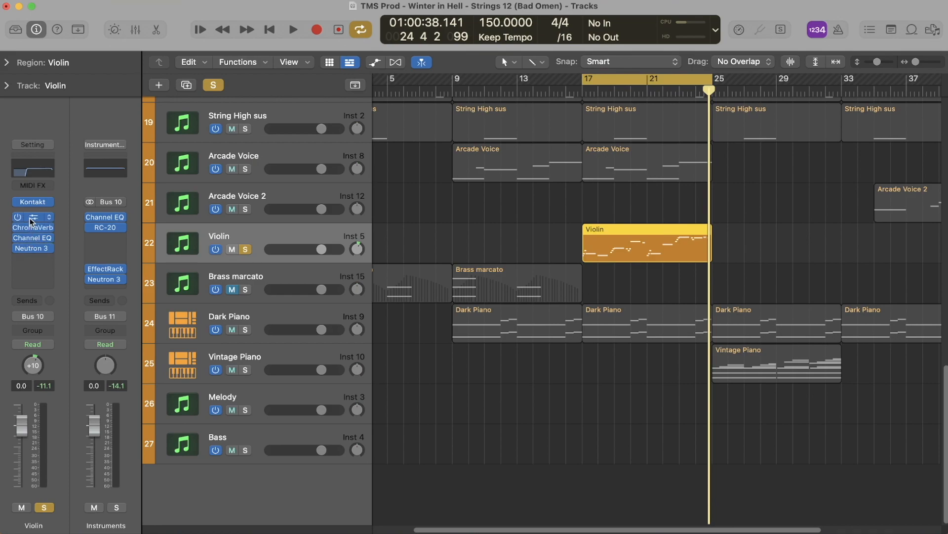
Inspect the Fresh Air settings and the ChromaVerb damping EQ on the Violin track, closing each plug-in.
click(30, 220)
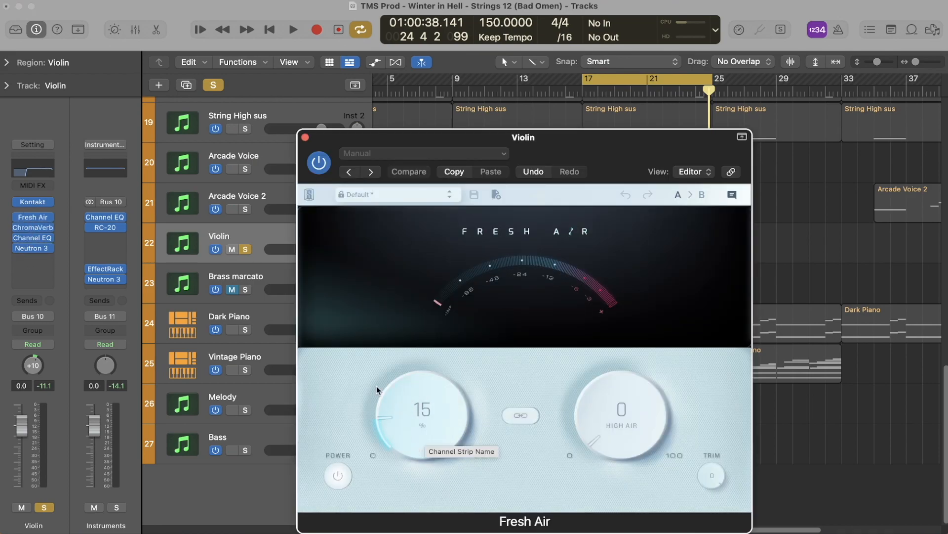
click(305, 137)
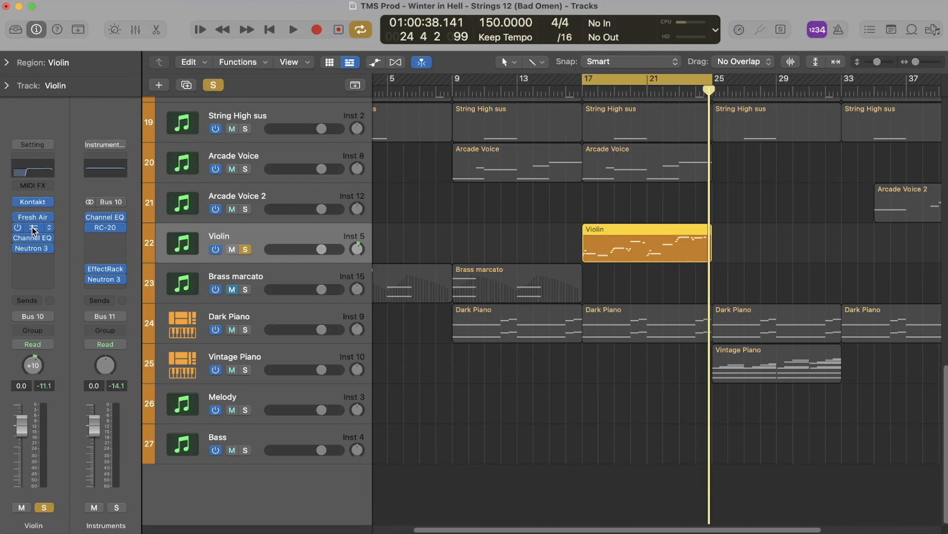
click(33, 228)
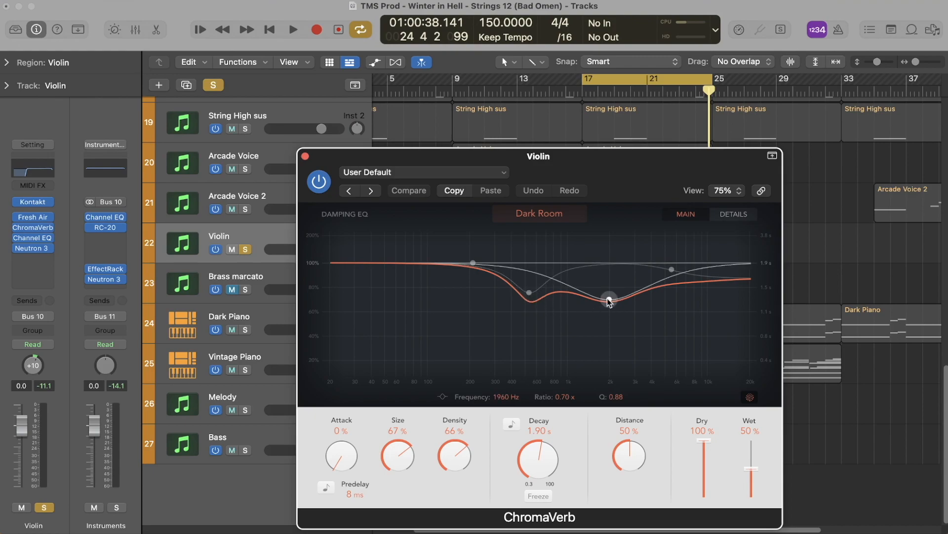
click(305, 156)
Inspect the Violin track's Channel EQ, close it, and open the track's Neutron 3 Equalizer.
click(35, 241)
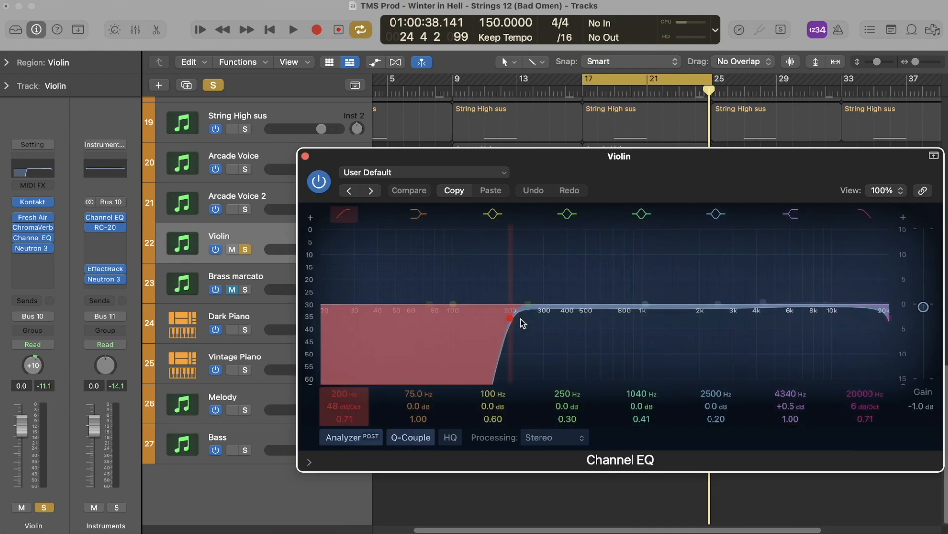
click(306, 156)
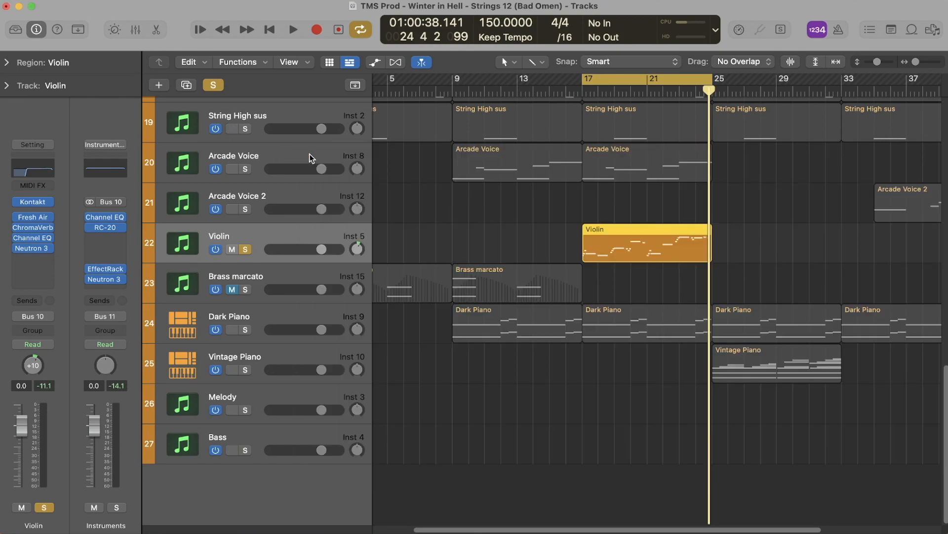
click(33, 248)
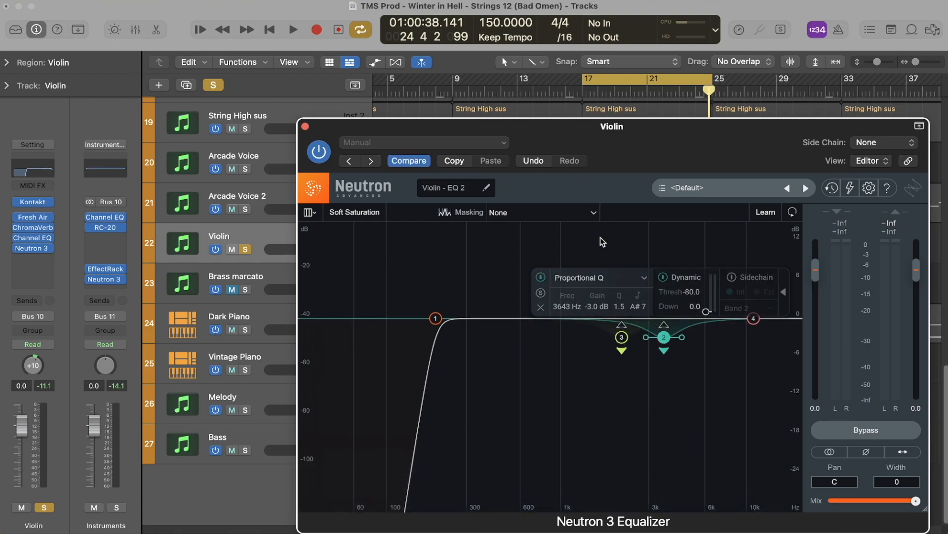
Play the violin while soloing Neutron 3 Equalizer bands 3 and 2, stop playback, and close the plug-in.
key(space)
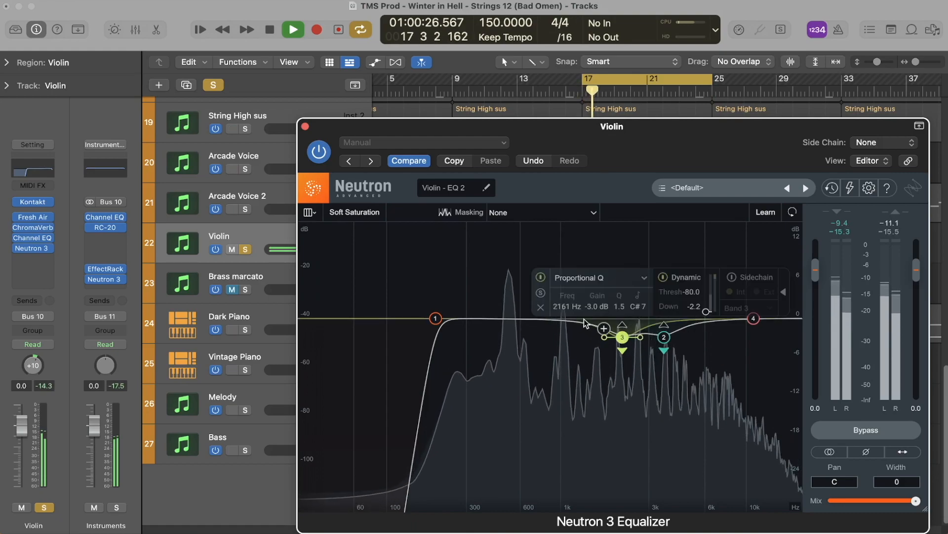
click(540, 292)
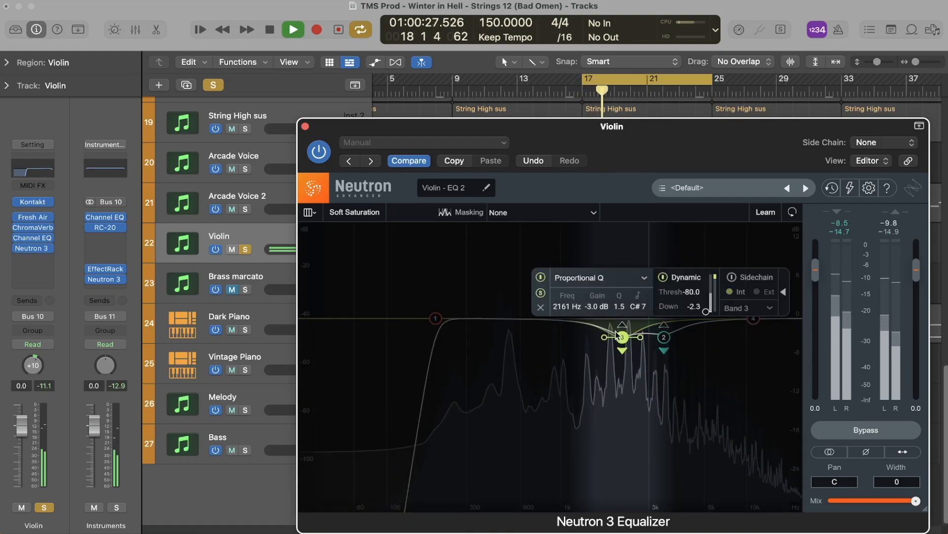
click(664, 338)
click(541, 293)
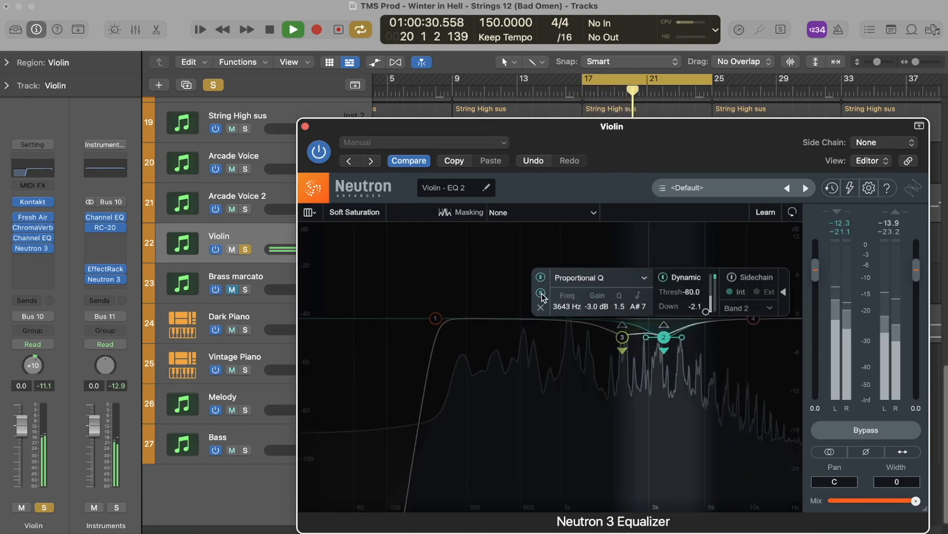
click(542, 295)
key(space)
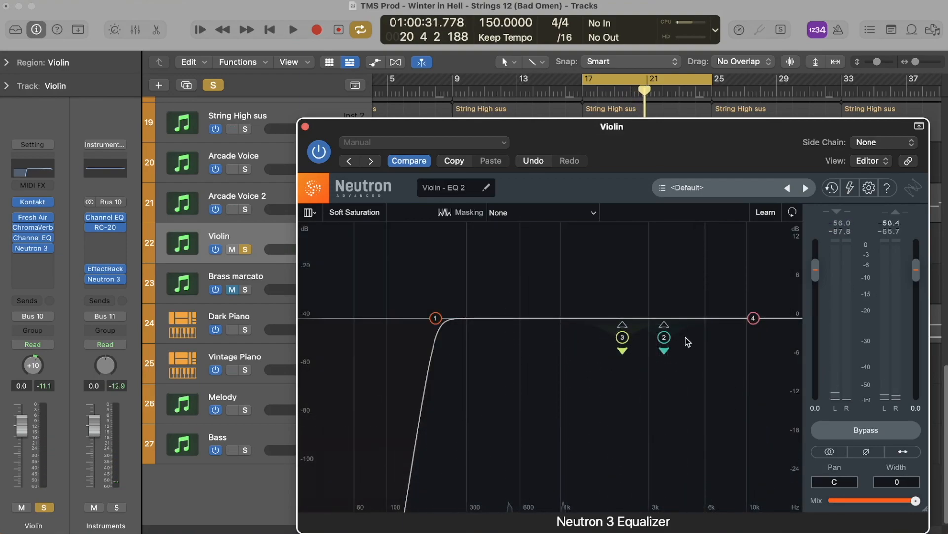
click(305, 126)
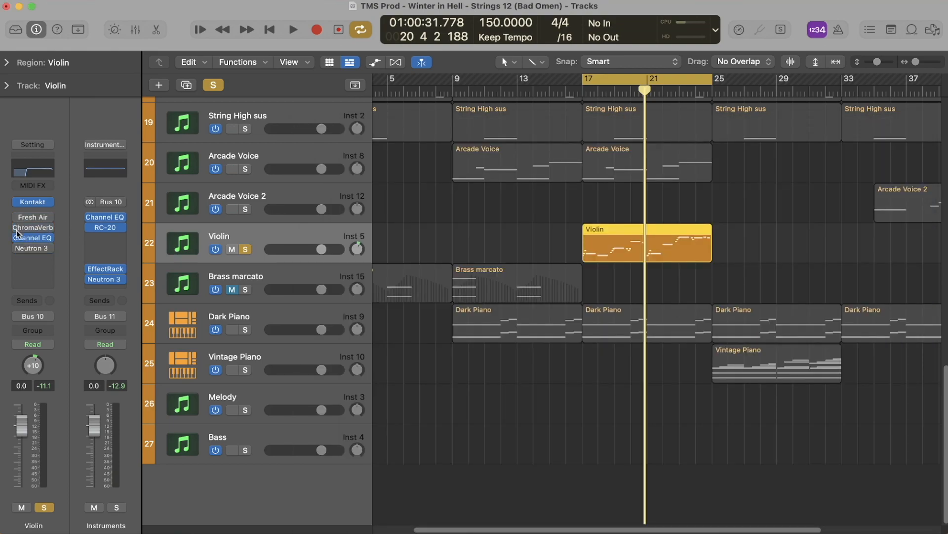
Bypass the Violin track's effects, play the dry melody while following its notes in the Piano Roll, and stop.
key(shift+space)
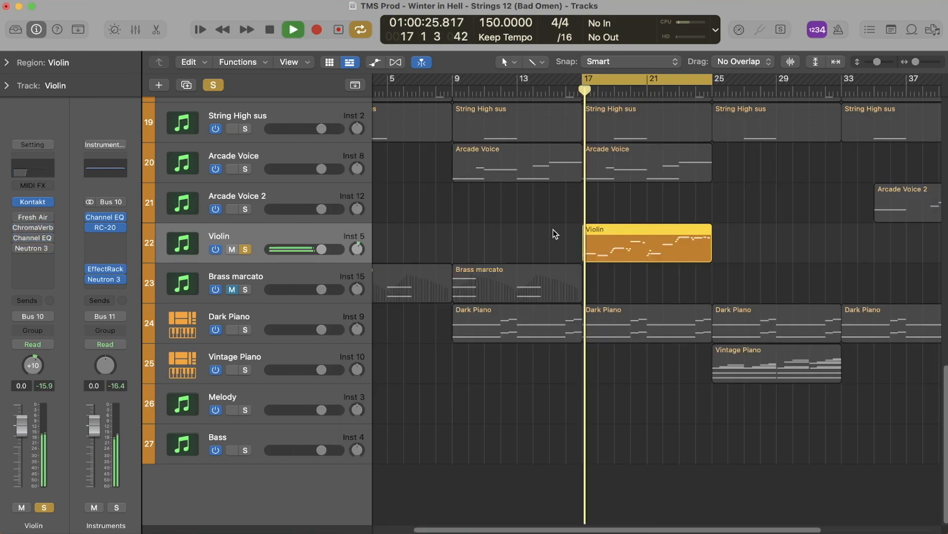
double_click(597, 242)
scroll(579, 345, down, 3)
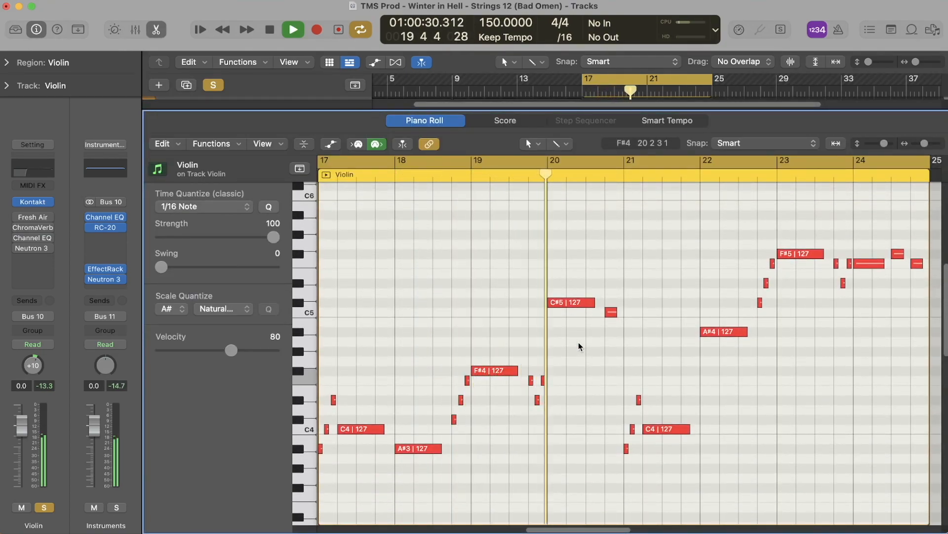
key(space)
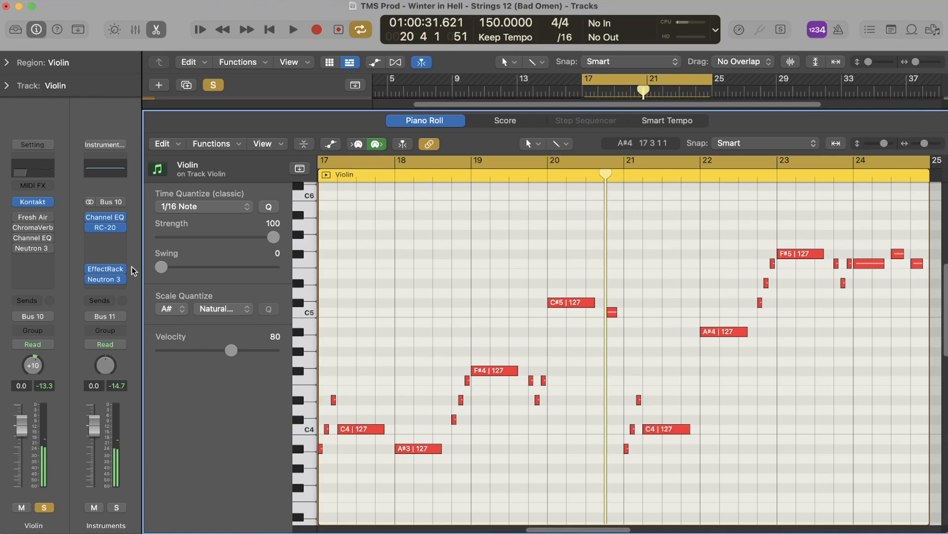
Re-enable the Violin track's effects, replay the melody for comparison, stop playback, and close the Piano Roll.
scroll(464, 287, left, 2)
scroll(463, 287, right, 2)
scroll(464, 286, left, 1)
key(space)
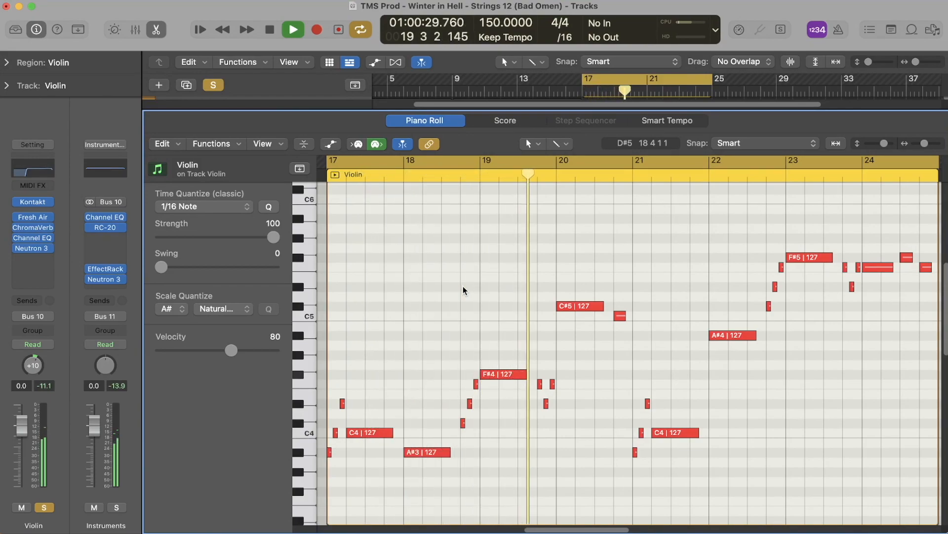
key(space)
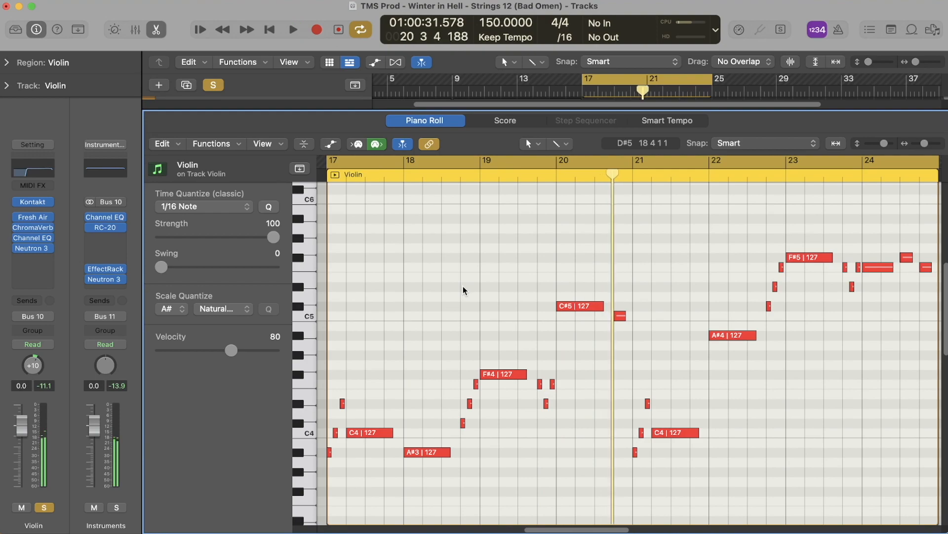
key(e)
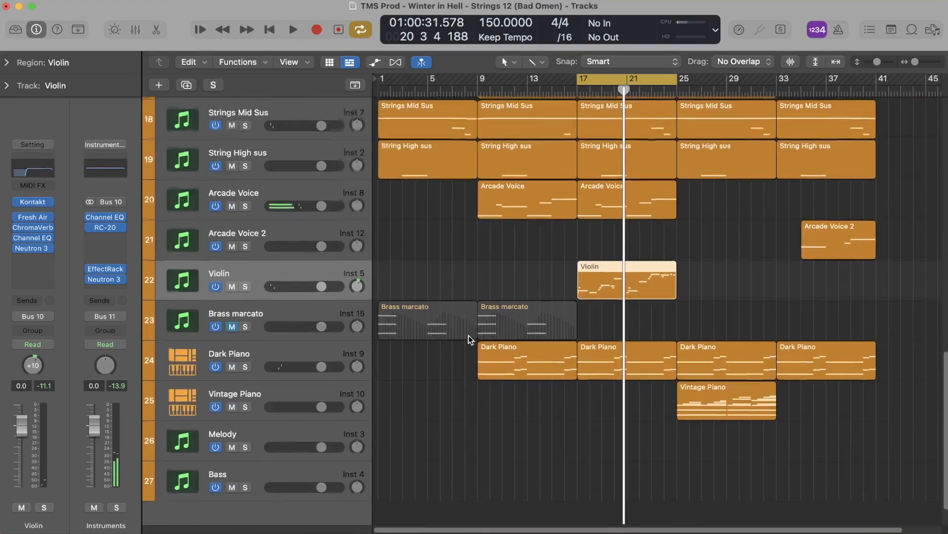
Play bars 17 to 25 with the Violin unsoloed to hear it with the other instruments.
scroll(469, 335, up, 3)
key(space)
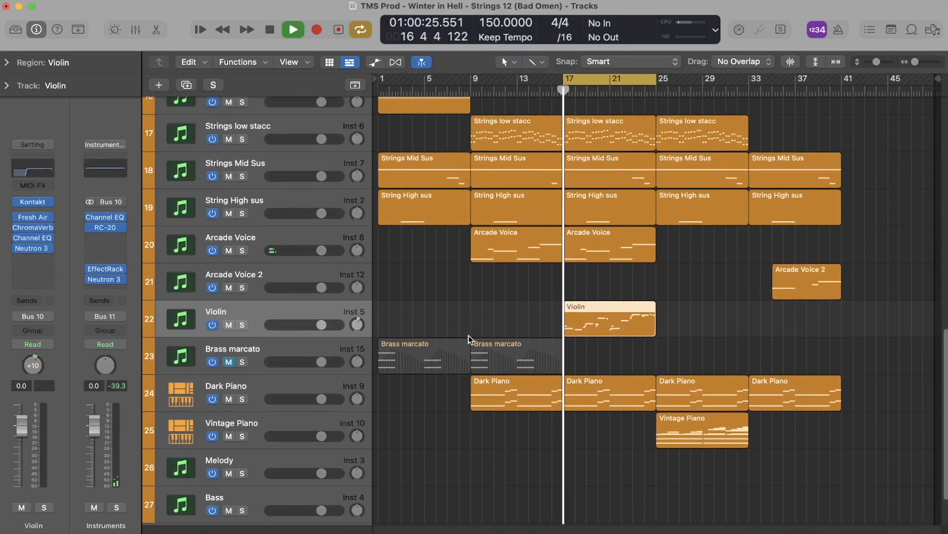
click(476, 340)
click(594, 355)
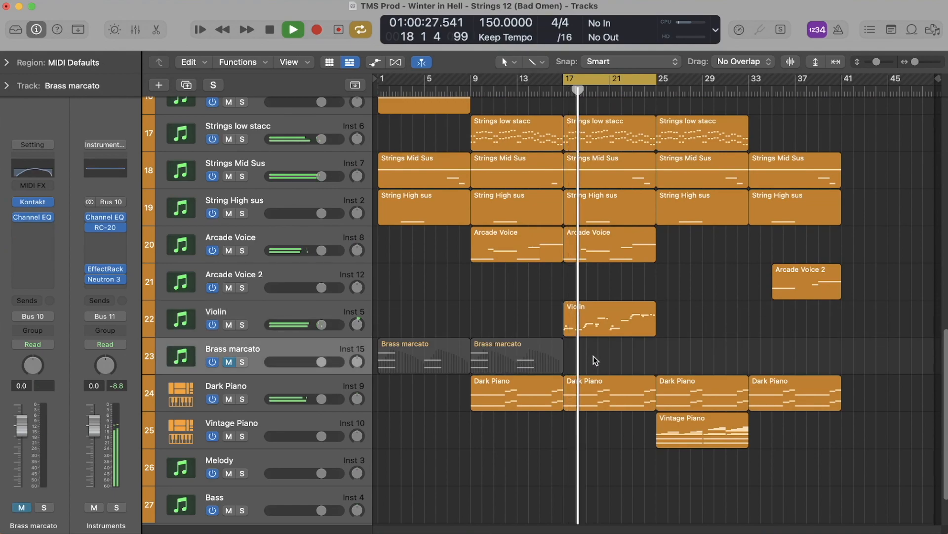
ctrl+alt+click(594, 357)
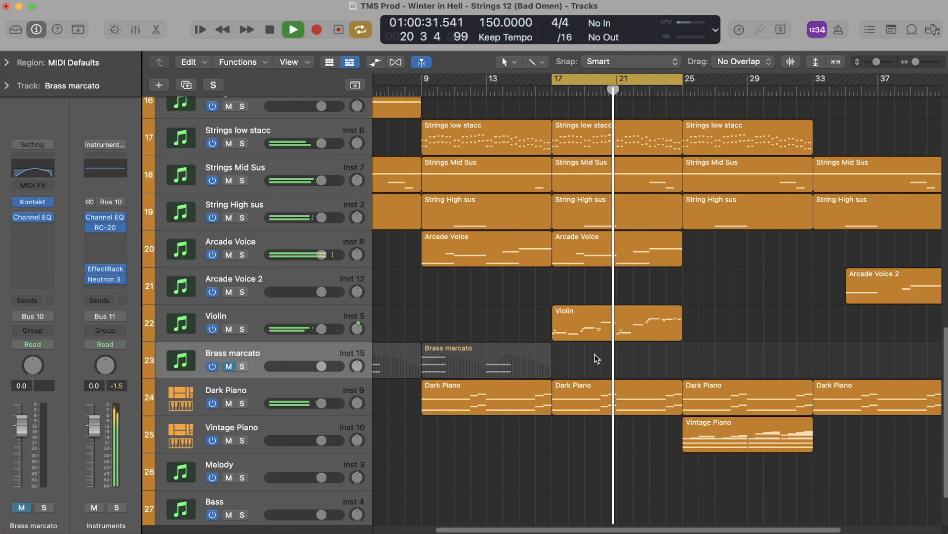
scroll(601, 360, down, 2)
scroll(602, 360, up, 3)
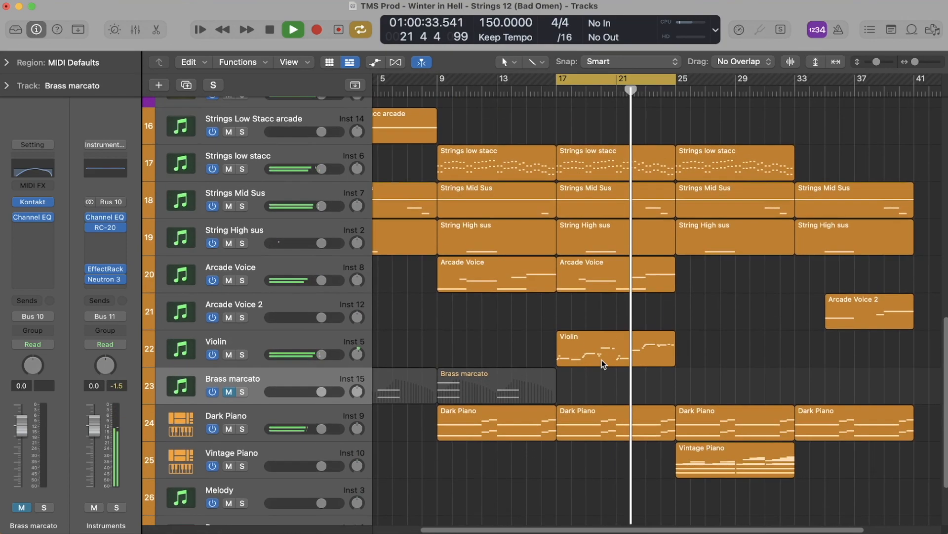
scroll(601, 360, down, 2)
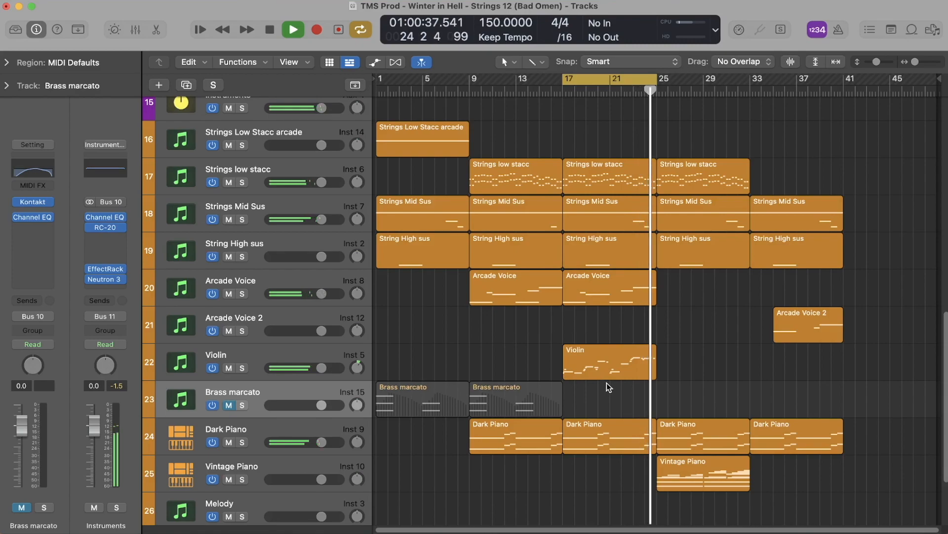
Stop playback and move the cycle range to bars 25 to 33.
key(c)
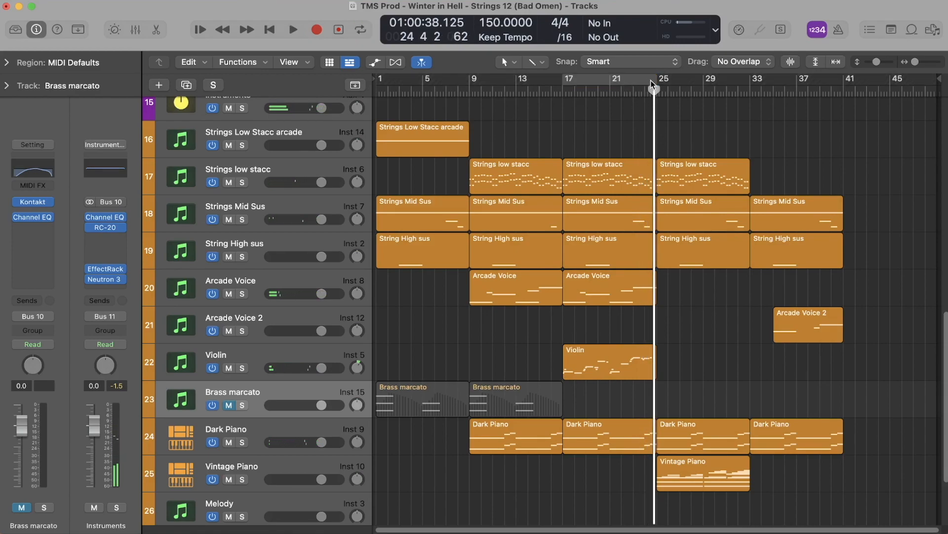
drag(588, 80, 681, 80)
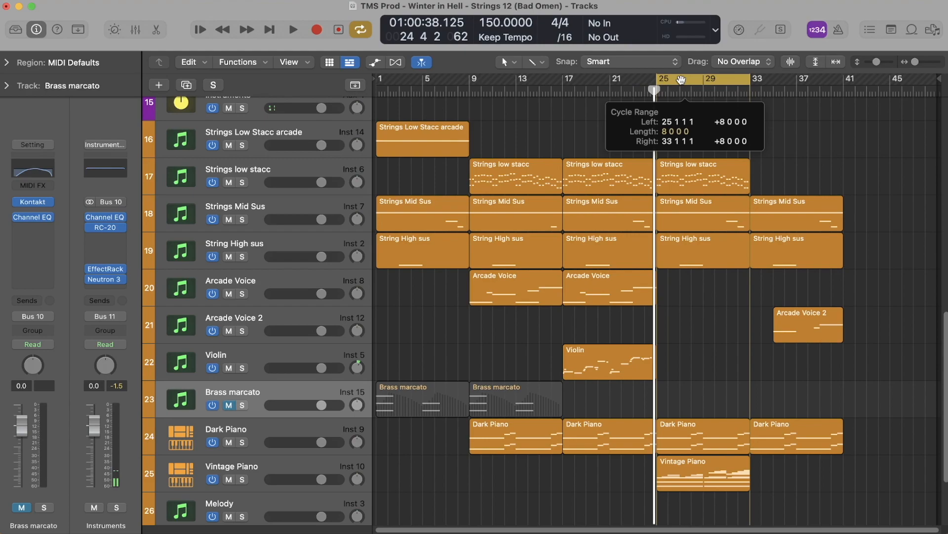
scroll(680, 209, down, 2)
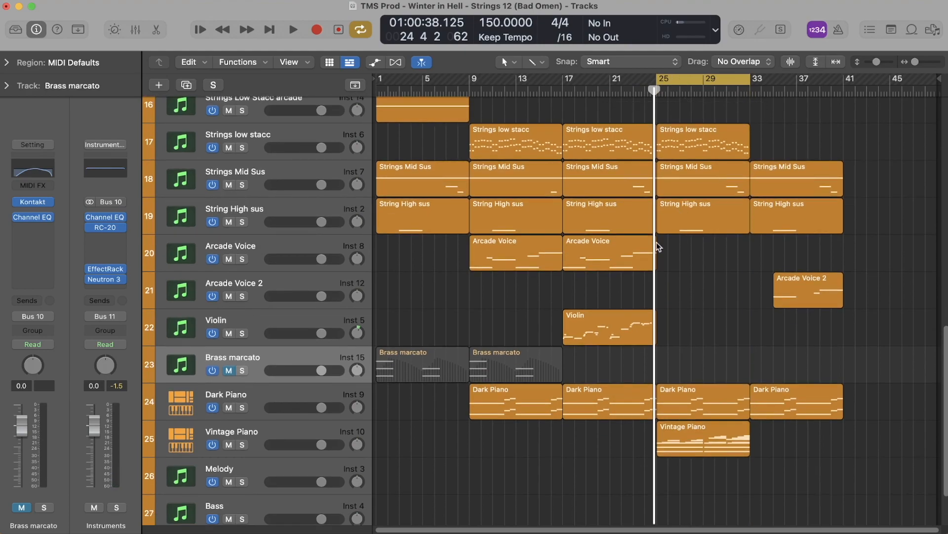
Open the Vintage Piano region at bar 25 in the Piano Roll, examine its notes, and close the editor.
double_click(698, 437)
scroll(638, 423, up, 5)
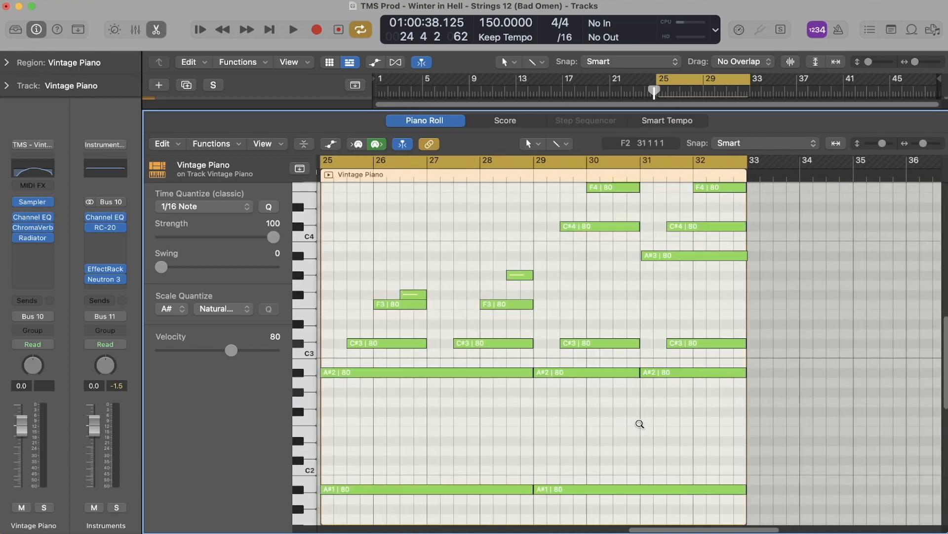
scroll(639, 425, down, 3)
scroll(639, 426, up, 5)
scroll(639, 426, down, 1)
key(e)
Solo the Vintage Piano track, play it while following its notes in the Piano Roll, stop, and close the editor.
key(s)
key(space)
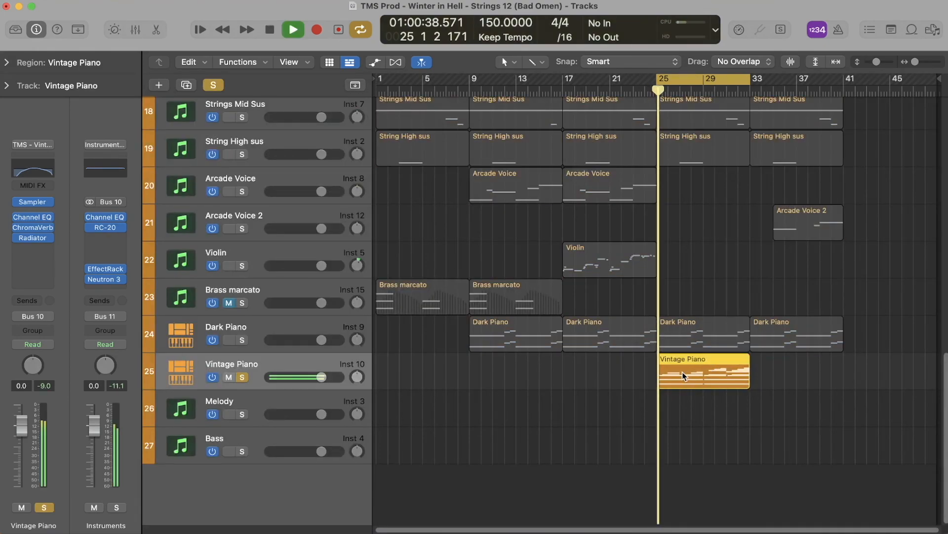
double_click(682, 372)
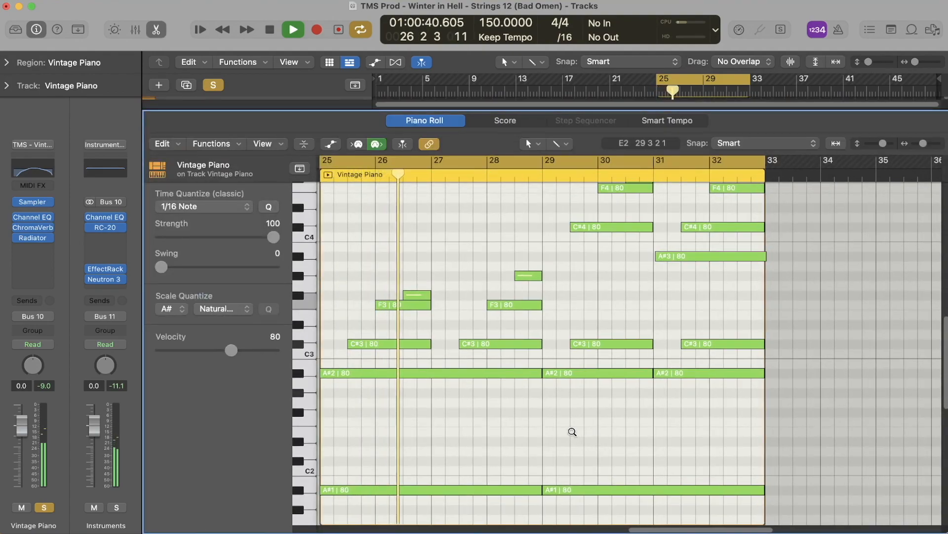
scroll(572, 433, up, 2)
scroll(572, 435, up, 3)
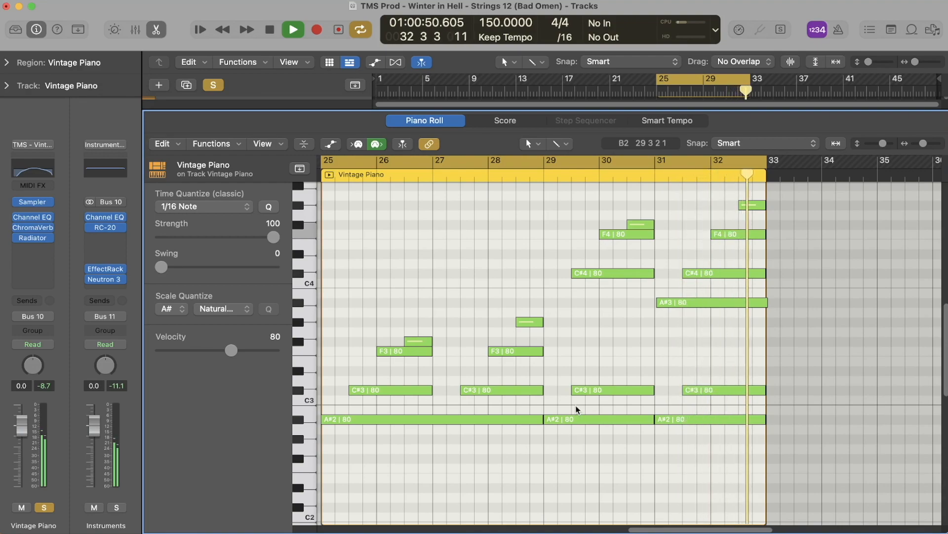
scroll(576, 408, down, 5)
scroll(576, 407, down, 3)
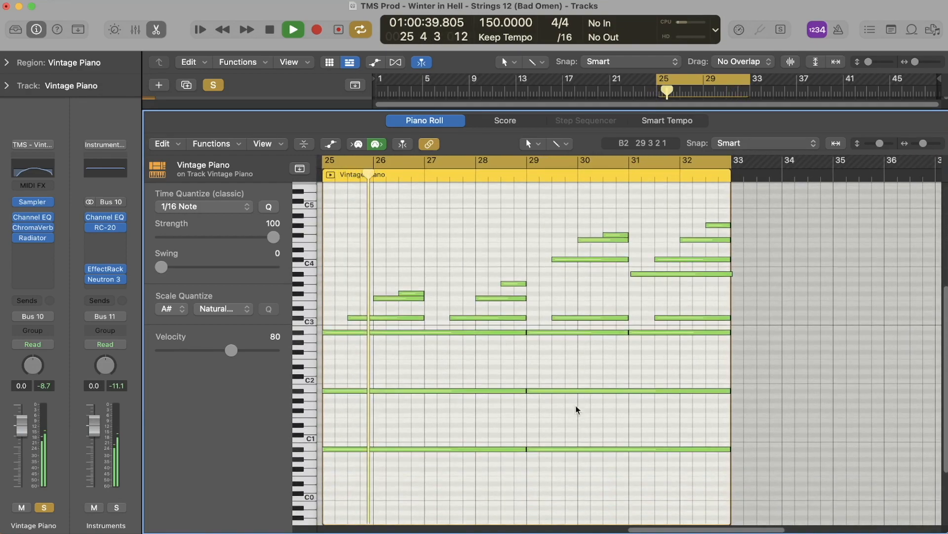
key(space)
key(e)
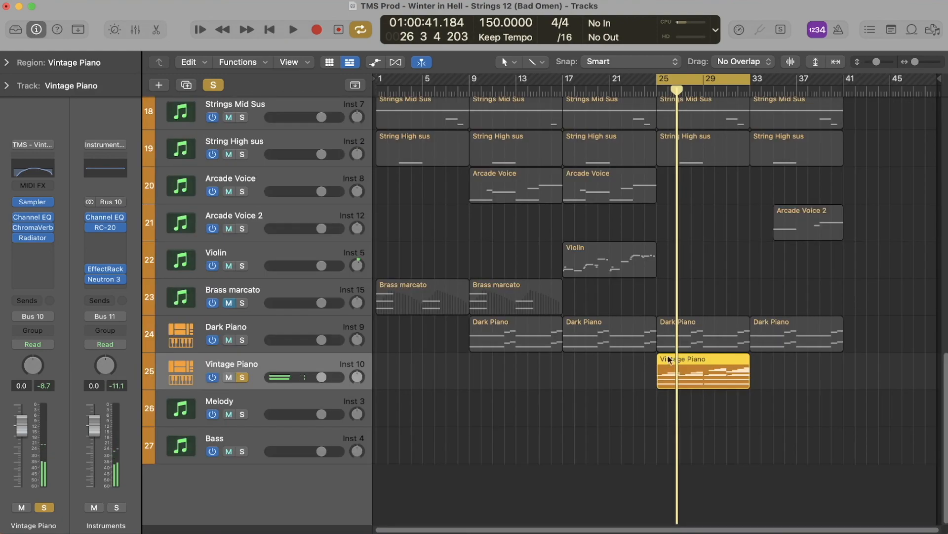
Unsolo the Vintage Piano, play bars 25 to 33 with the full arrangement, and stop playback.
key(s)
scroll(683, 334, up, 3)
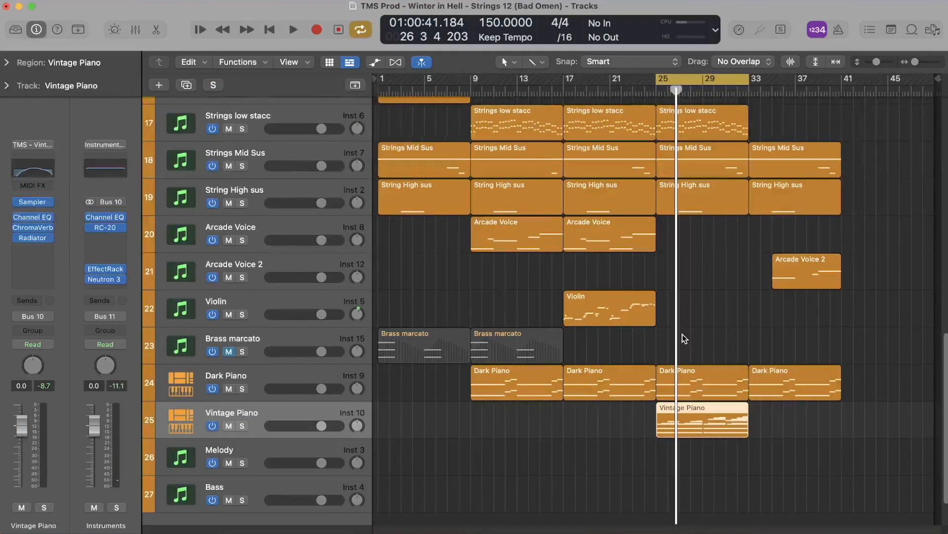
key(space)
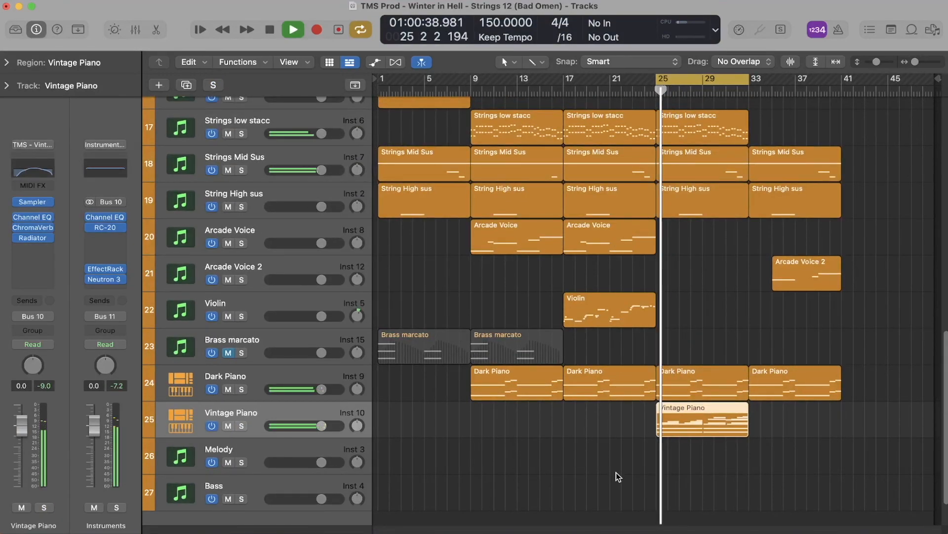
click(624, 455)
scroll(624, 457, up, 2)
scroll(624, 457, down, 1)
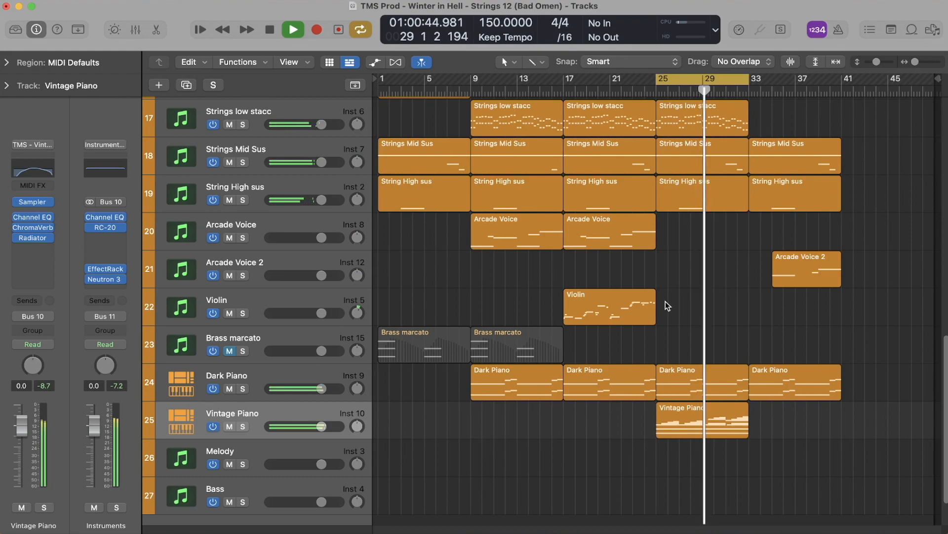
scroll(670, 323, up, 3)
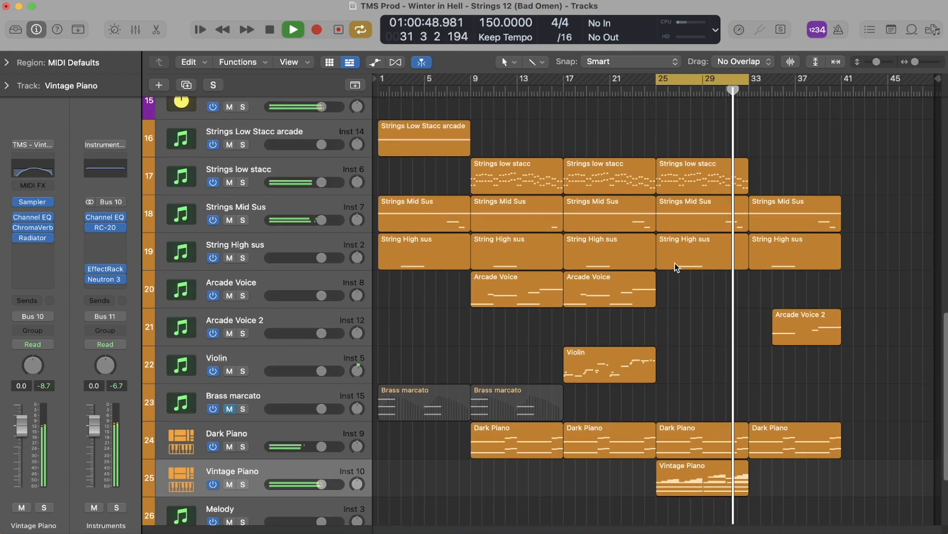
key(space)
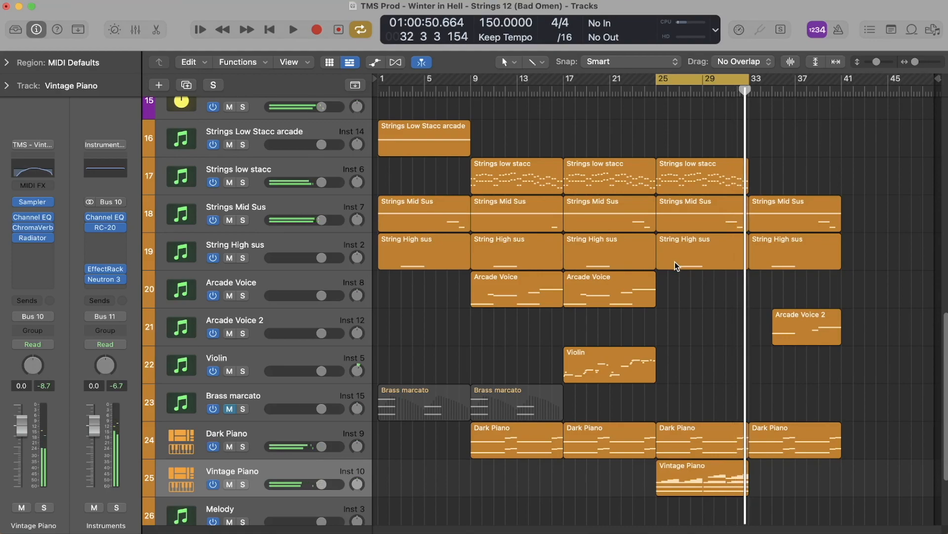
Solo the Vintage Piano and play it while examining its Channel EQ curve, stop playback, and close the EQ.
click(674, 469)
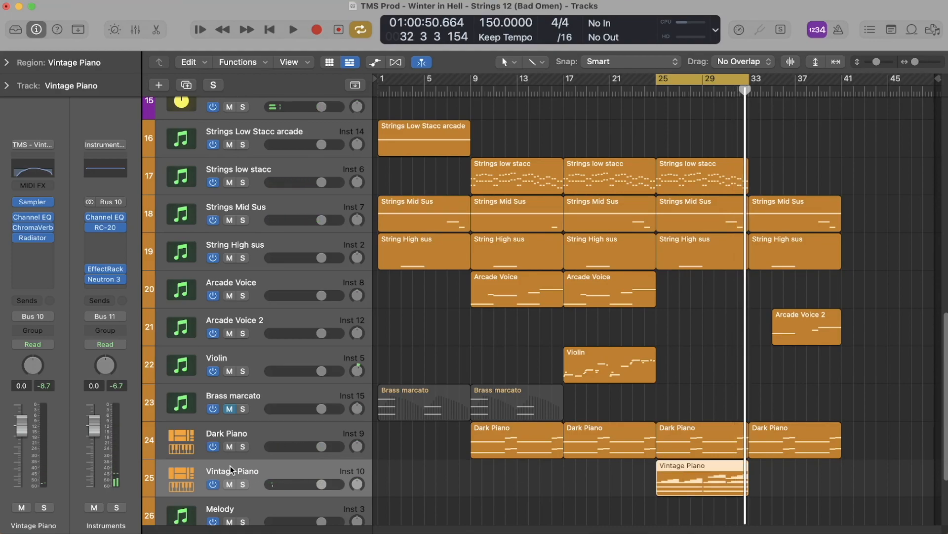
click(24, 217)
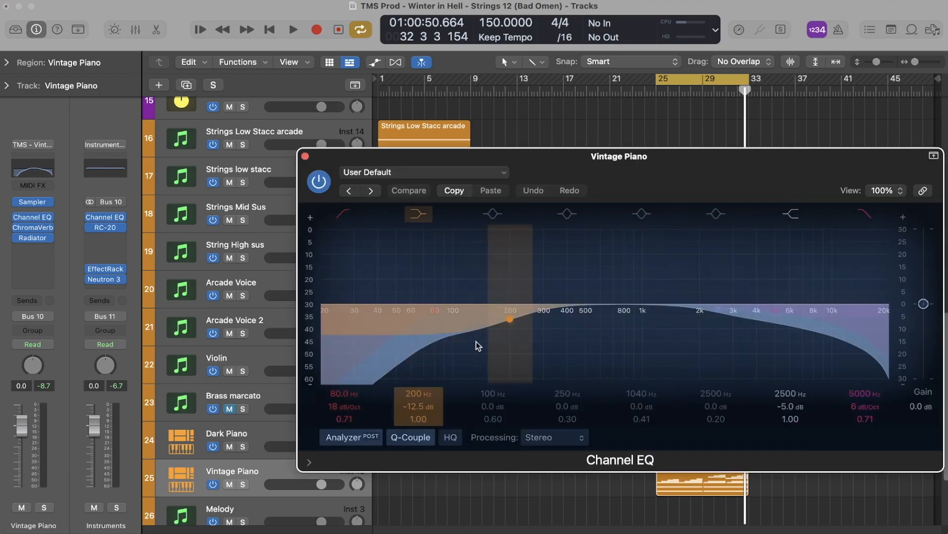
key(s)
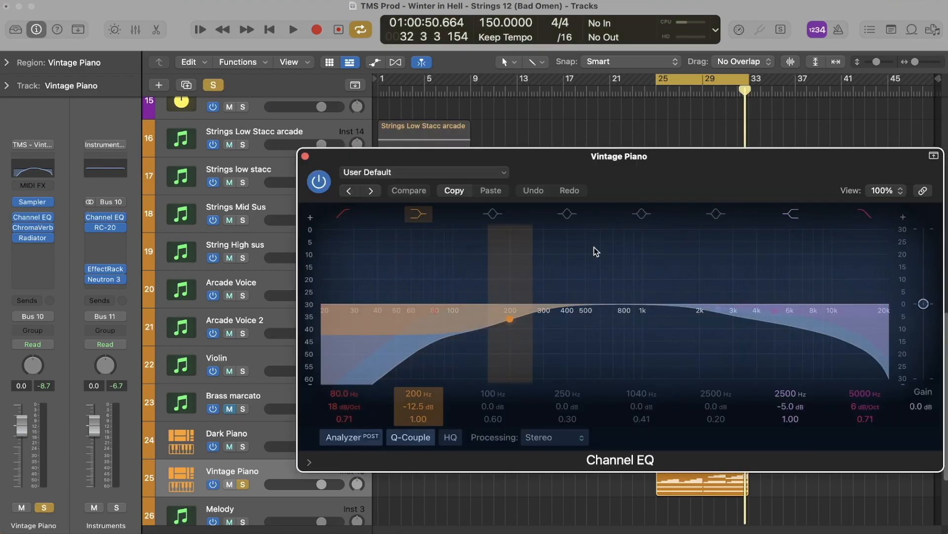
key(space)
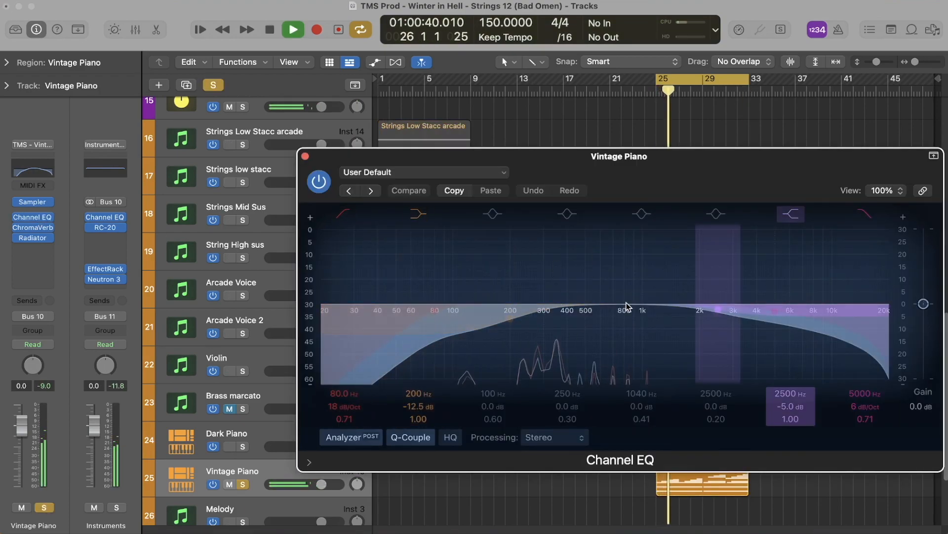
key(space)
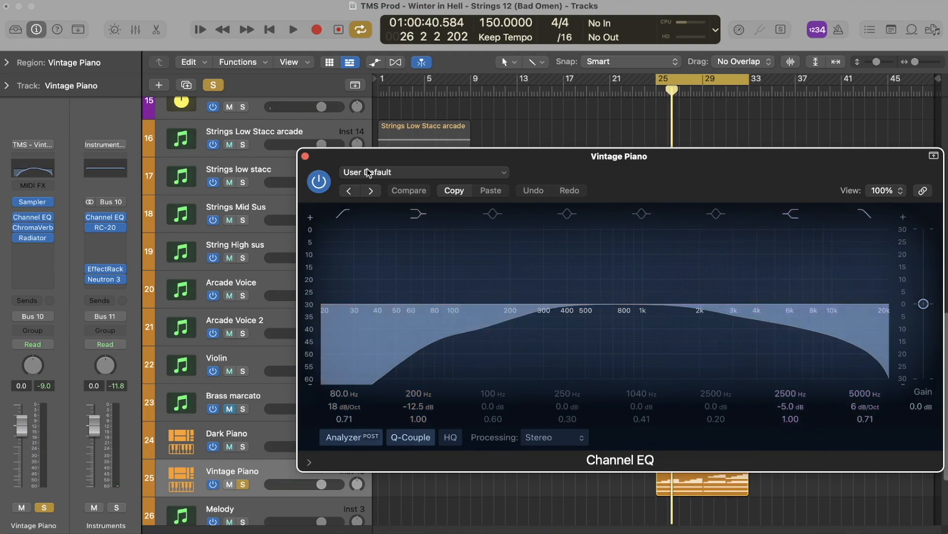
click(305, 156)
Examine the ChromaVerb and Radiator settings on the Vintage Piano track, closing each plug-in after viewing it.
click(32, 226)
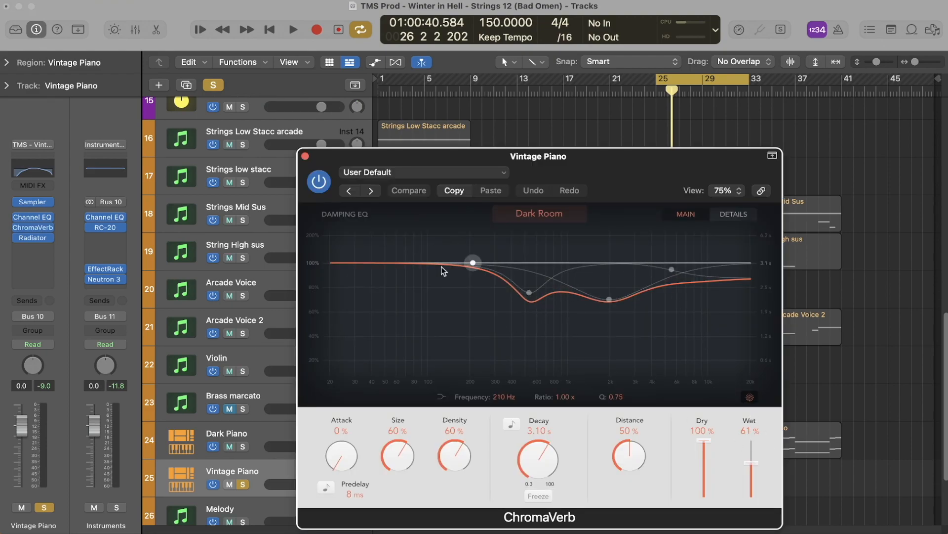
click(306, 156)
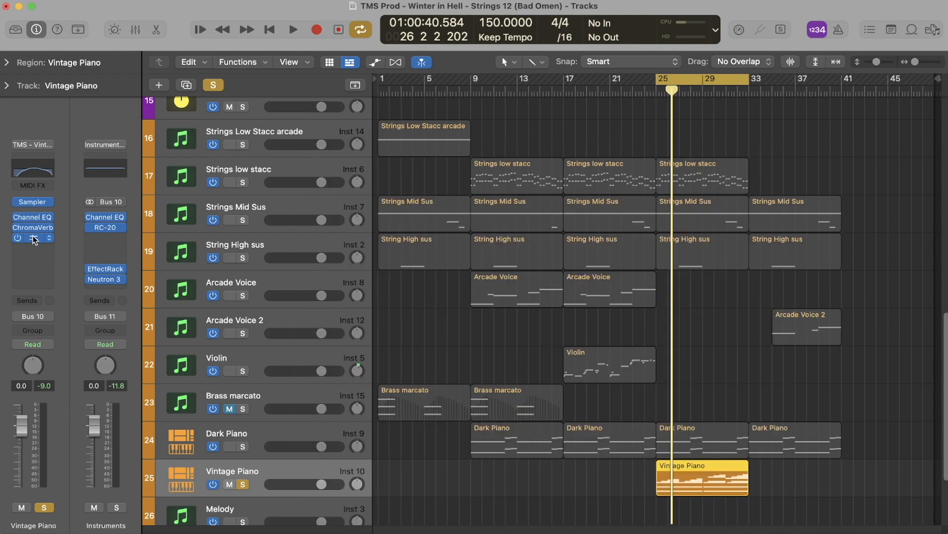
drag(524, 156, 471, 111)
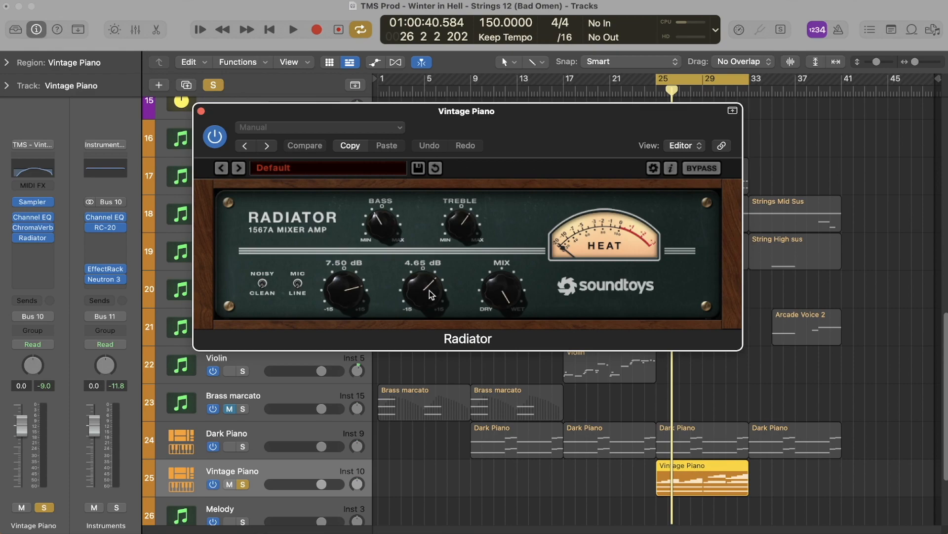
click(201, 111)
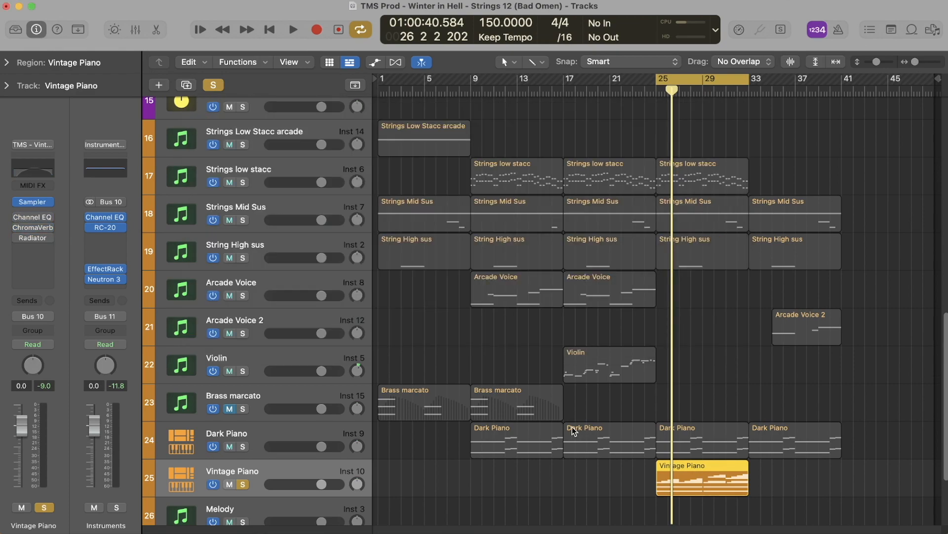
Play the soloed Vintage Piano with its Channel EQ, ChromaVerb and Radiator bypassed, and stop playback.
key(space)
scroll(664, 494, up, 1)
scroll(663, 492, up, 8)
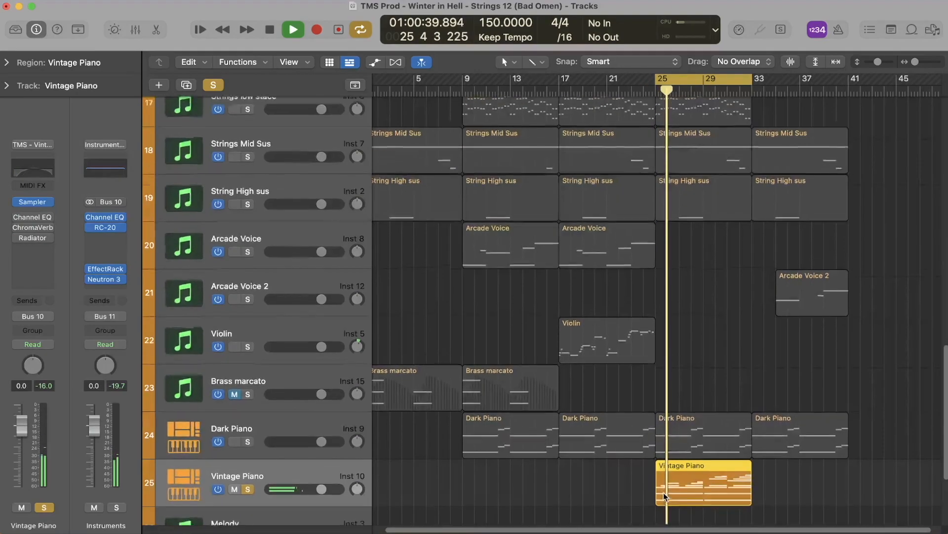
scroll(580, 419, down, 3)
scroll(585, 429, down, 2)
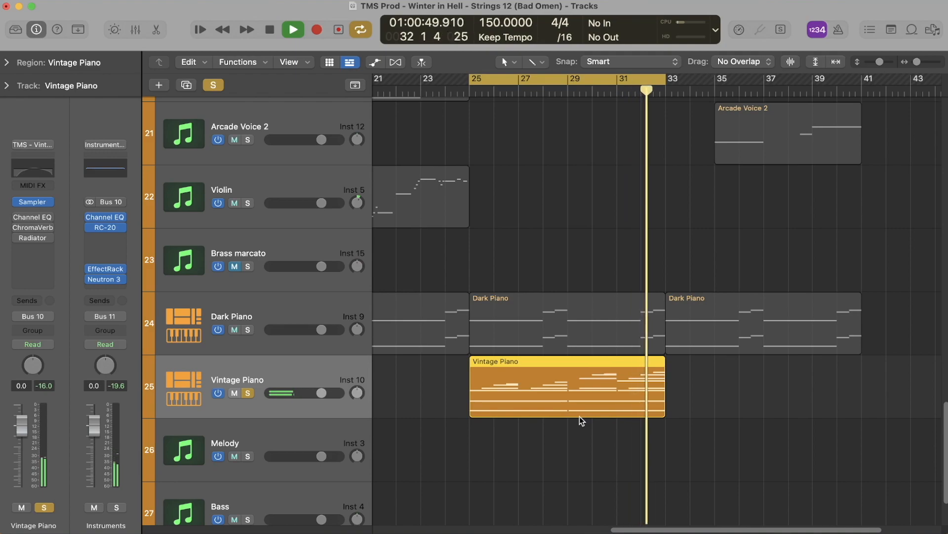
key(space)
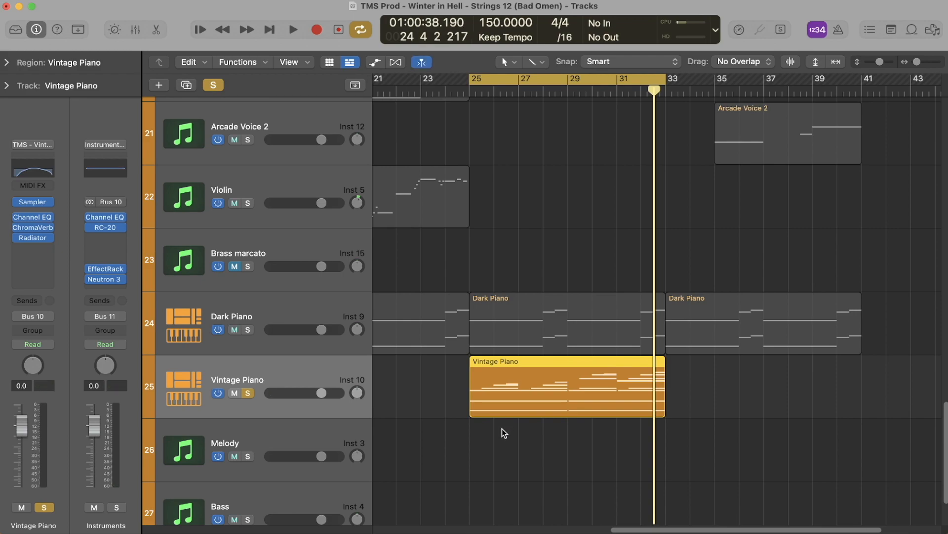
Play the soloed Vintage Piano with its effects enabled, stop playback, and unsolo the track.
key(space)
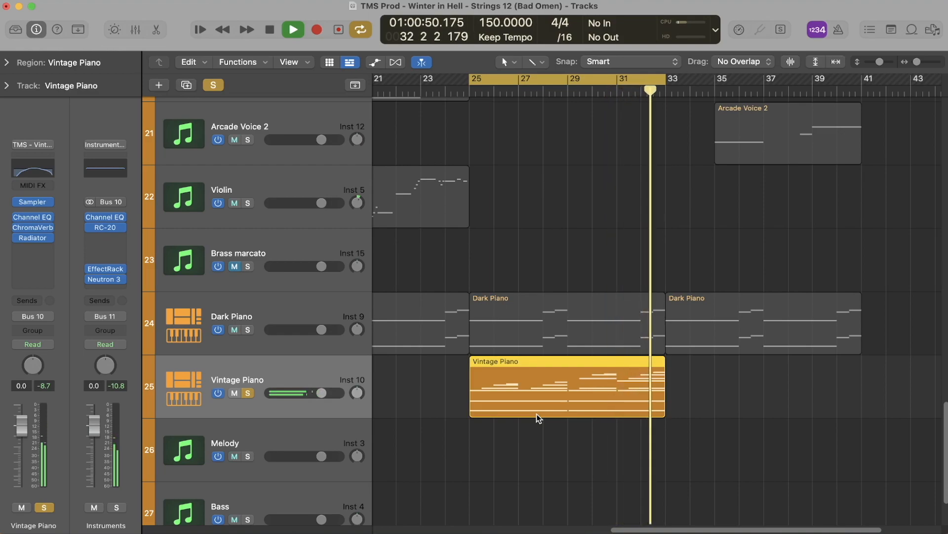
key(space)
click(248, 393)
key(super+Up)
scroll(302, 383, down, 3)
click(523, 432)
scroll(582, 446, up, 1)
scroll(582, 446, up, 1)
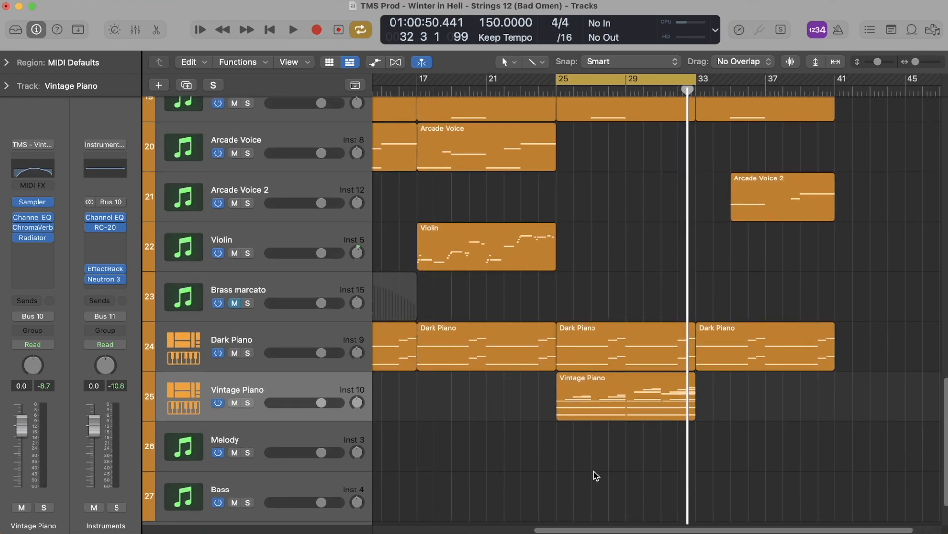
drag(593, 471, 594, 325)
drag(593, 277, 593, 428)
click(588, 311)
click(272, 337)
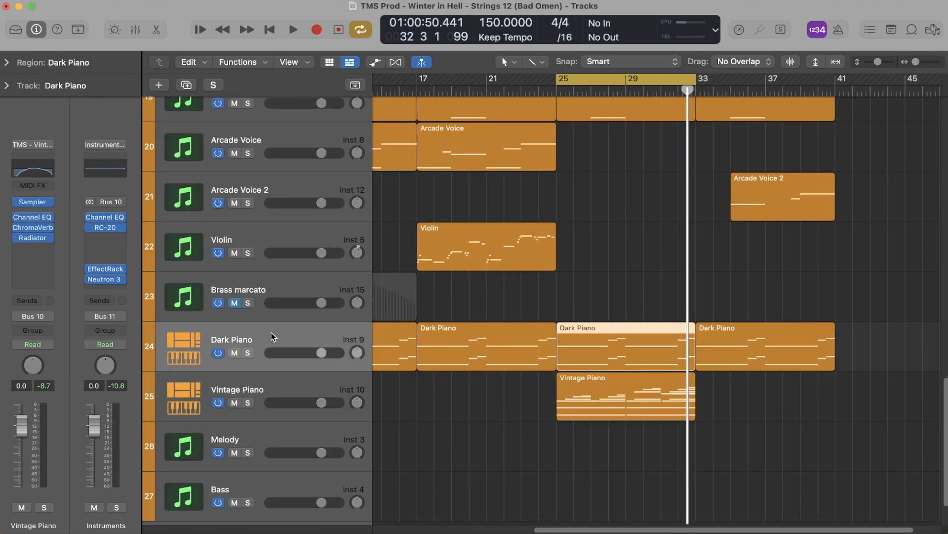
Load a stereo Kontakt 7 instrument on the Melody track.
click(260, 434)
click(33, 201)
mouse_move(74, 265)
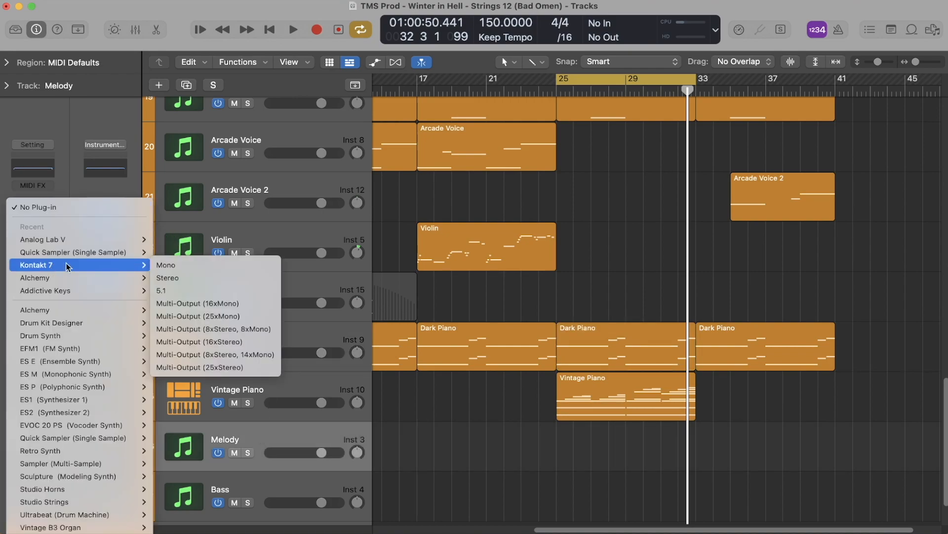
click(184, 277)
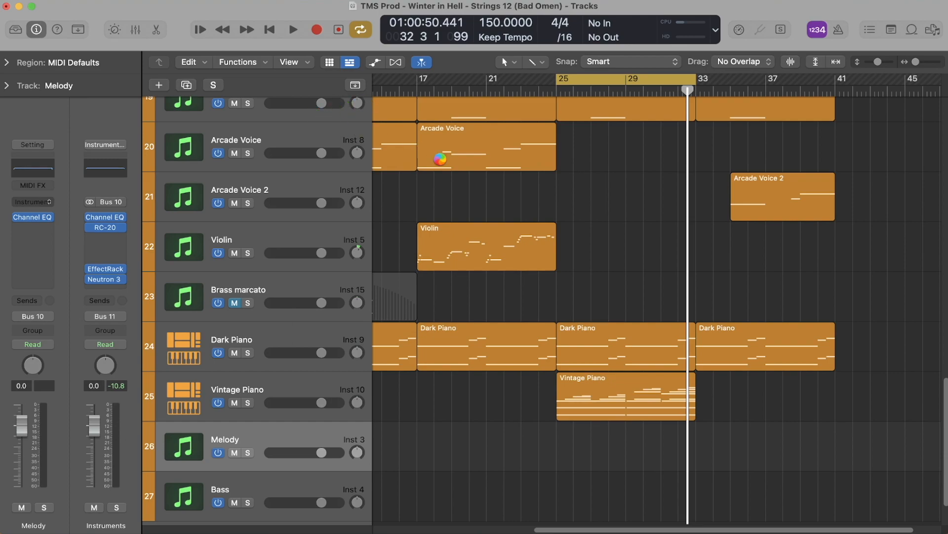
drag(579, 168, 574, 128)
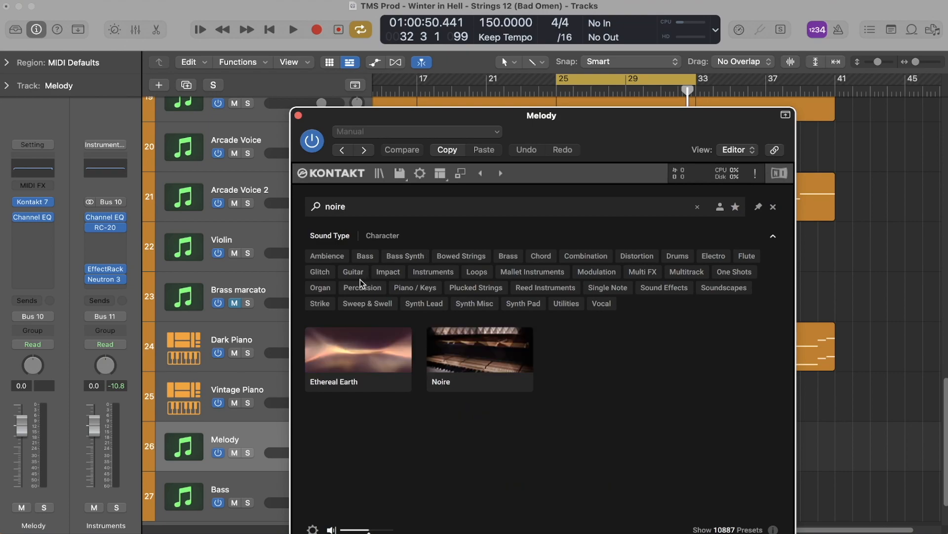
Browse the Noire library's Pure - Grand Piano bank in Kontakt, audition the Dark preset, and close the instrument.
click(484, 318)
click(716, 290)
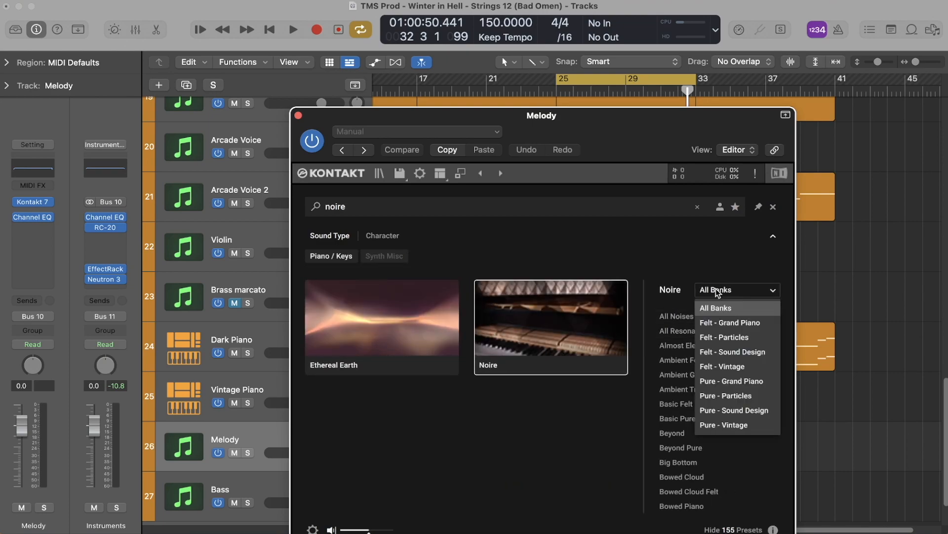
click(728, 381)
click(720, 334)
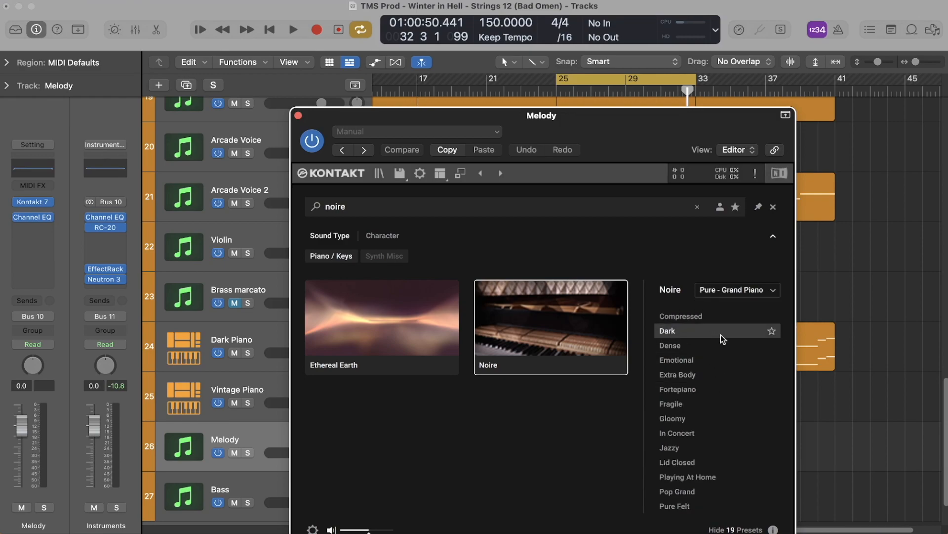
click(298, 116)
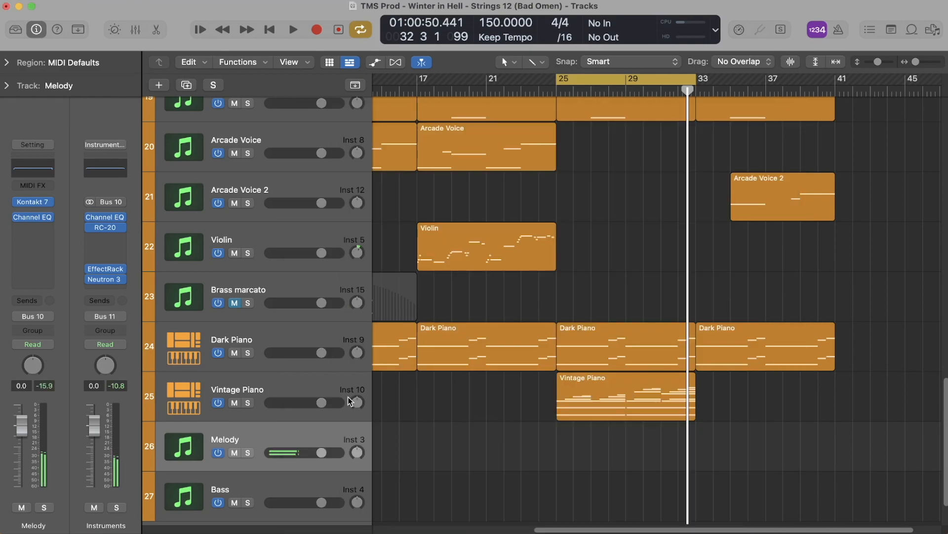
Solo the Dark Piano track, play it briefly, stop playback, and place the playhead at bar 25.
click(594, 350)
key(s)
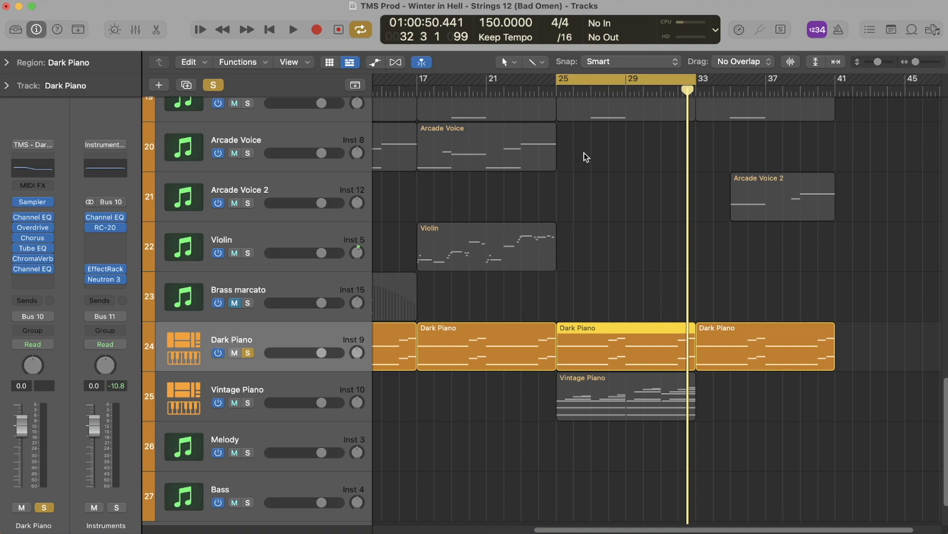
key(space)
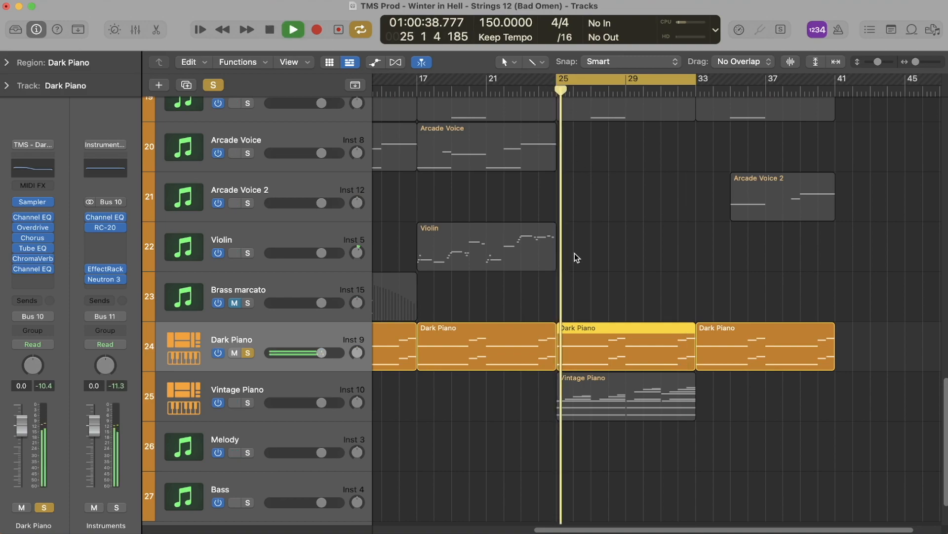
drag(560, 96, 557, 97)
click(558, 92)
click(578, 138)
Switch the solo from the Dark Piano to the Vintage Piano, and clear it to restore the full arrangement.
click(613, 431)
key(s)
click(248, 369)
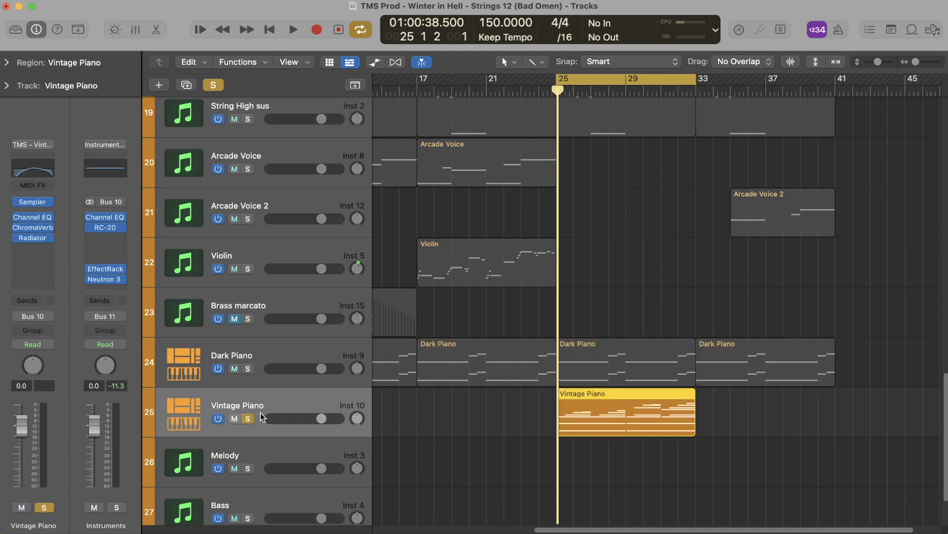
scroll(491, 410, up, 2)
scroll(490, 410, right, 5)
scroll(491, 410, left, 2)
scroll(519, 412, left, 2)
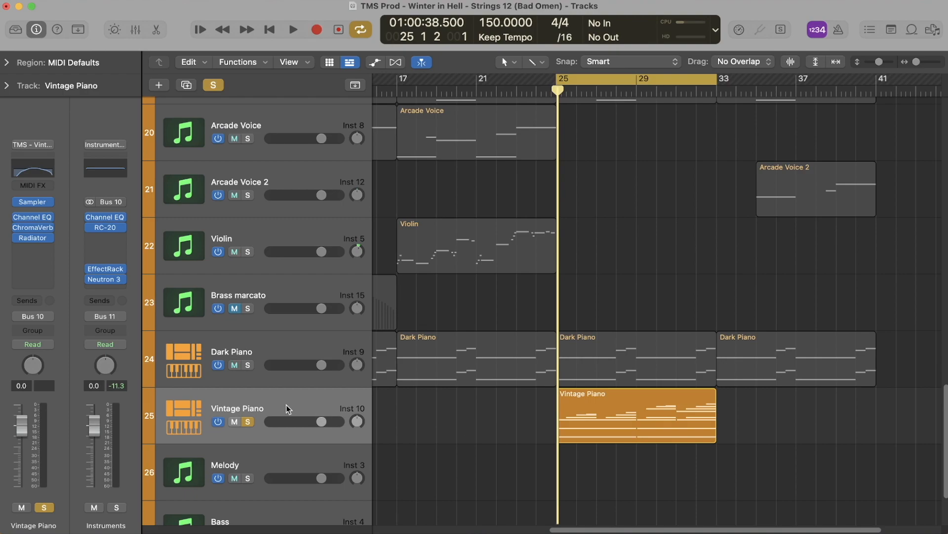
key(s)
scroll(413, 466, left, 3)
Move the cycle range to bars 33 to 41.
key(c)
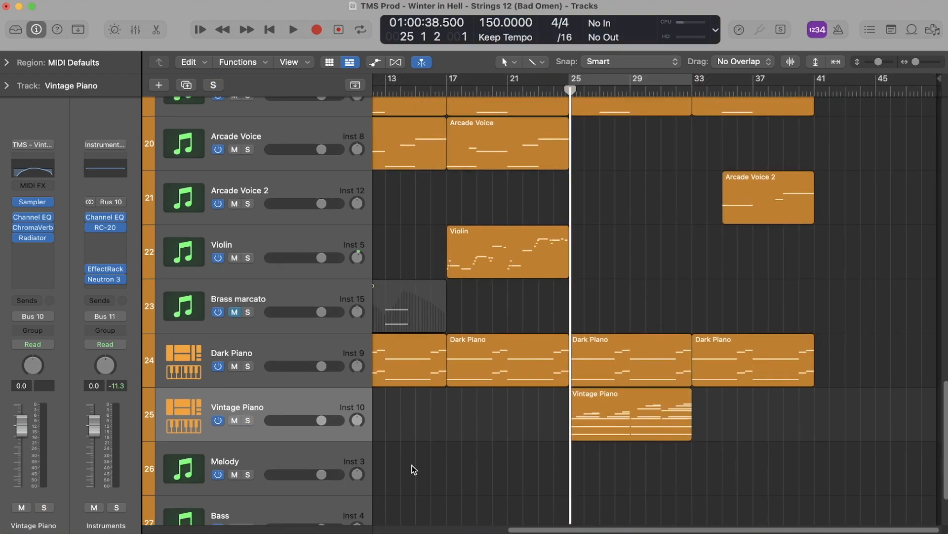
scroll(414, 469, up, 6)
scroll(758, 128, left, 3)
drag(757, 84, 844, 85)
scroll(790, 214, down, 5)
scroll(789, 213, right, 3)
scroll(790, 214, down, 1)
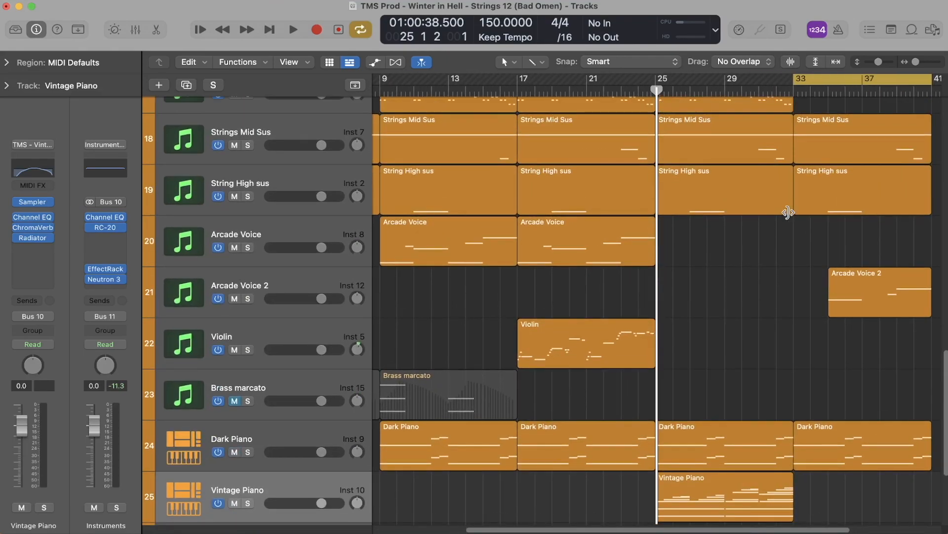
Examine the String High sus, Strings Mid Sus and Dark Piano regions in bars 33 to 41.
click(831, 196)
scroll(830, 196, up, 2)
click(808, 199)
scroll(807, 199, right, 2)
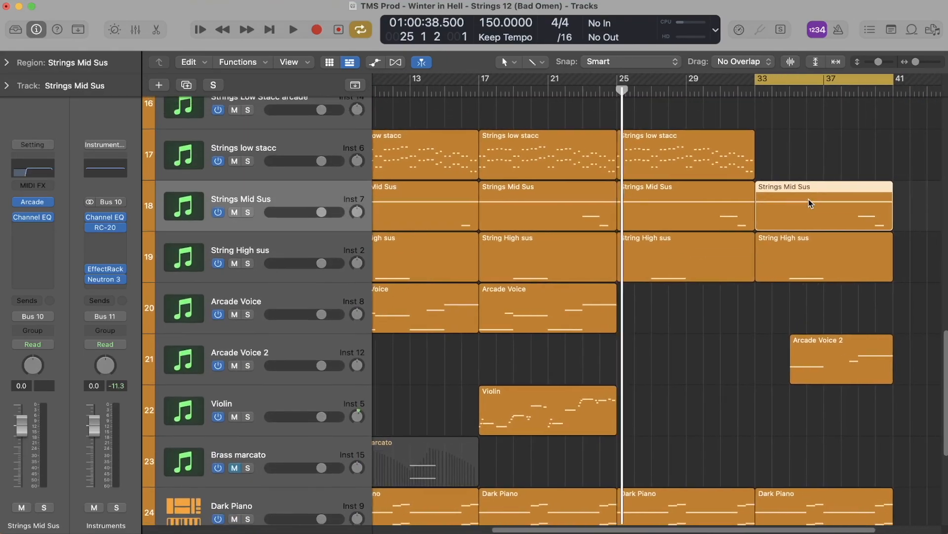
scroll(793, 182, down, 1)
click(762, 443)
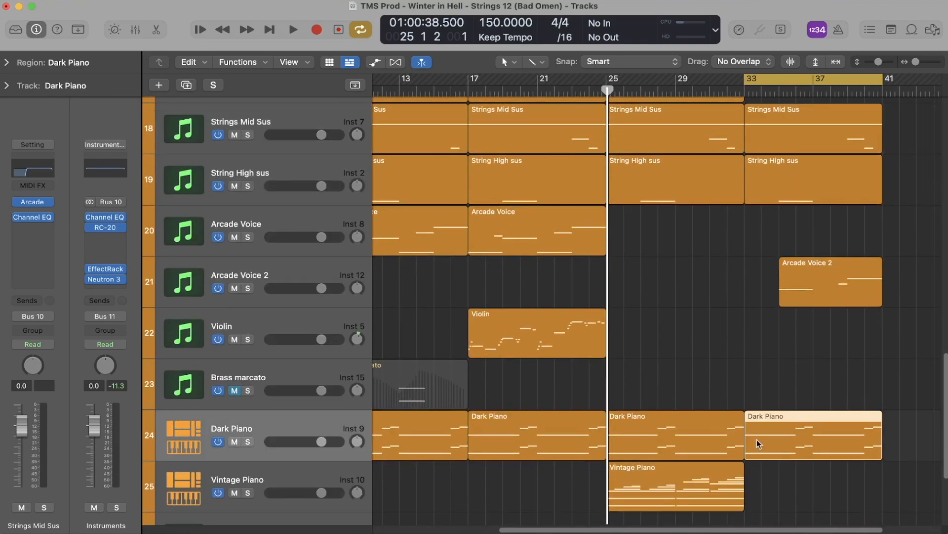
scroll(802, 423, right, 2)
Solo the Arcade Voice 2 track and start playing it in the bar 33 to 41 cycle.
click(749, 291)
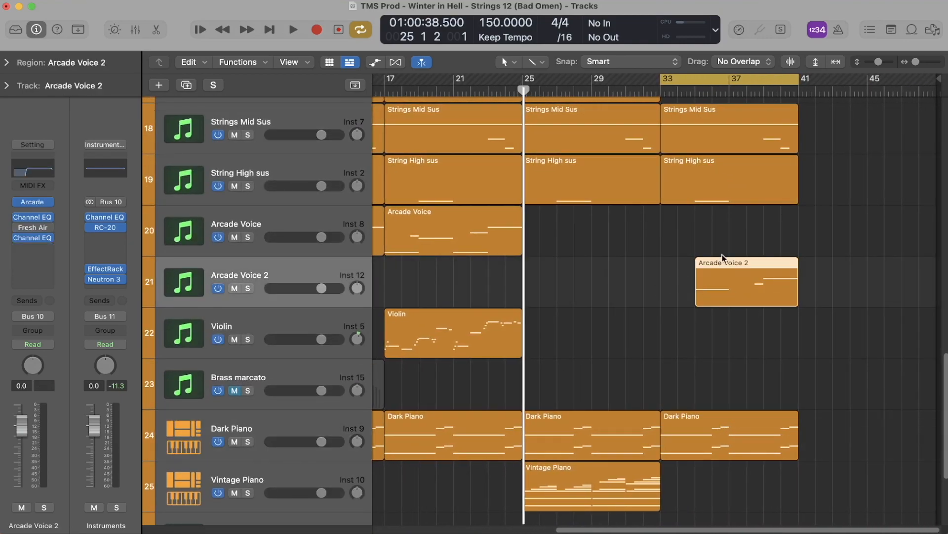
key(s)
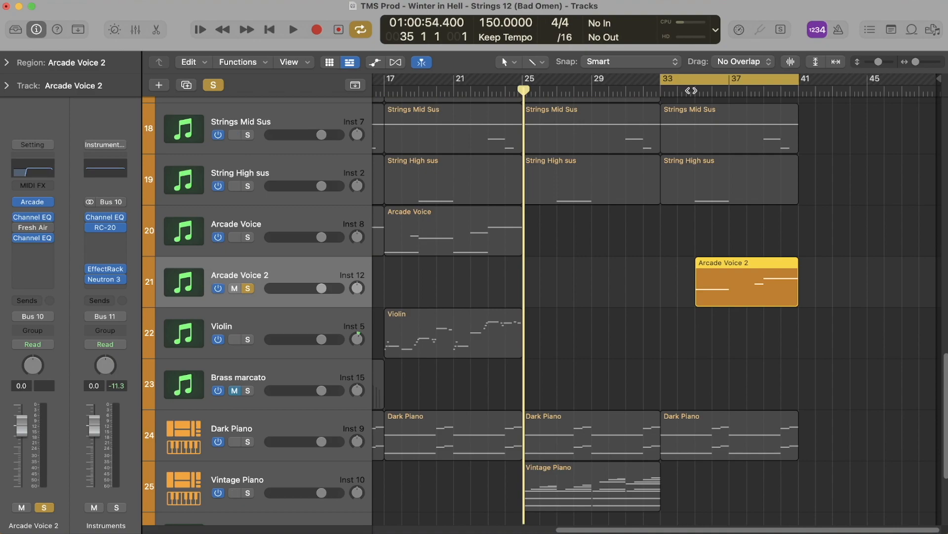
key(space)
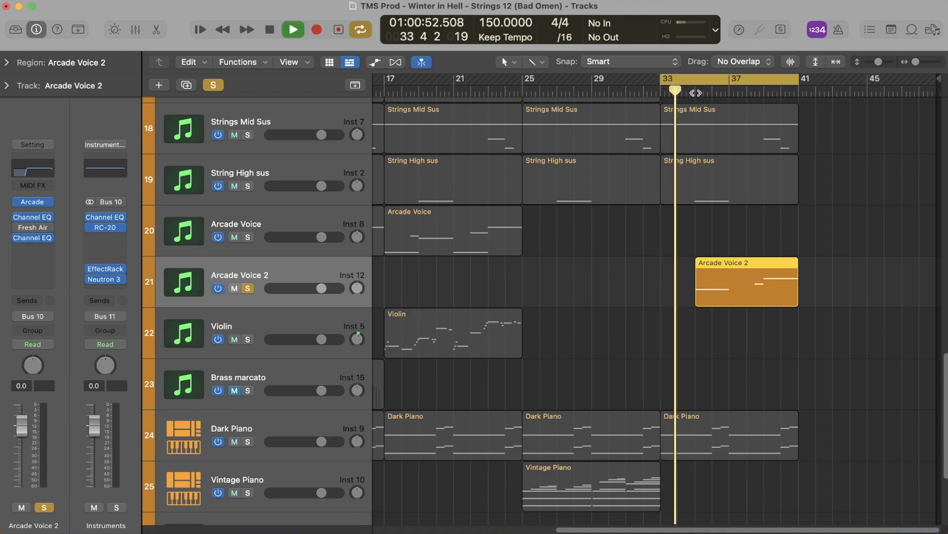
Examine the Arcade Voice 2 region's notes in the Piano Roll while it plays, and stop playback after the last note.
double_click(718, 284)
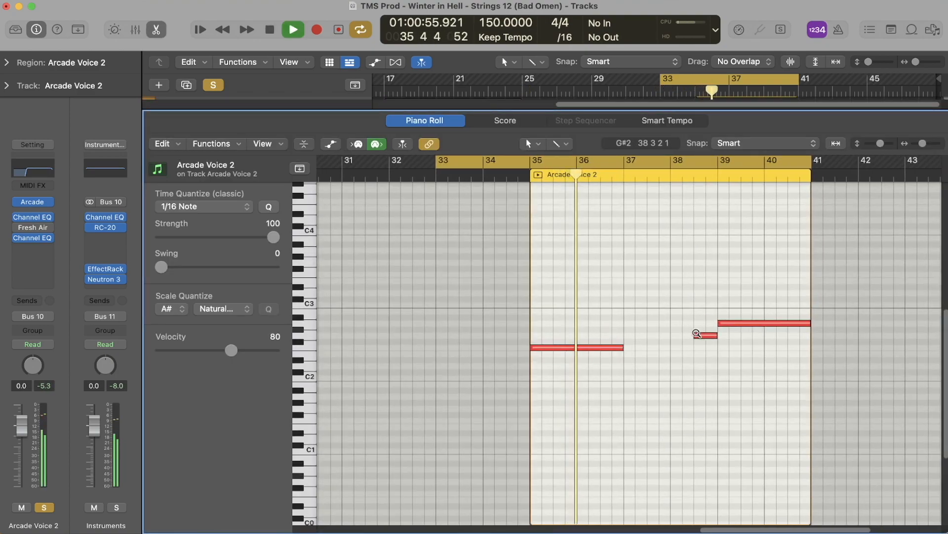
ctrl+alt+click(697, 334)
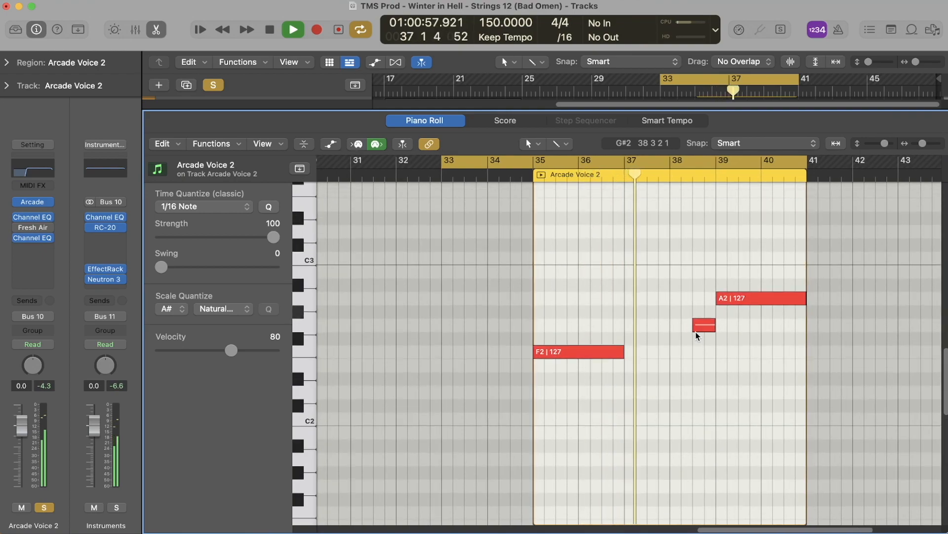
scroll(697, 335, right, 2)
scroll(697, 333, up, 5)
scroll(697, 334, down, 1)
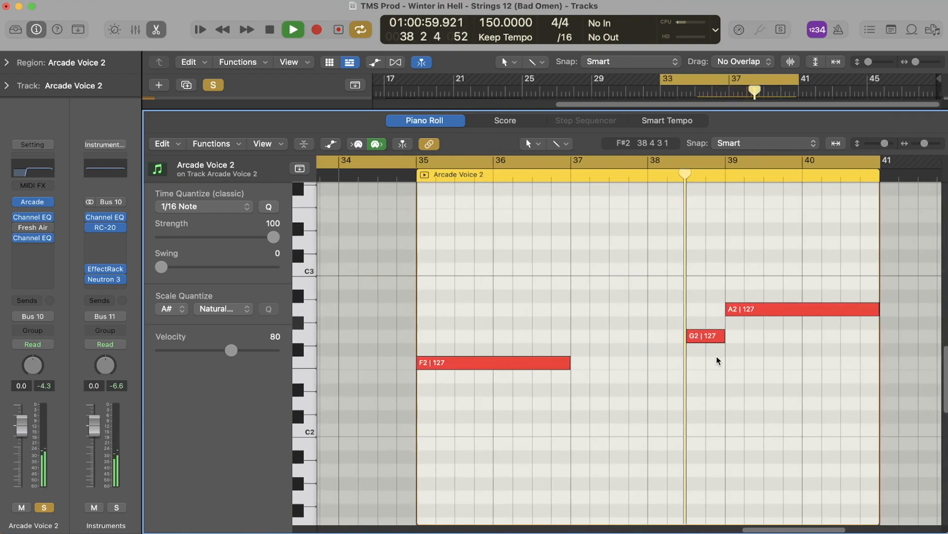
scroll(716, 357, down, 1)
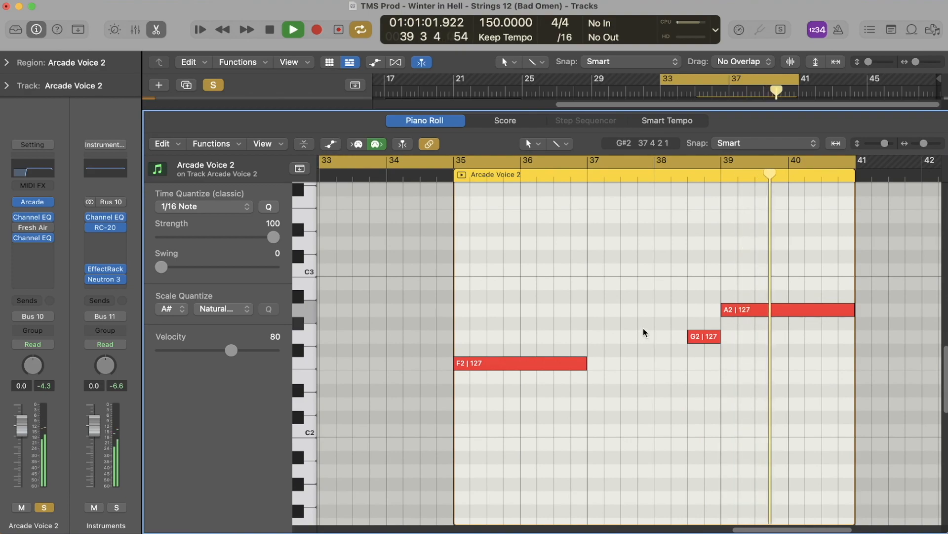
key(space)
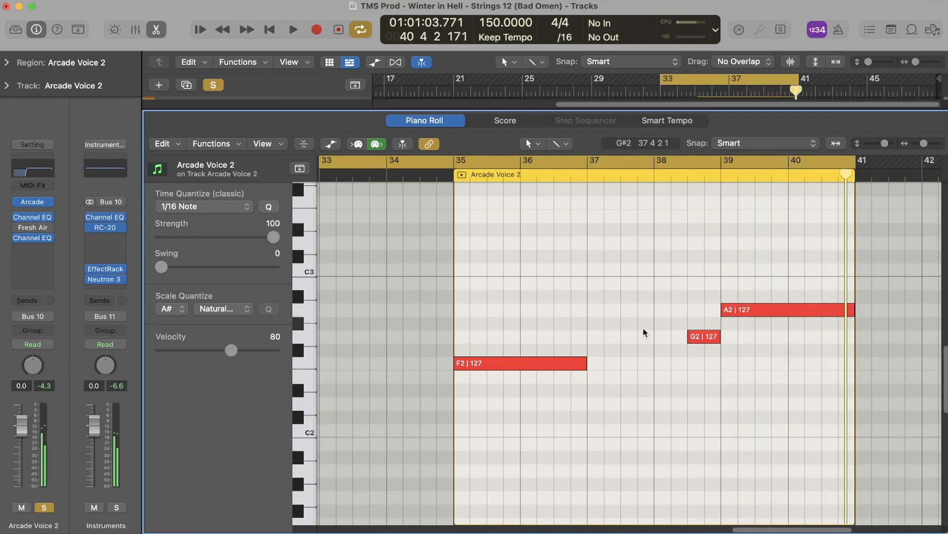
Close the Piano Roll and inspect the Arcade instrument on Arcade Voice 2, including its Dark Verb control.
key(e)
key(c)
scroll(688, 216, down, 2)
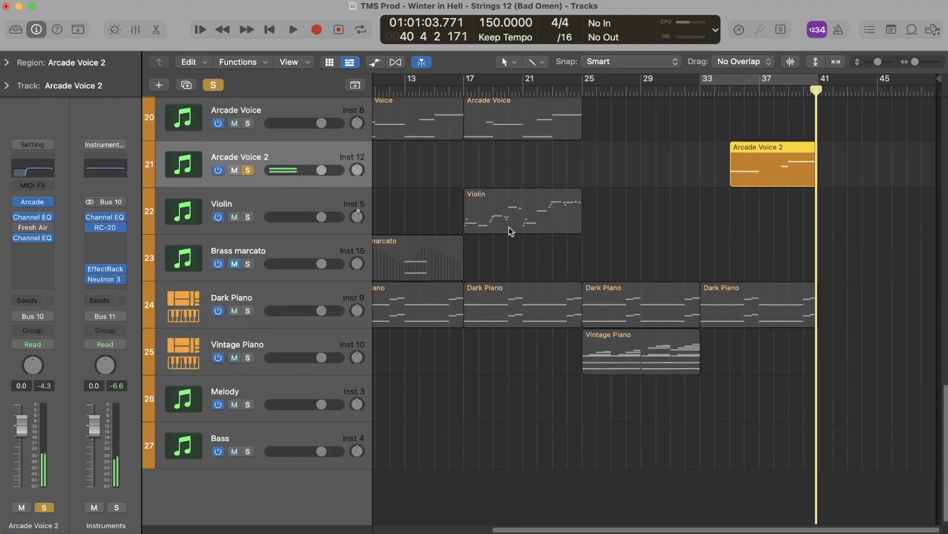
scroll(511, 231, down, 1)
click(32, 201)
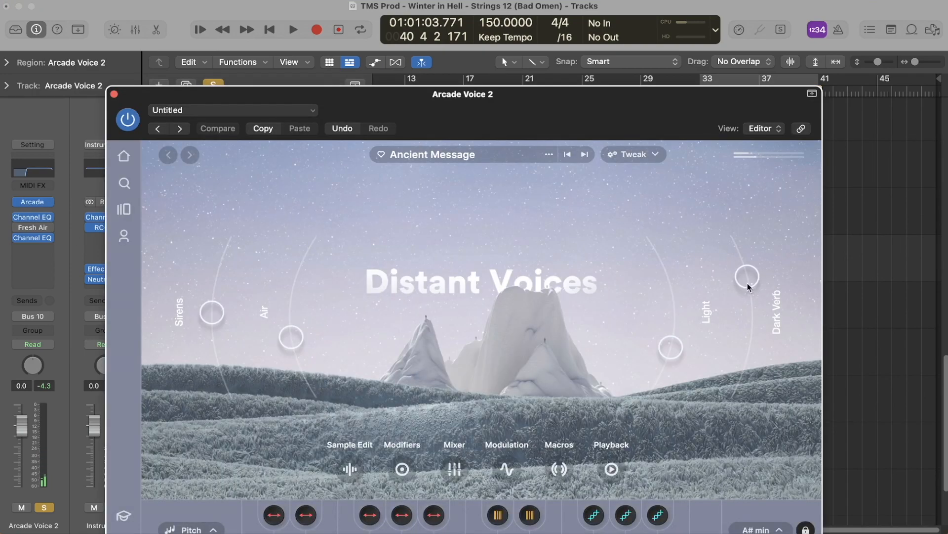
click(748, 283)
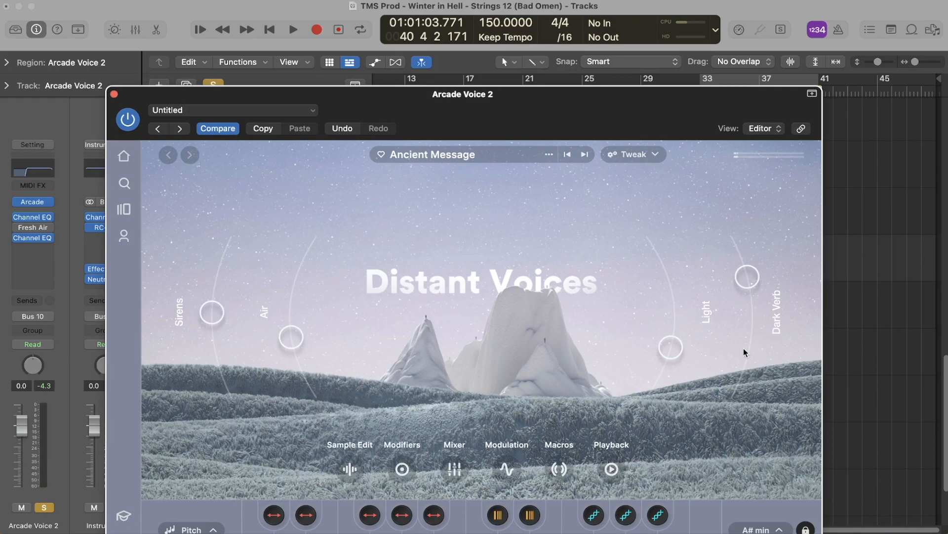
click(114, 94)
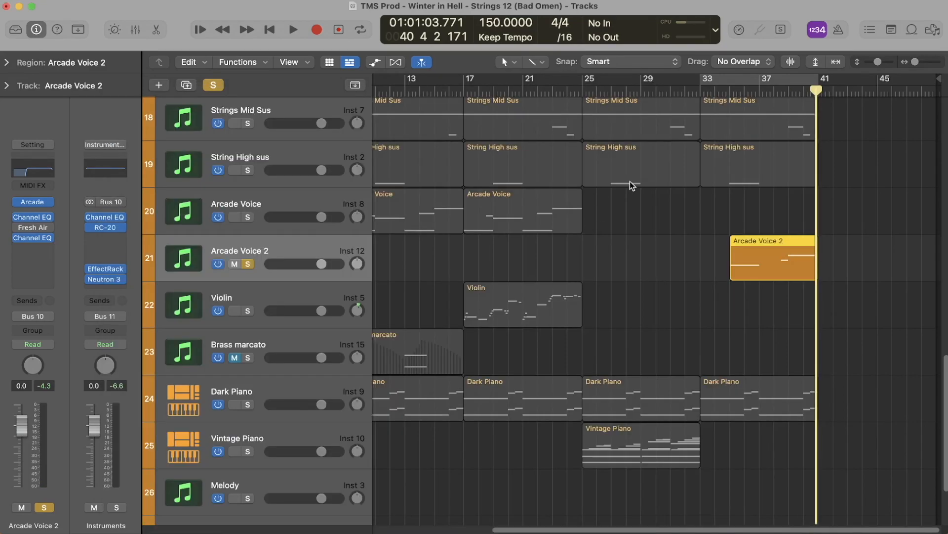
Cycle bars 33 to 41 with the Arcade Voice 2 solo cleared and play the section in the full arrangement.
click(714, 80)
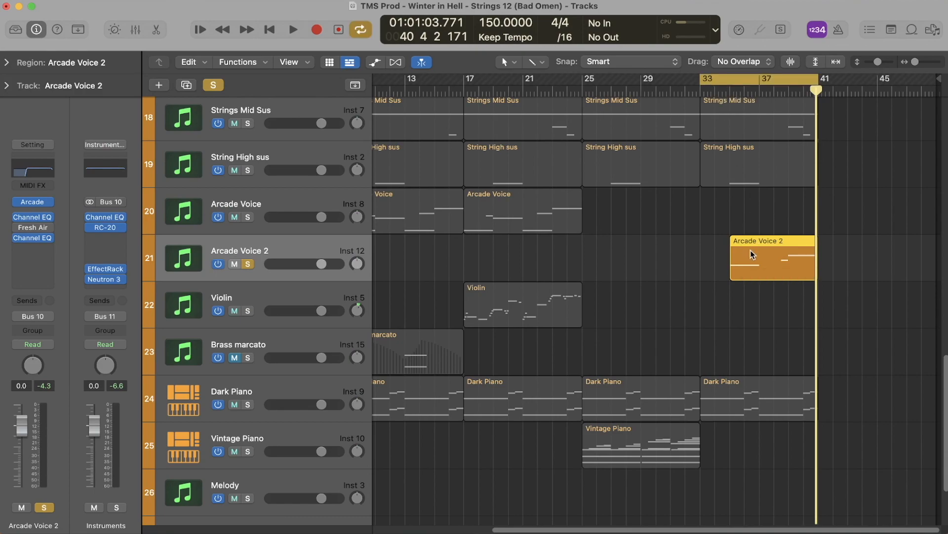
key(s)
ctrl+alt+click(743, 292)
key(space)
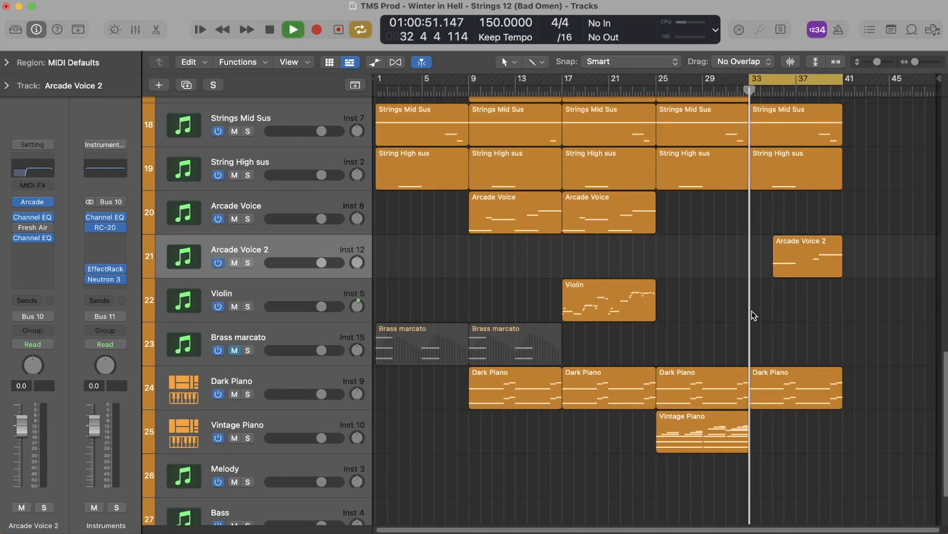
scroll(764, 351, down, 3)
scroll(763, 349, up, 5)
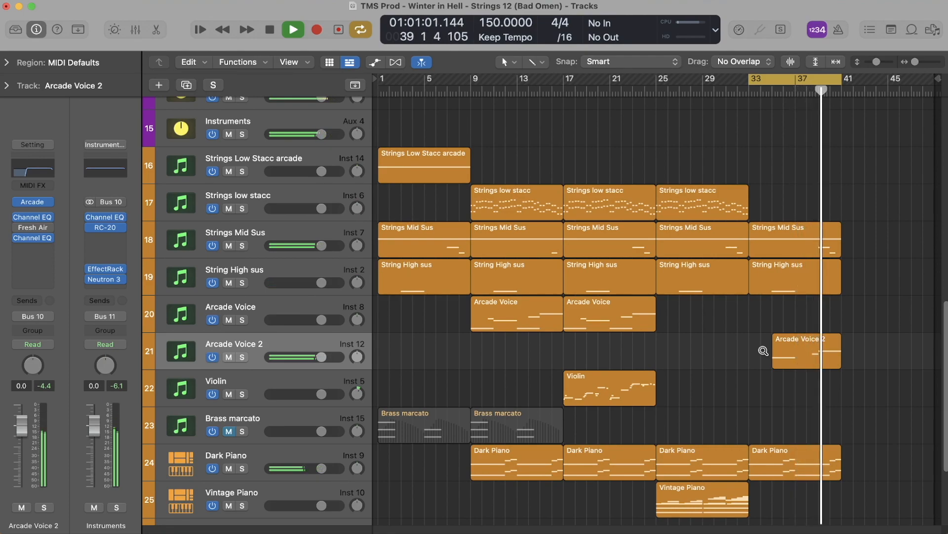
Switch off cycling and stop playback with the playhead back at the start of the project.
key(c)
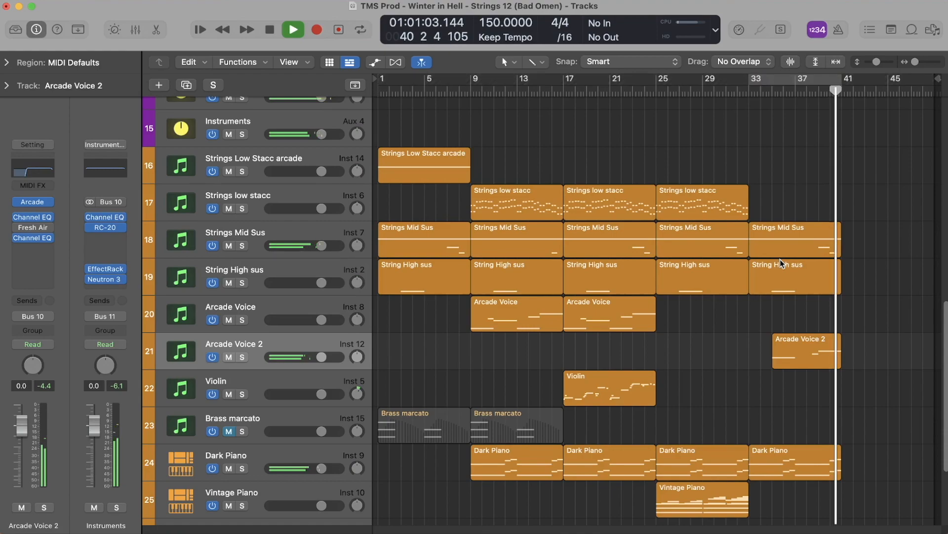
key(space)
key(Return)
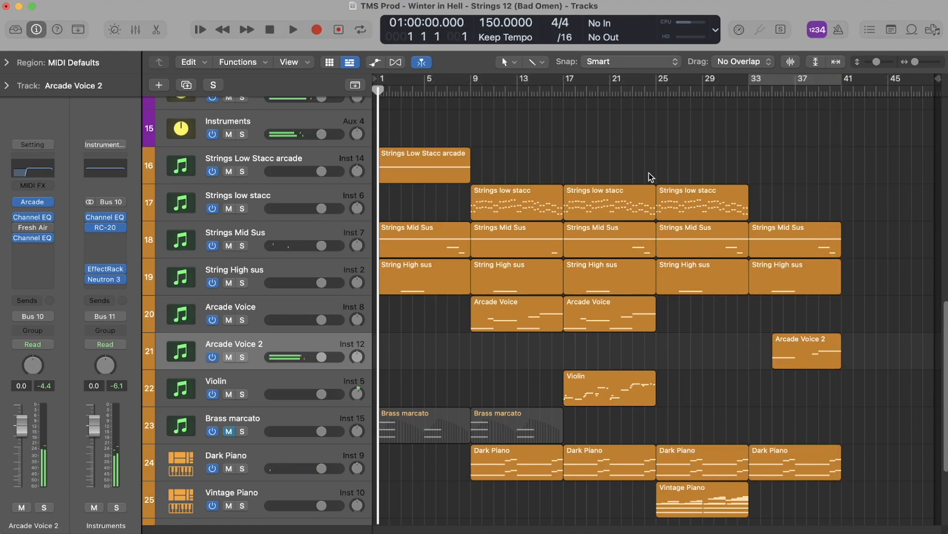
Set the cycle range to bars 1 to 41, unmute the Brass marcato track, and play the whole arrangement.
drag(385, 79, 840, 92)
scroll(755, 161, down, 1)
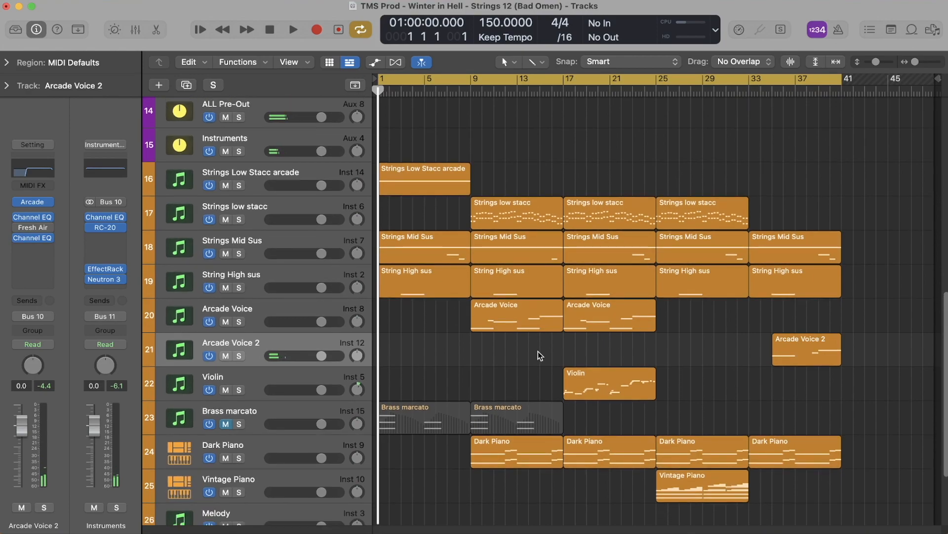
click(225, 423)
key(space)
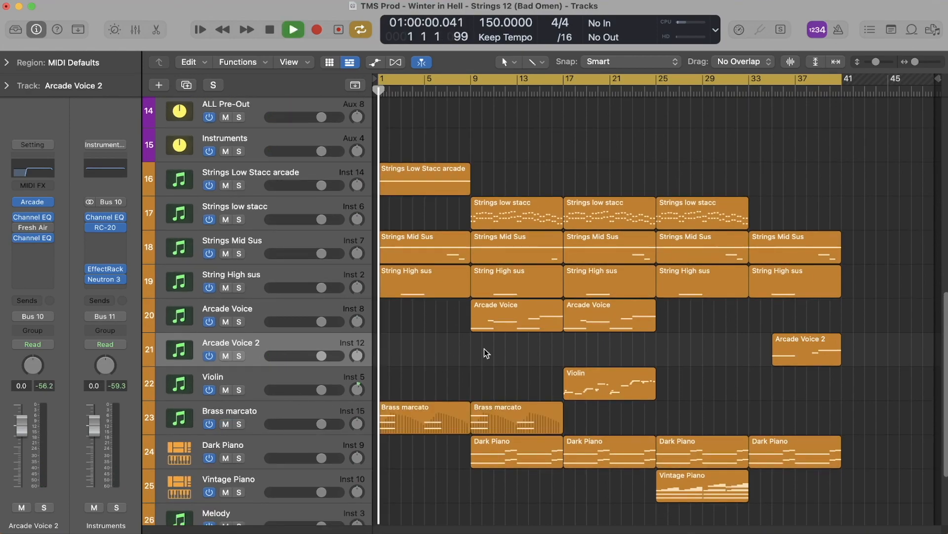